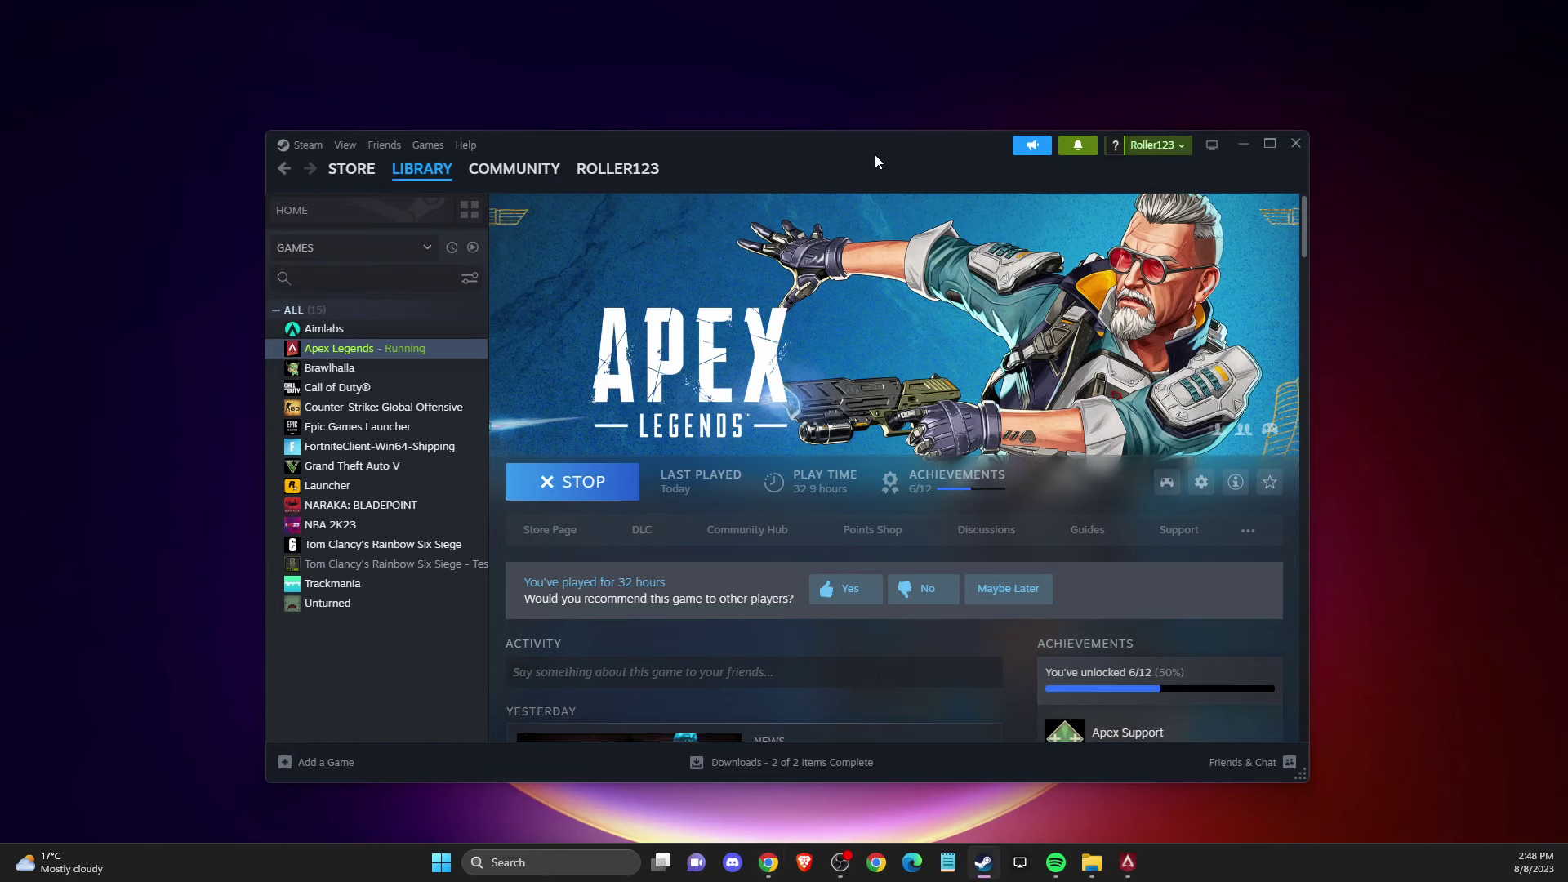
Review Apex Legends' Installed Files properties in Steam, then close them and minimize Steam.
{"action": "left_click_drag", "start_coordinate": [875, 154], "coordinate": [900, 118]}
{"action": "right_click", "coordinate": [399, 315]}
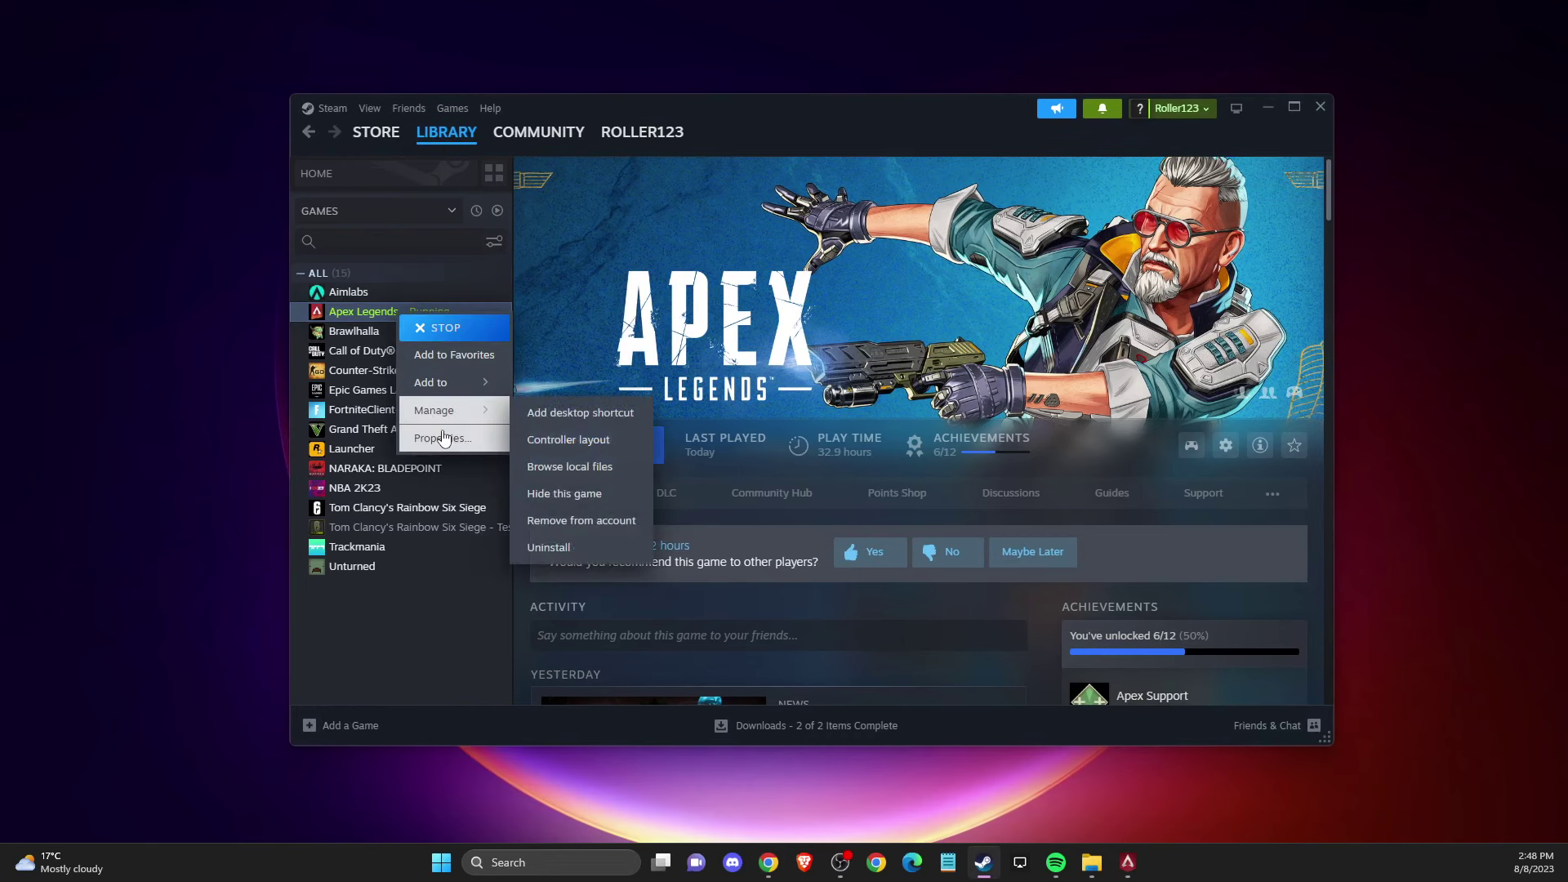
{"action": "left_click", "coordinate": [443, 438]}
{"action": "left_click", "coordinate": [575, 312]}
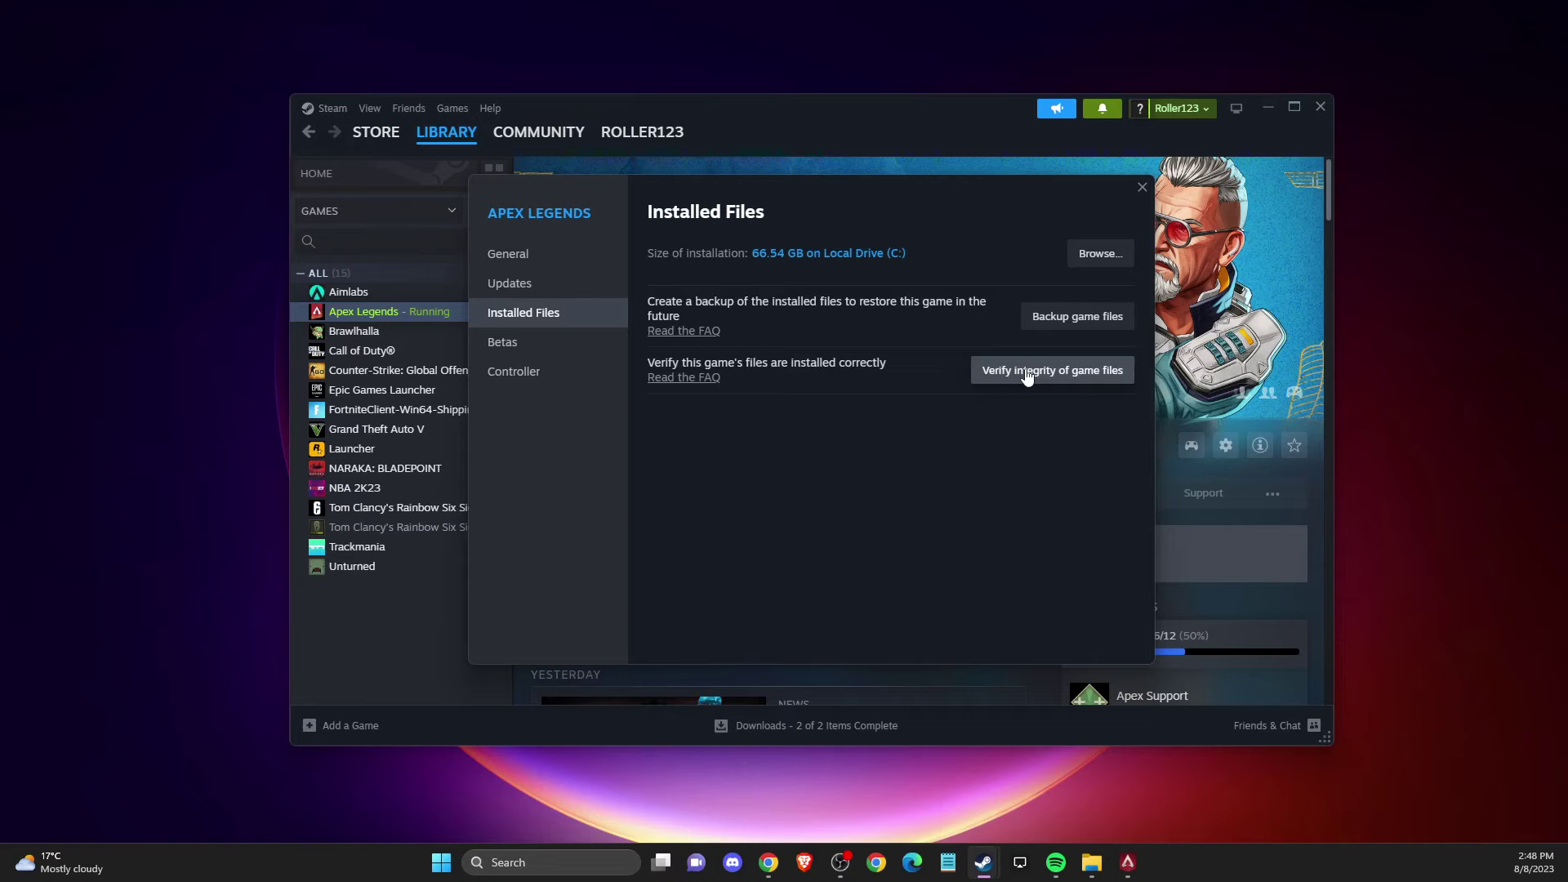
{"action": "left_click", "coordinate": [1143, 189]}
{"action": "left_click", "coordinate": [1266, 105]}
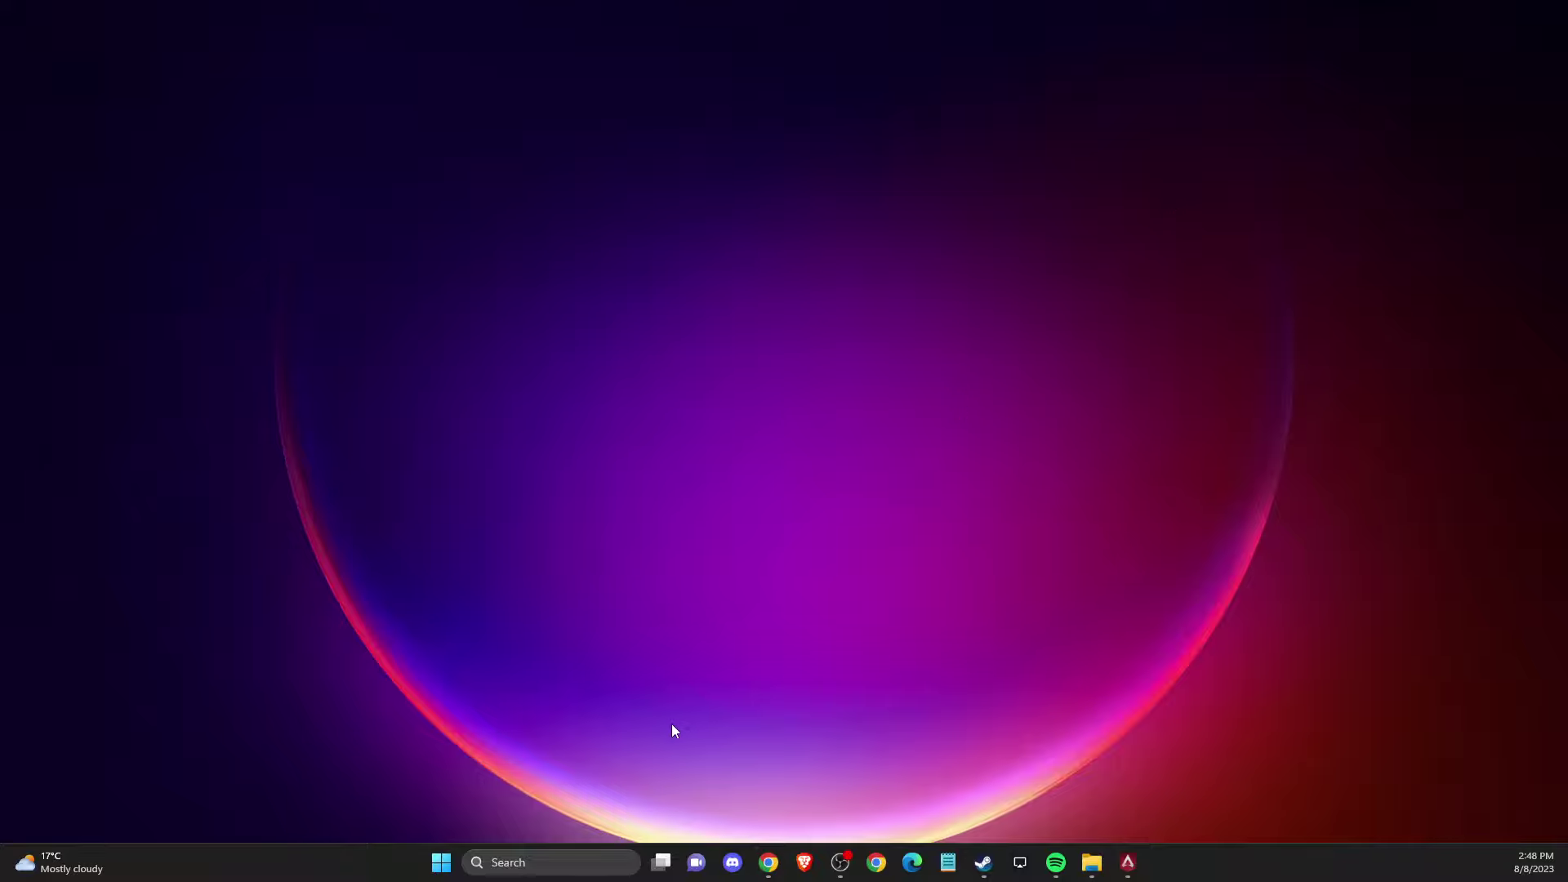
Run a Windows Update check, queuing the Defender security intelligence update, then close Settings.
{"action": "left_click", "coordinate": [584, 866]}
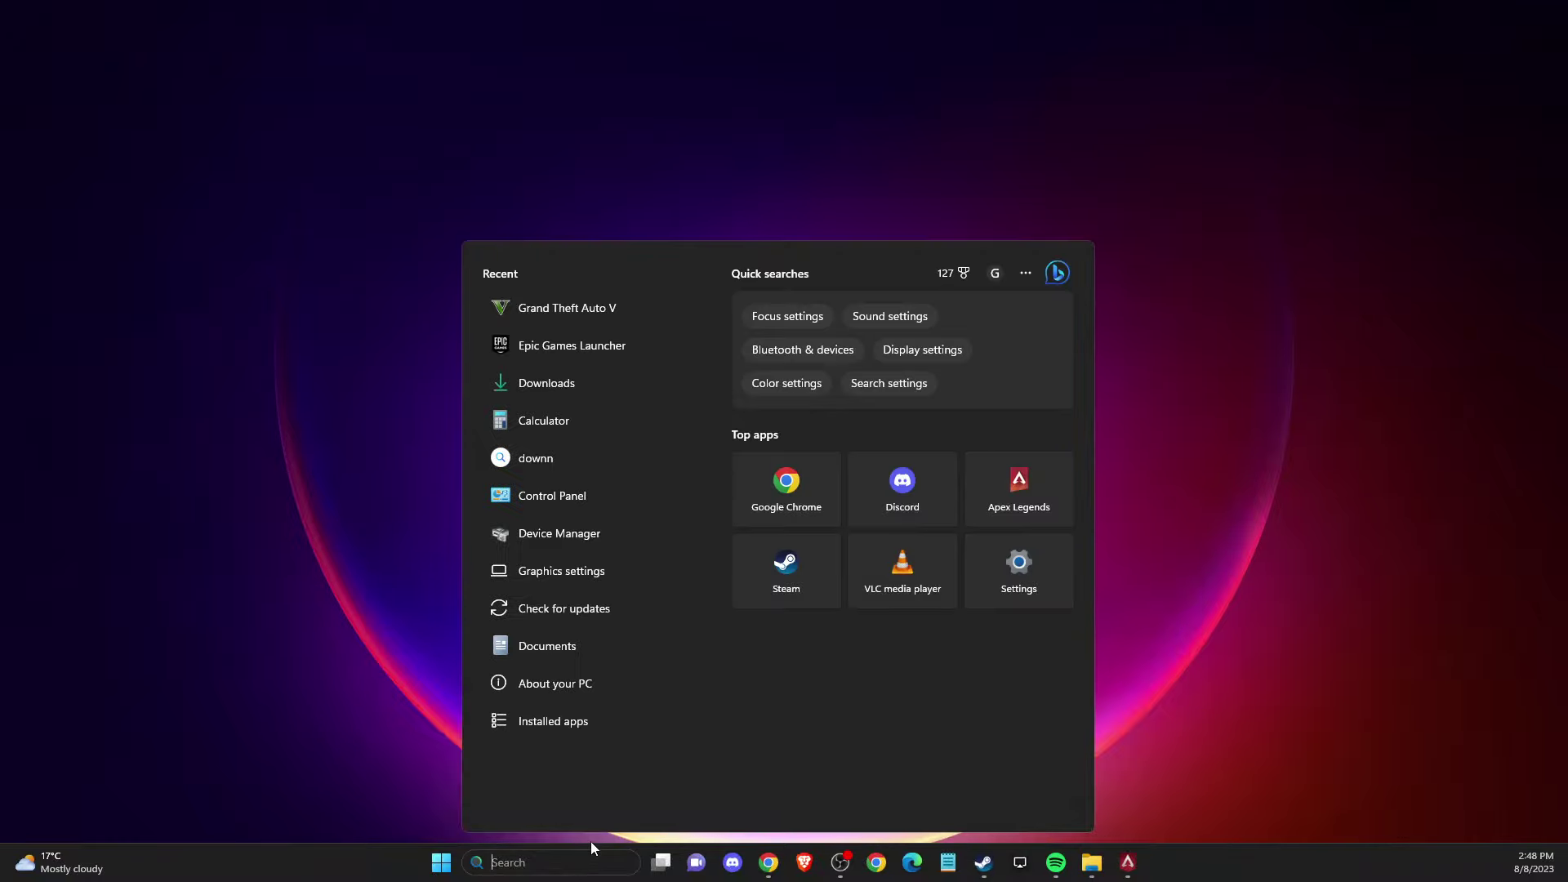
{"action": "type", "text": "check for updates"}
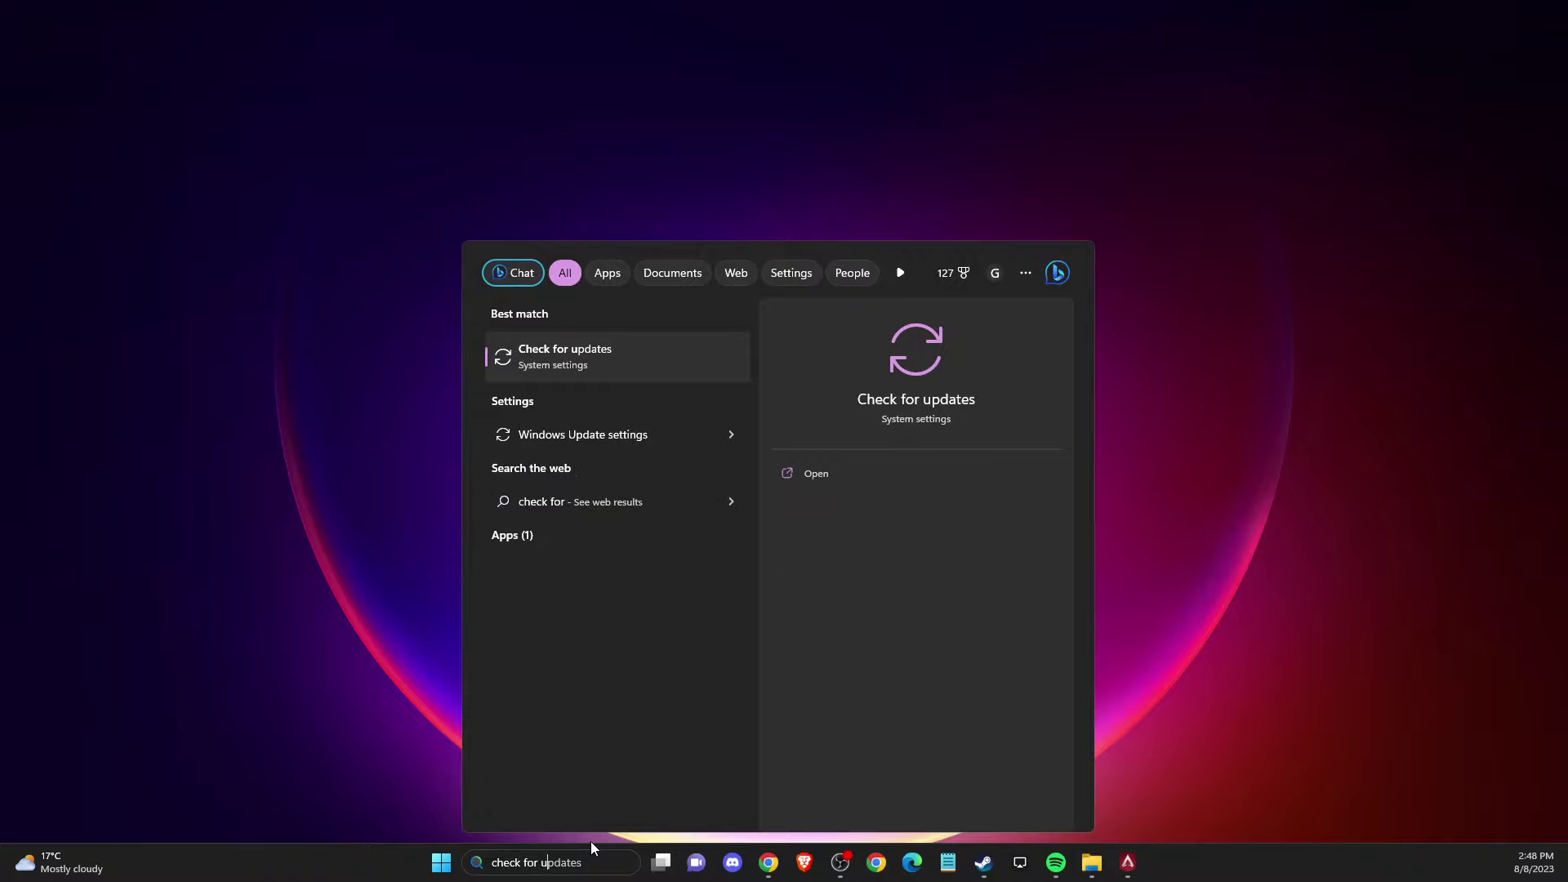
{"action": "left_click", "coordinate": [595, 434]}
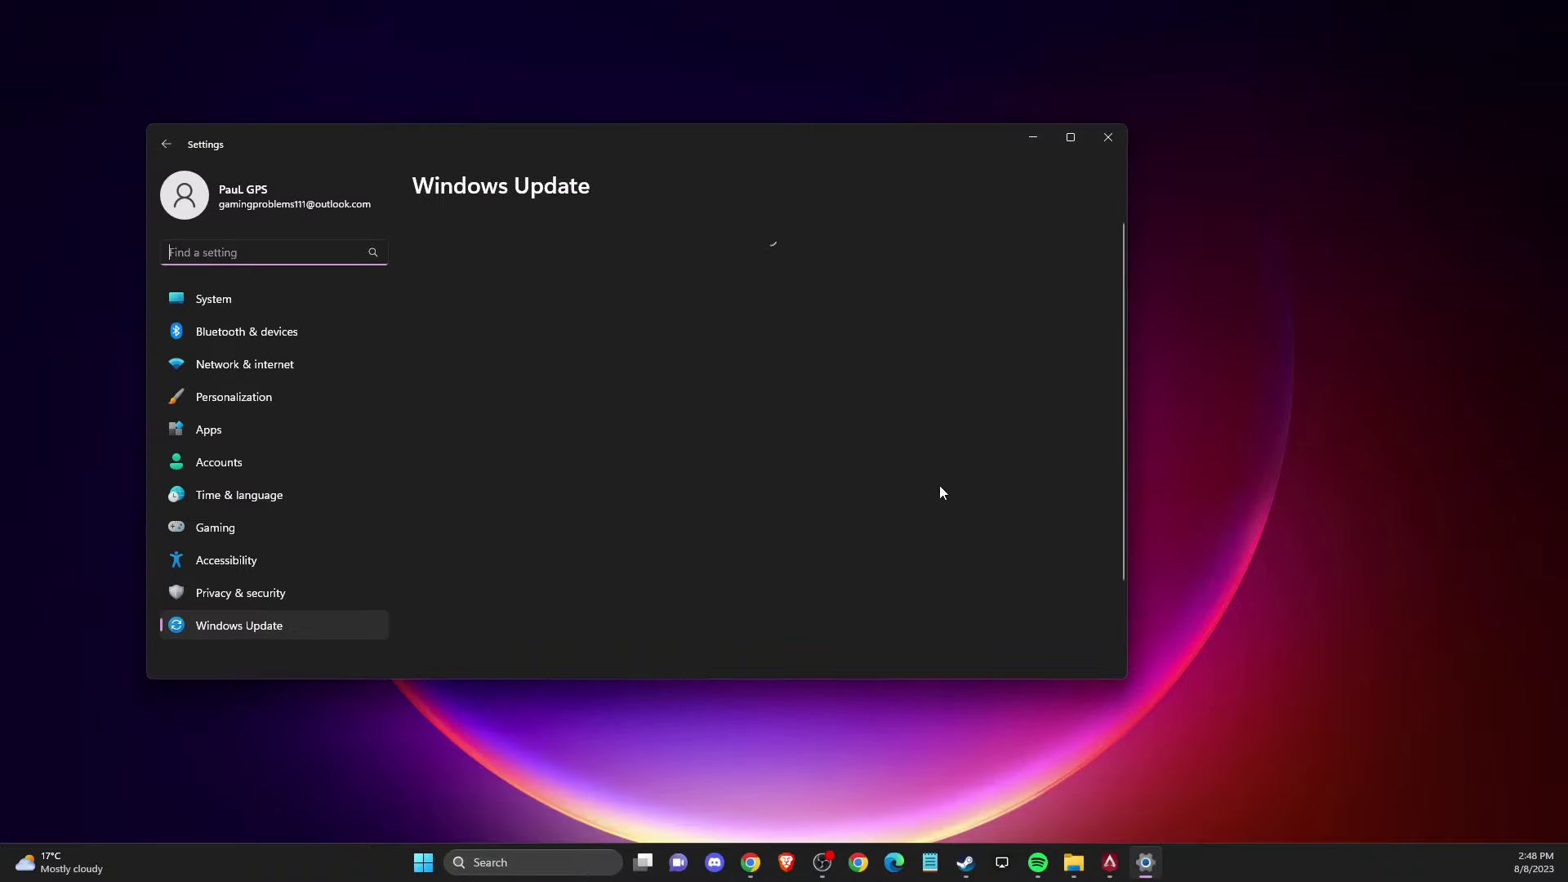
{"action": "left_click", "coordinate": [1040, 262]}
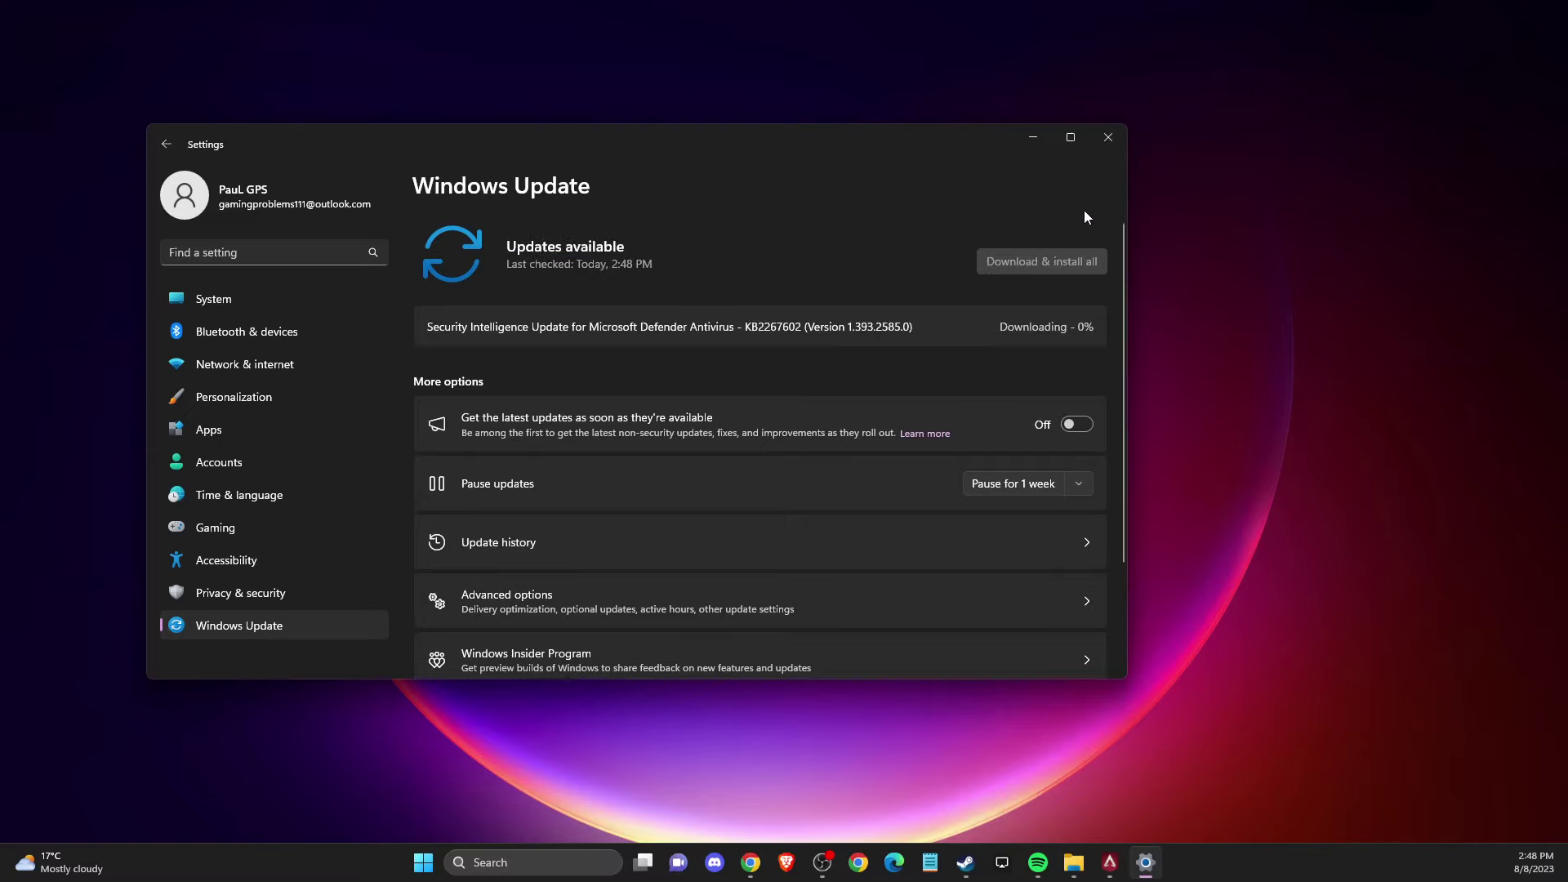
{"action": "left_click", "coordinate": [1109, 139]}
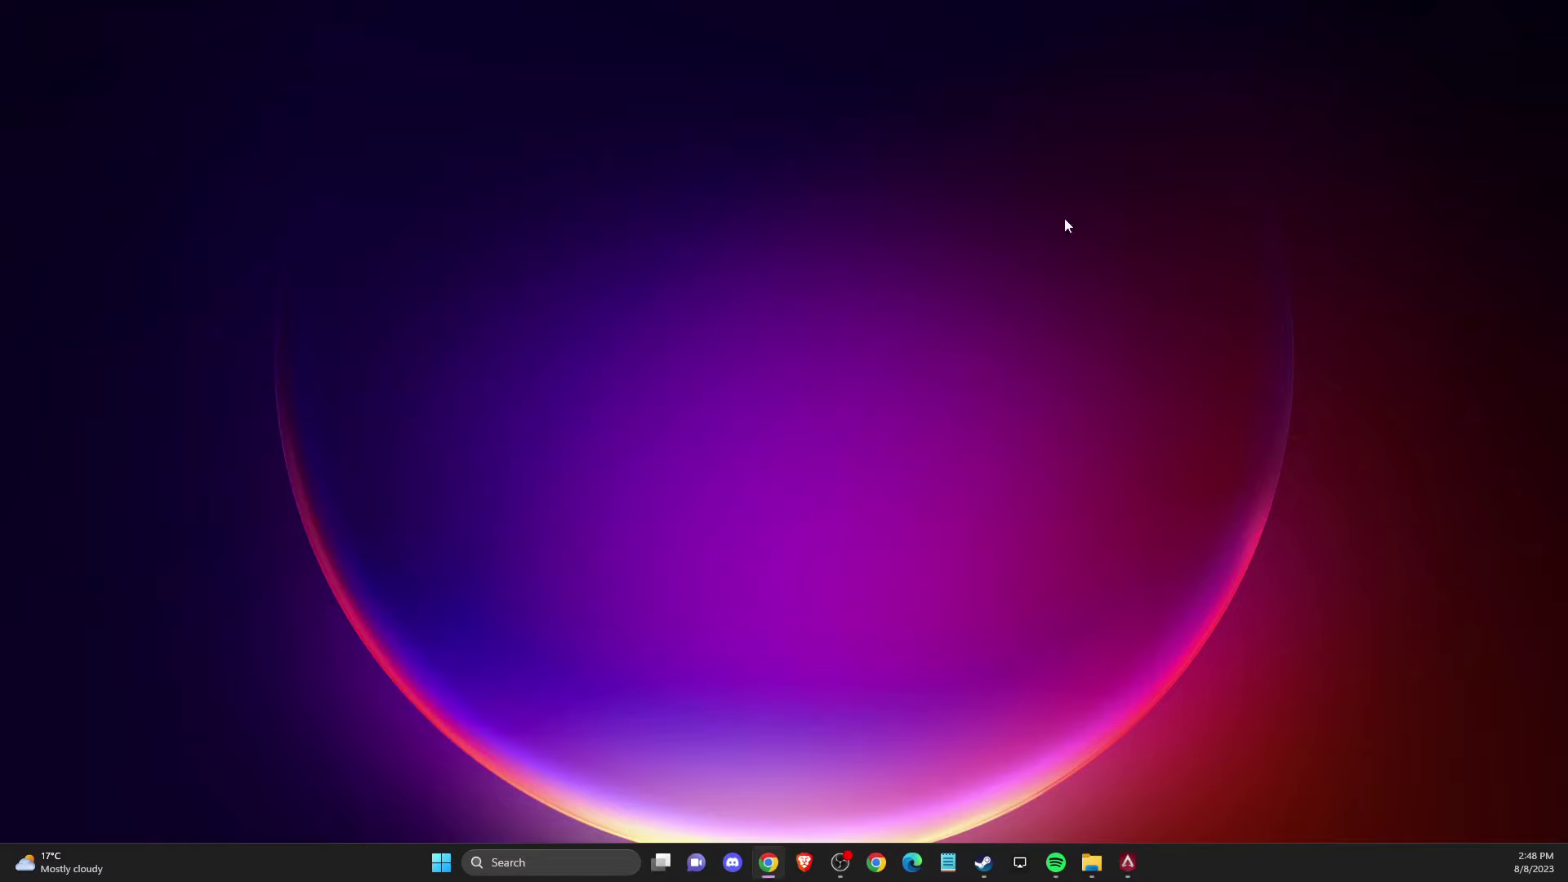
Run an automatic driver search for the NVIDIA GeForce RTX 3070, confirm the best driver is installed, and close Device Manager.
{"action": "left_click", "coordinate": [568, 866]}
{"action": "type", "text": "device"}
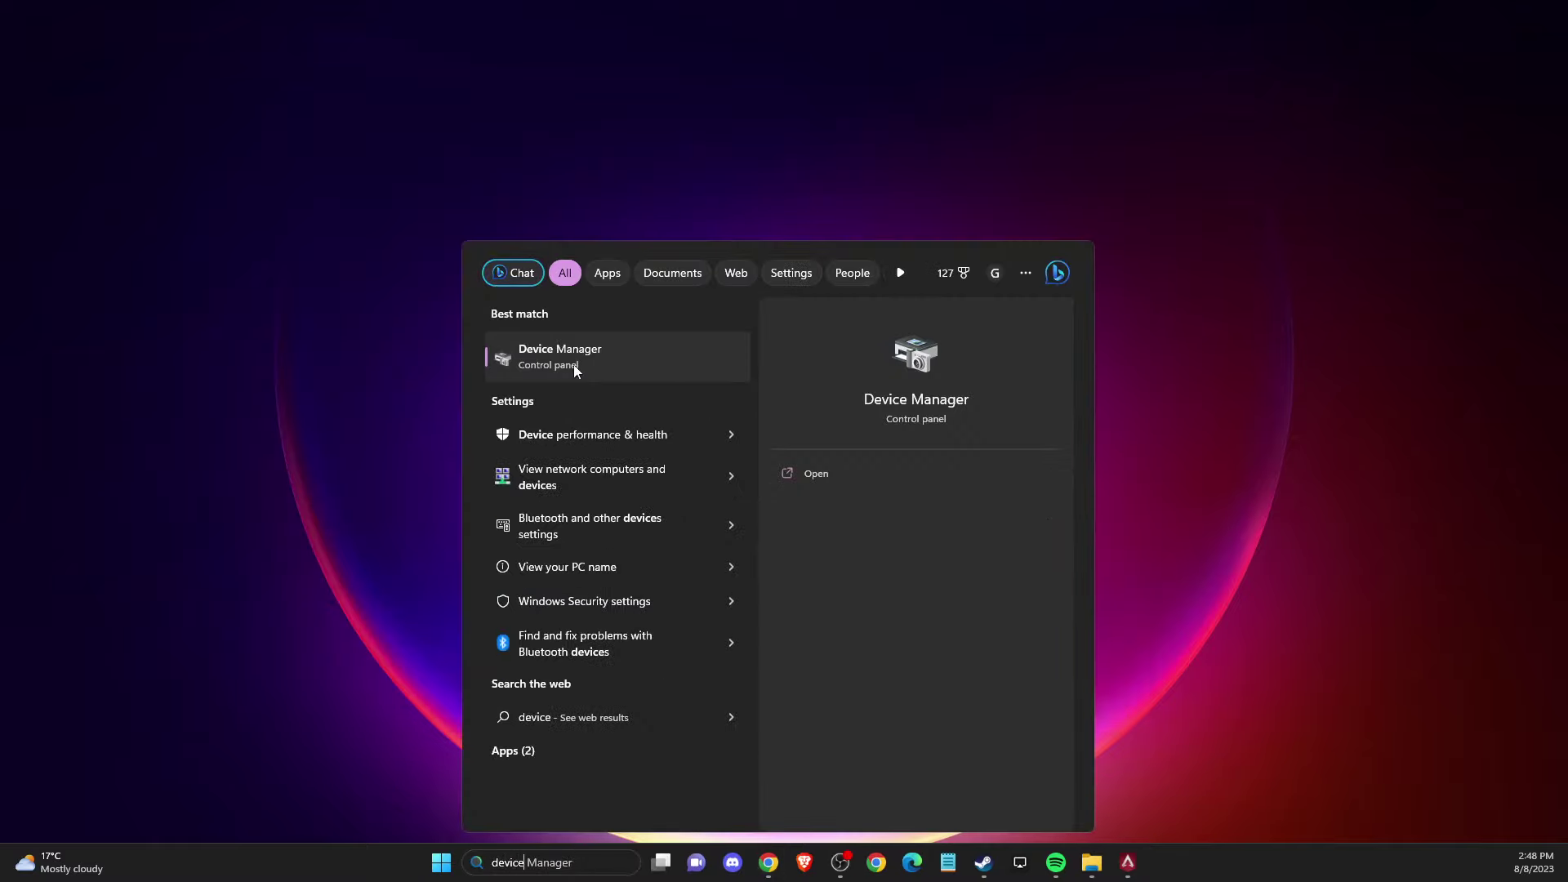
{"action": "left_click", "coordinate": [573, 365]}
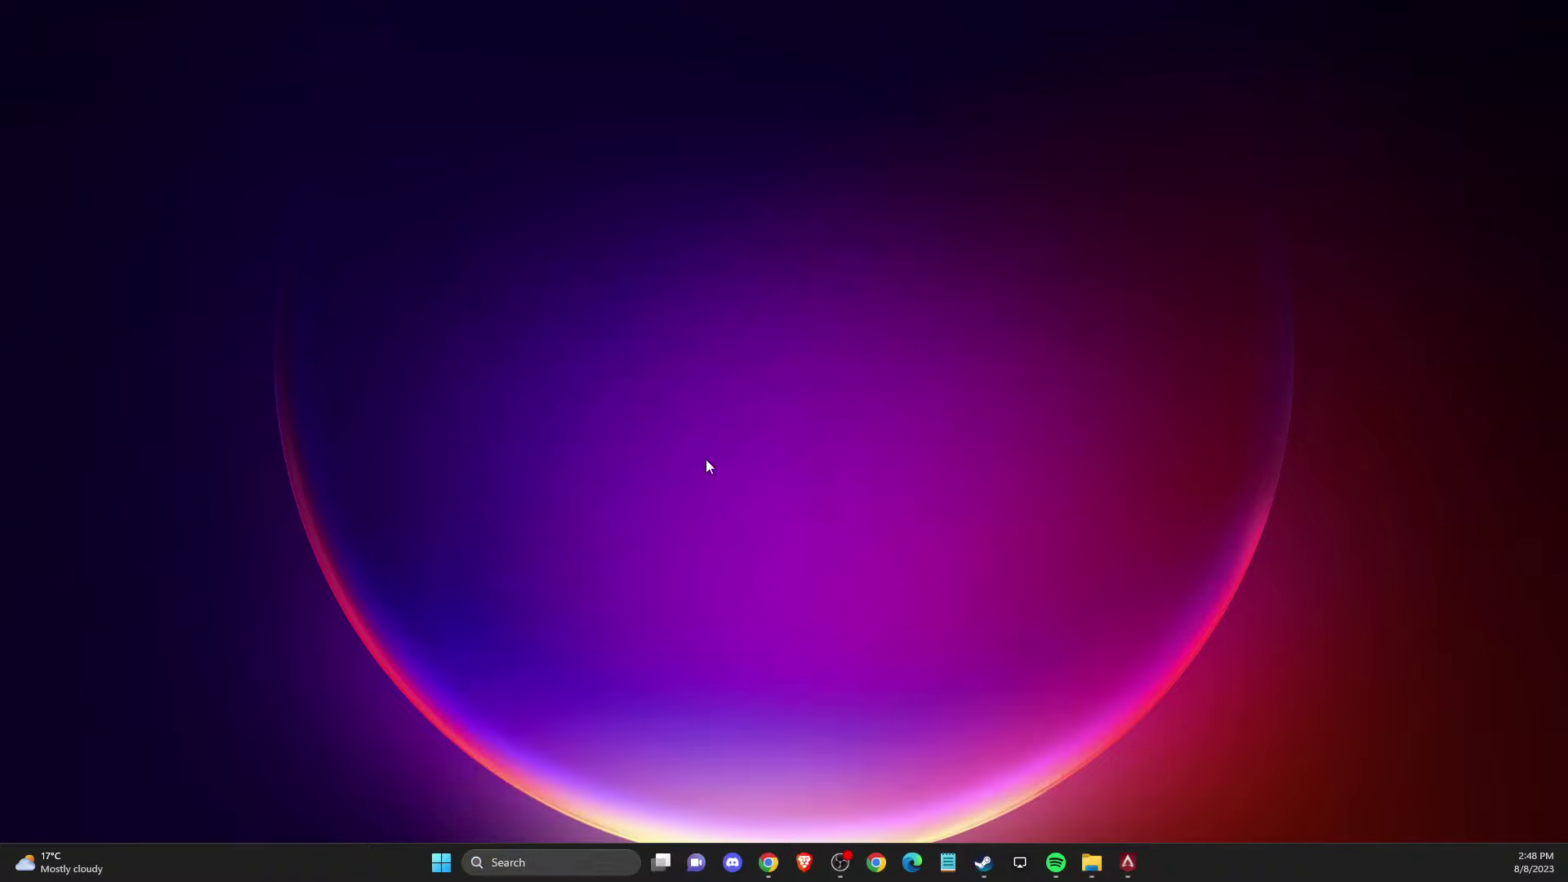
{"action": "left_click_drag", "start_coordinate": [1155, 135], "coordinate": [536, 135]}
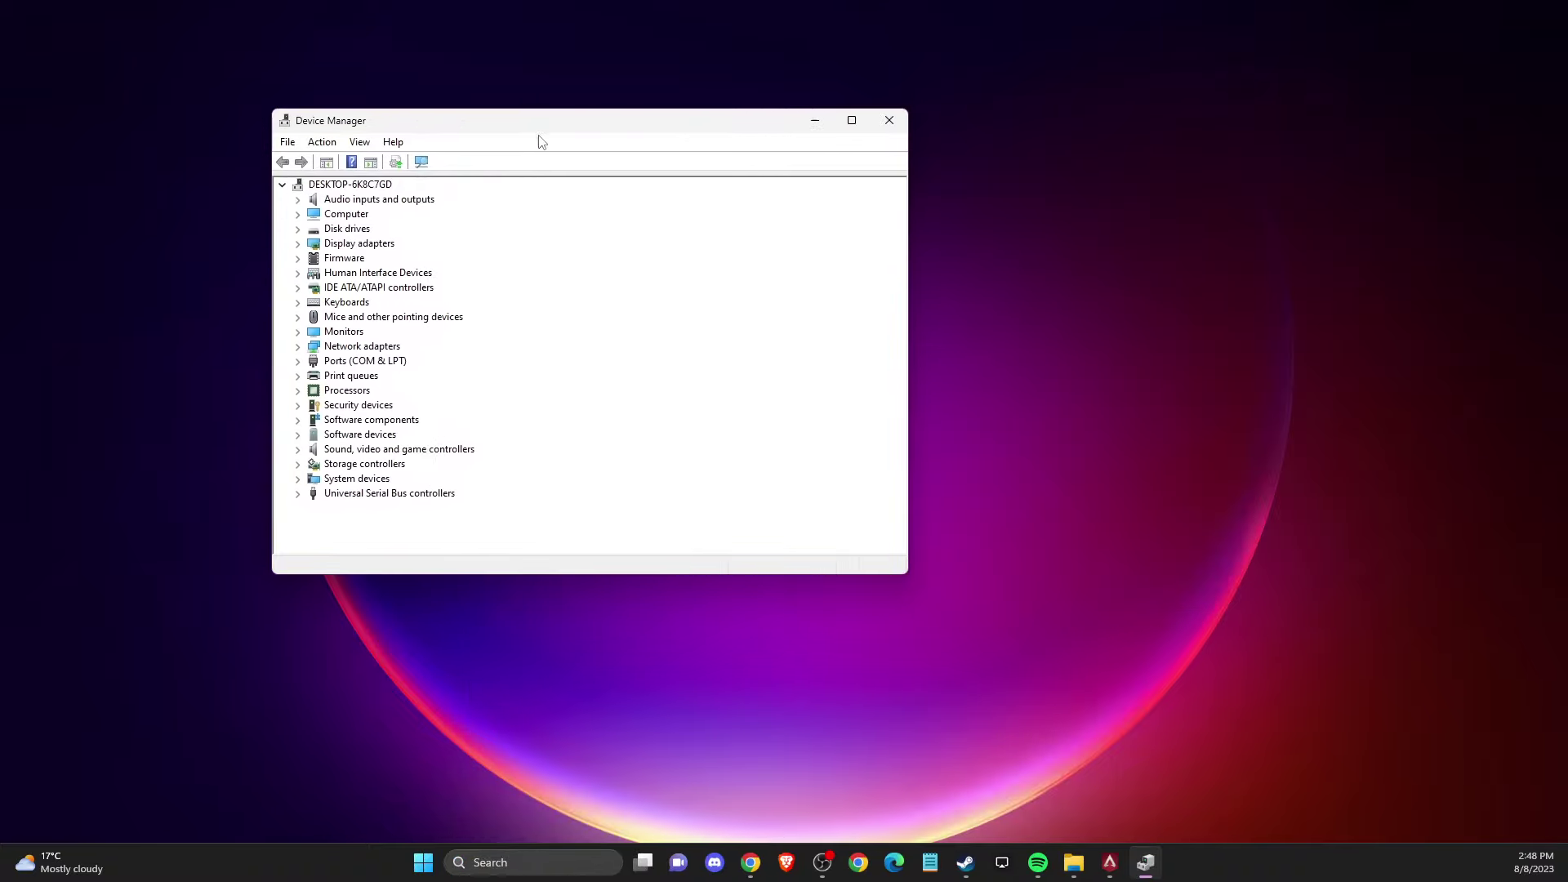
{"action": "double_click", "coordinate": [362, 248]}
{"action": "left_click", "coordinate": [375, 260]}
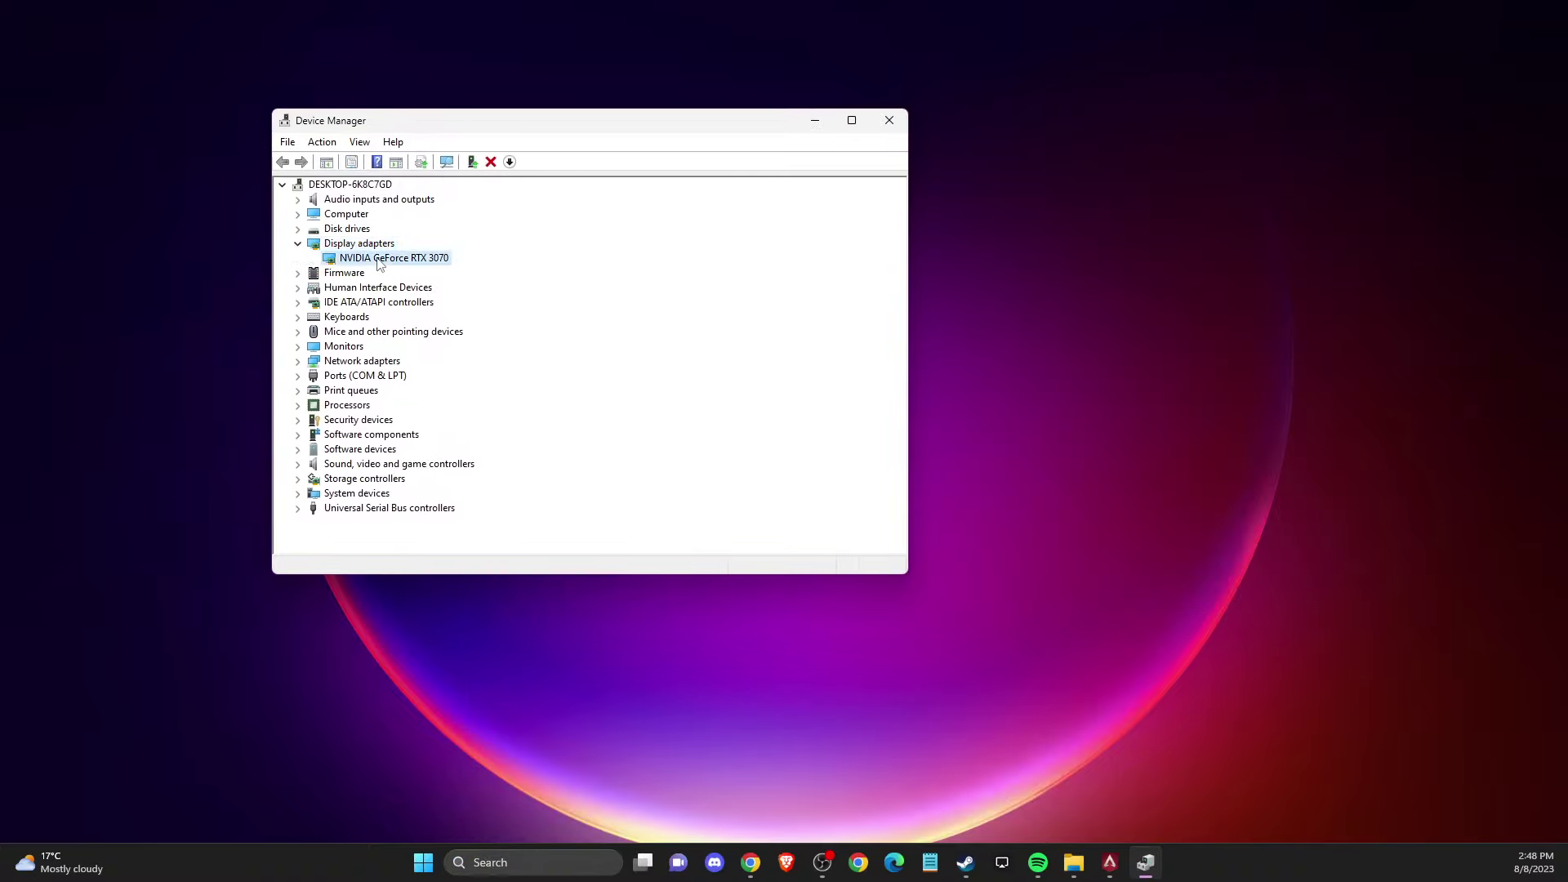
{"action": "right_click", "coordinate": [391, 261]}
{"action": "left_click", "coordinate": [424, 273]}
{"action": "left_click", "coordinate": [457, 319]}
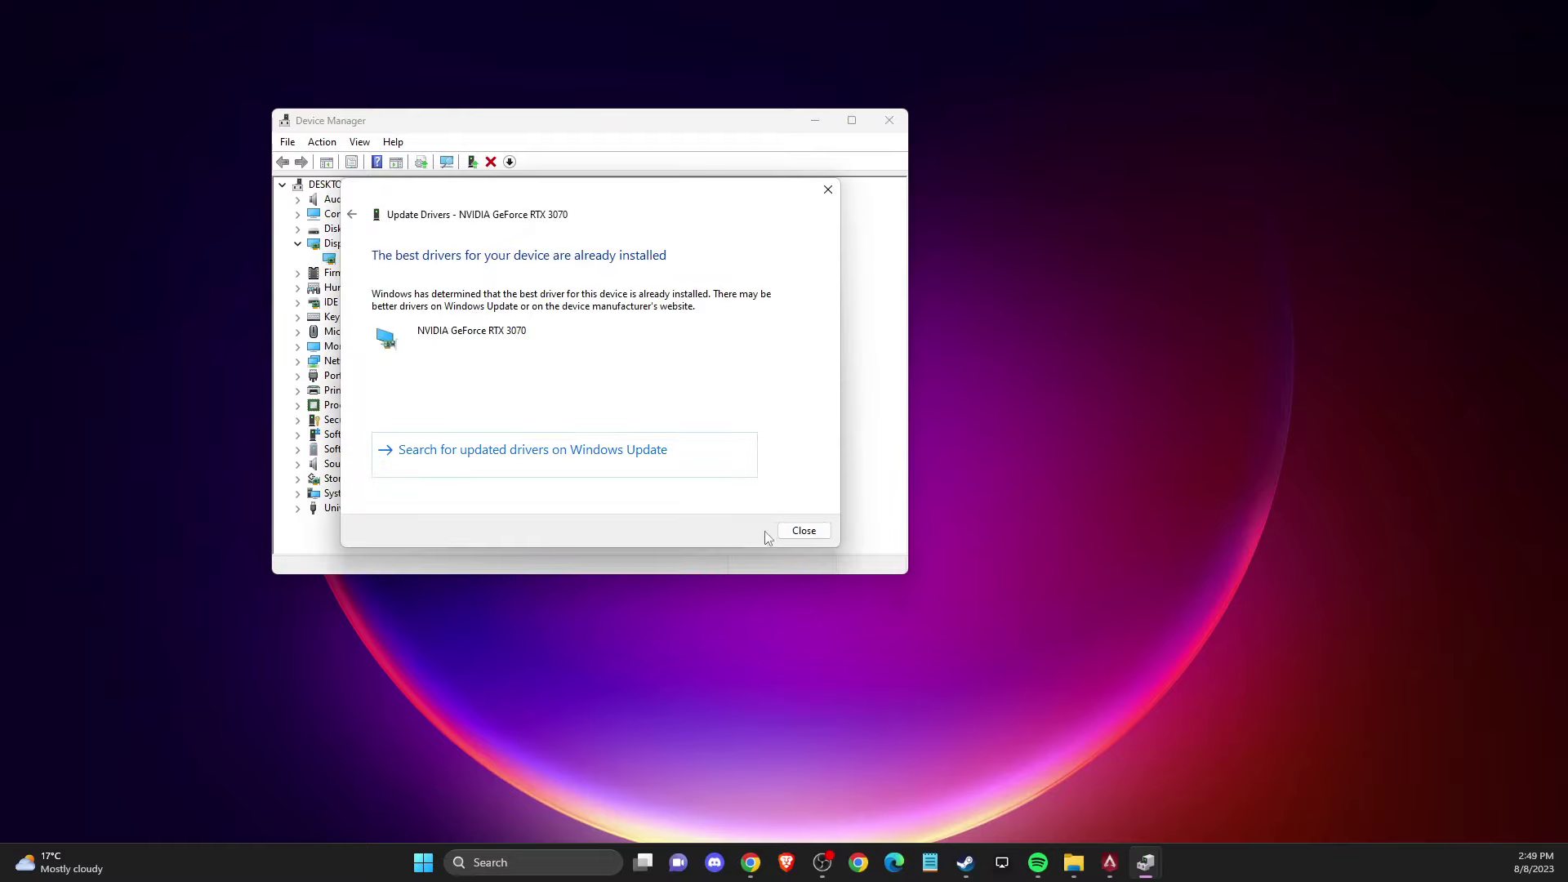
{"action": "left_click", "coordinate": [803, 531]}
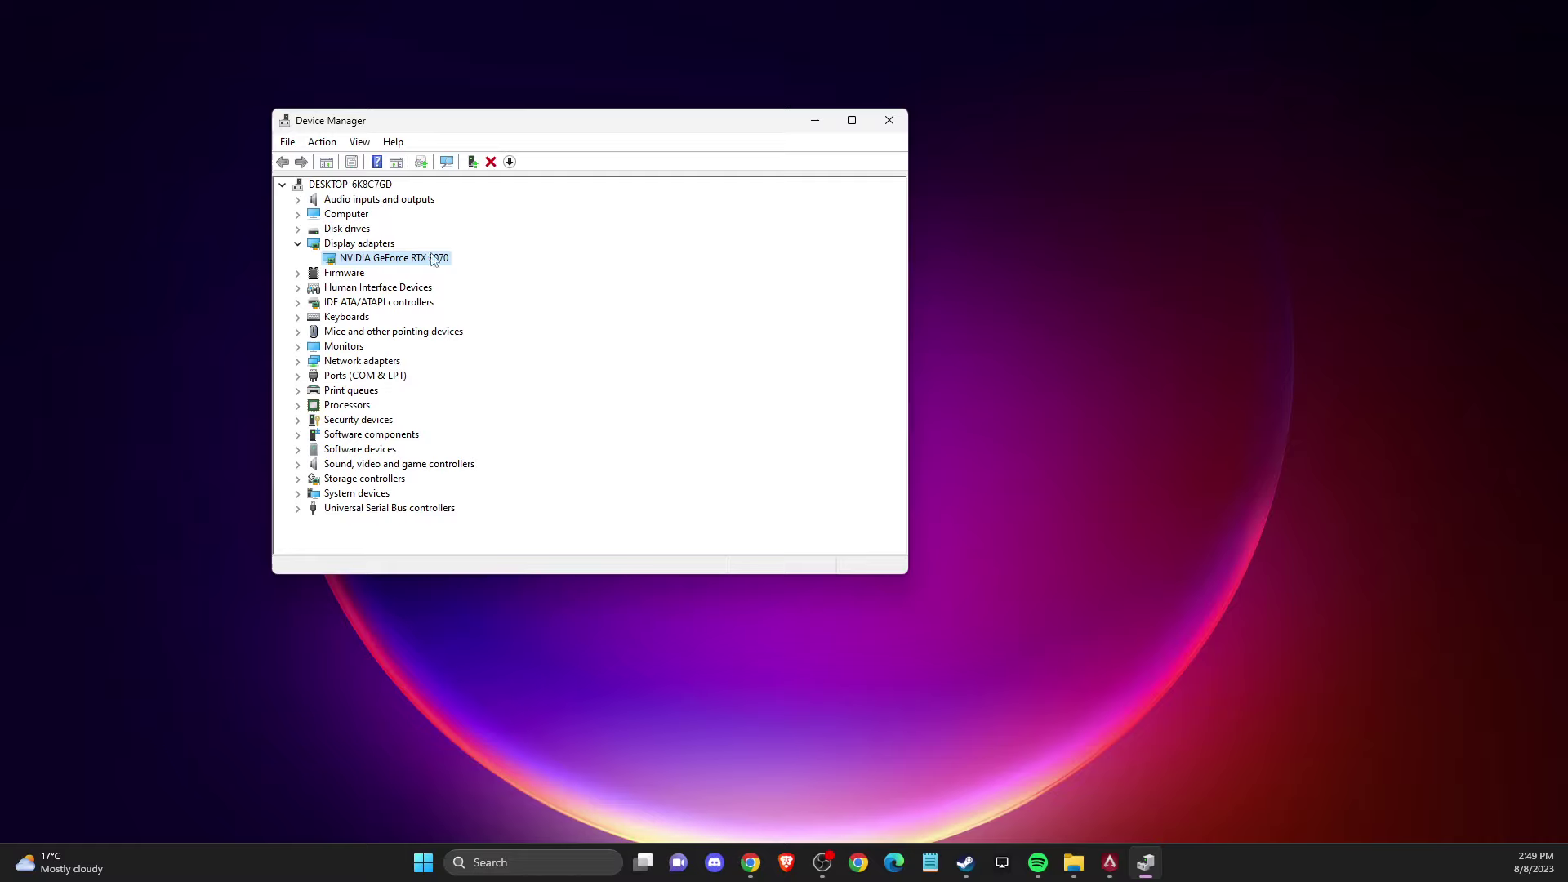
{"action": "left_click", "coordinate": [889, 123]}
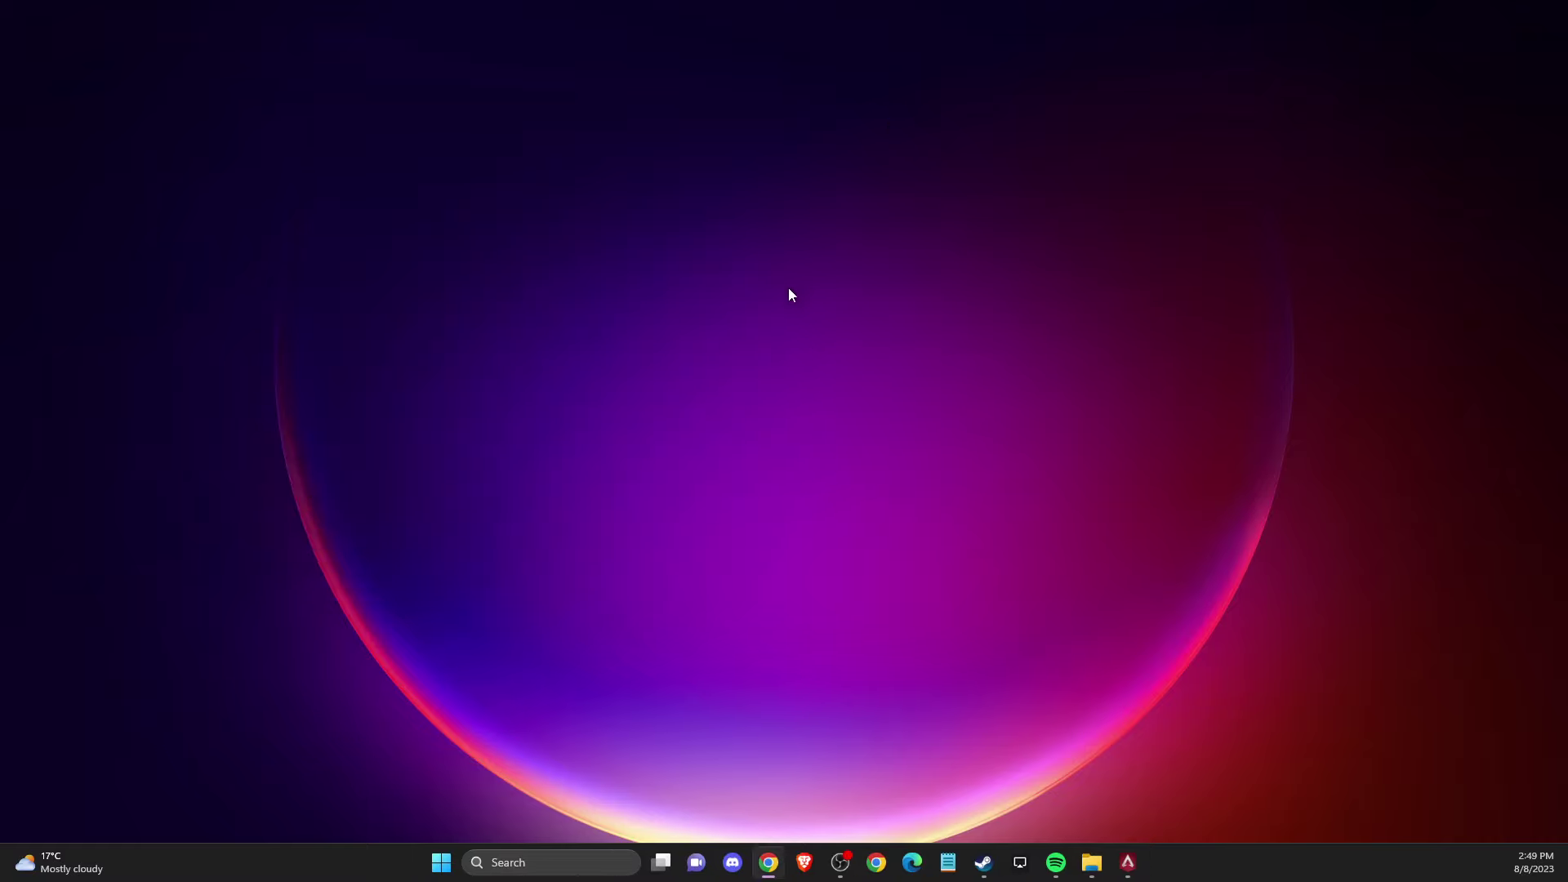
Restore Steam and open the Apex Legends install folder from its Installed Files settings.
{"action": "left_click", "coordinate": [968, 859]}
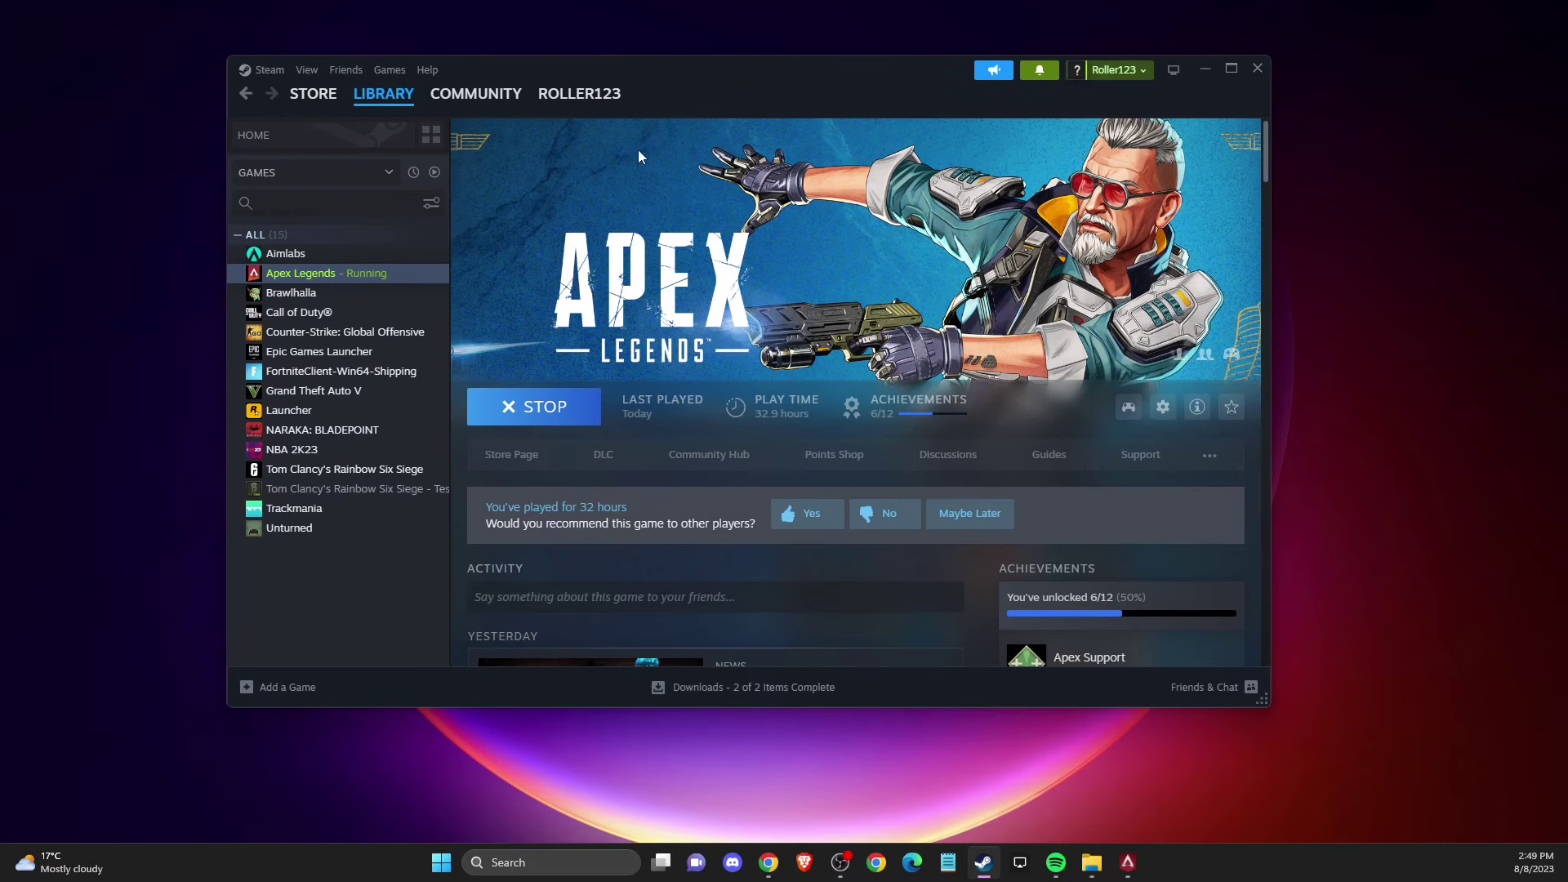
{"action": "right_click", "coordinate": [297, 280]}
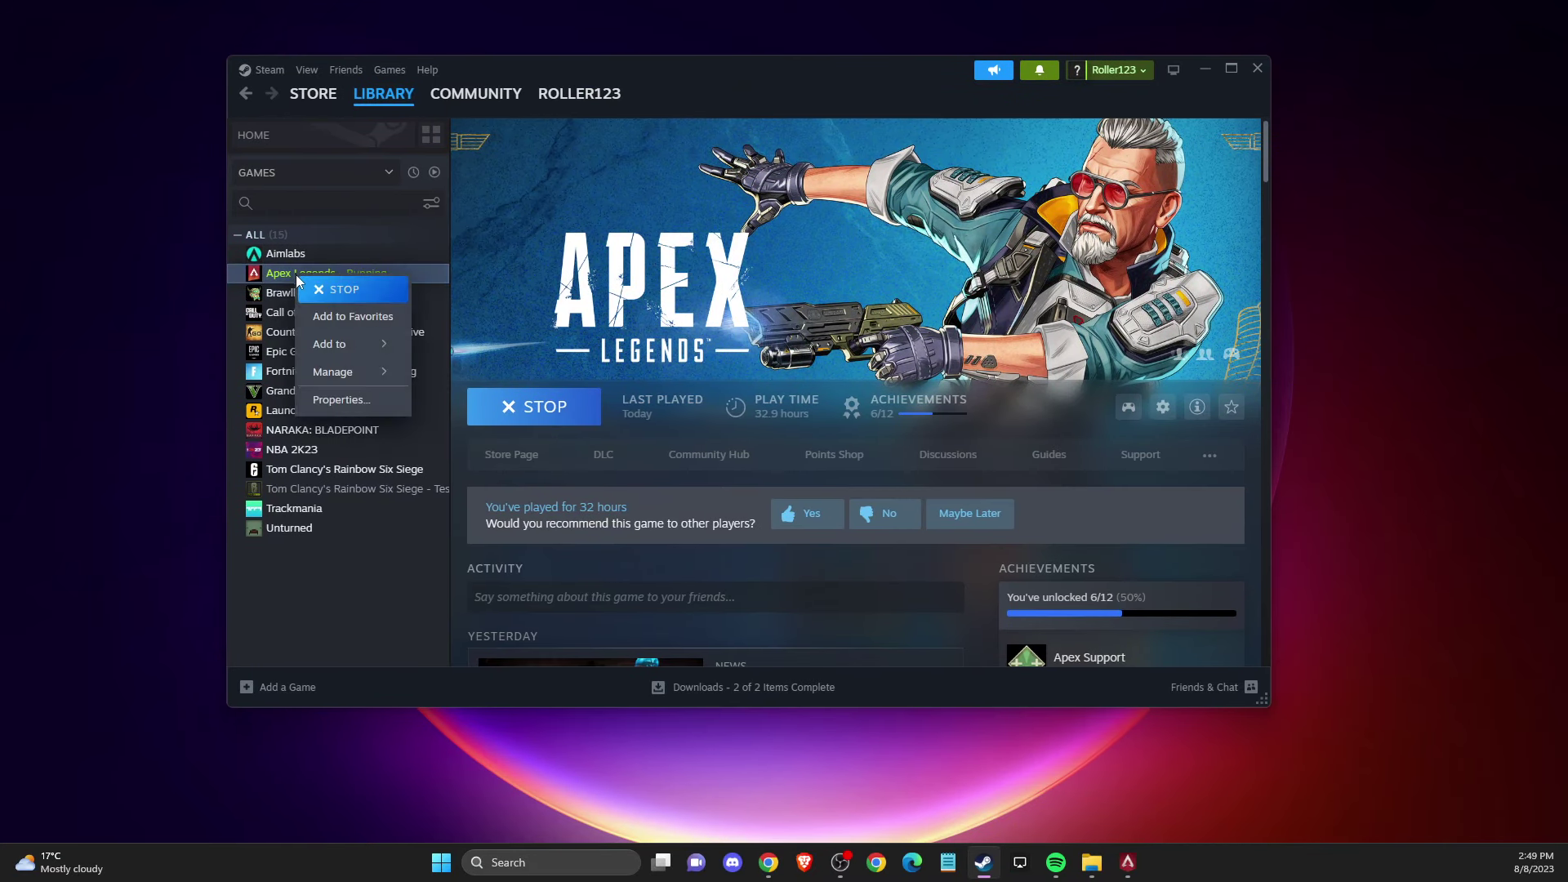
{"action": "left_click", "coordinate": [342, 400]}
{"action": "left_click", "coordinate": [471, 276]}
{"action": "left_click", "coordinate": [1038, 215]}
{"action": "left_click_drag", "start_coordinate": [866, 137], "coordinate": [686, 165]}
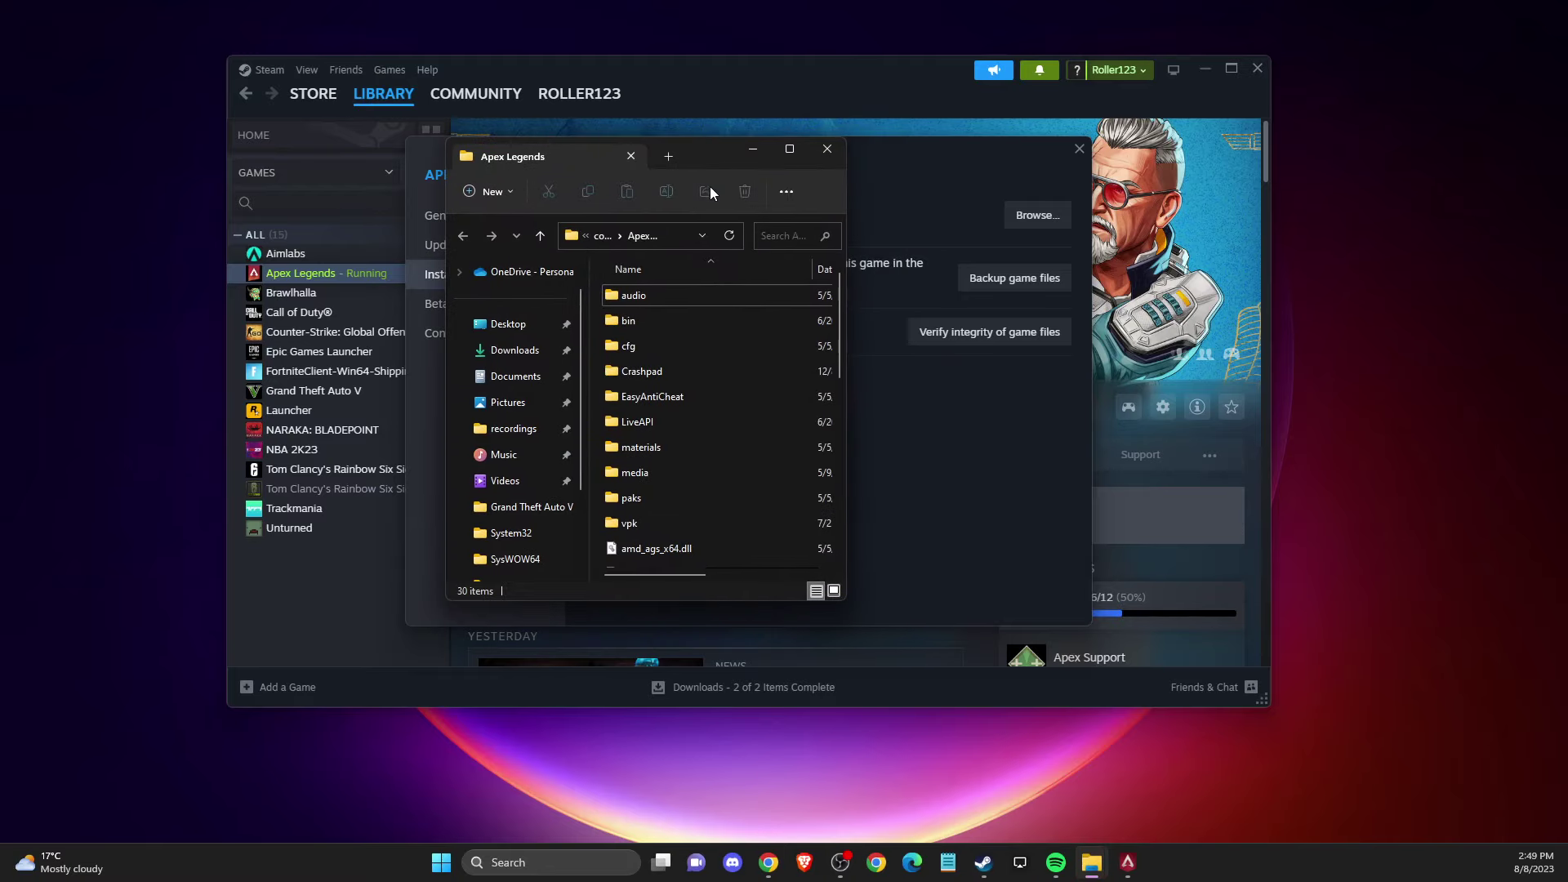
Maximize the Apex Legends folder and review r5apex's compatibility settings without changing them.
{"action": "left_click", "coordinate": [793, 151]}
{"action": "scroll", "coordinate": [351, 374], "scroll_direction": "down", "scroll_amount": 1}
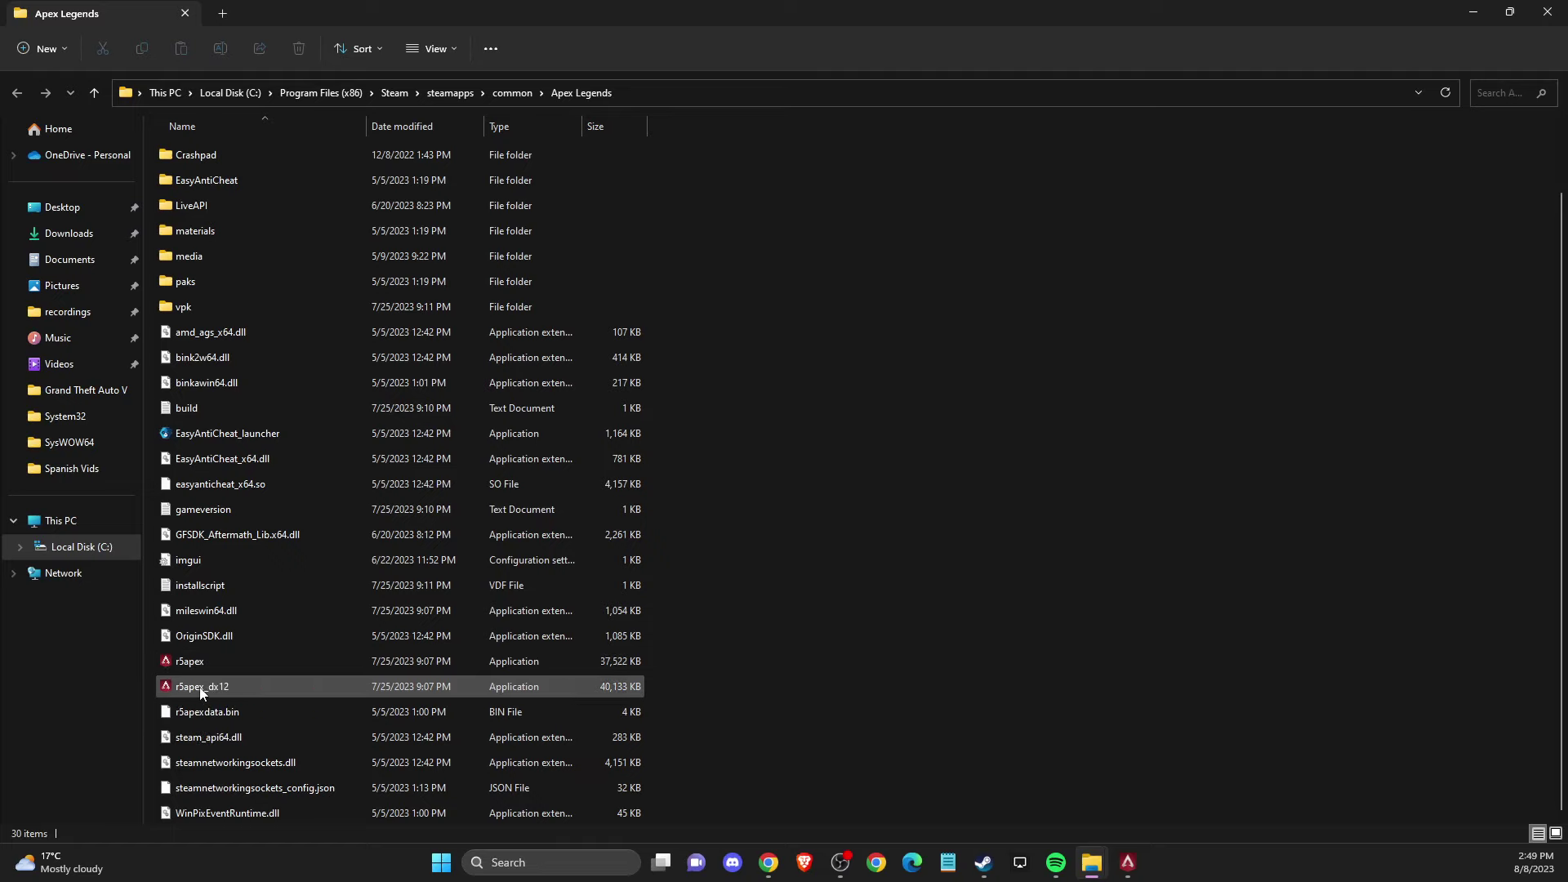
{"action": "mouse_move", "coordinate": [194, 689]}
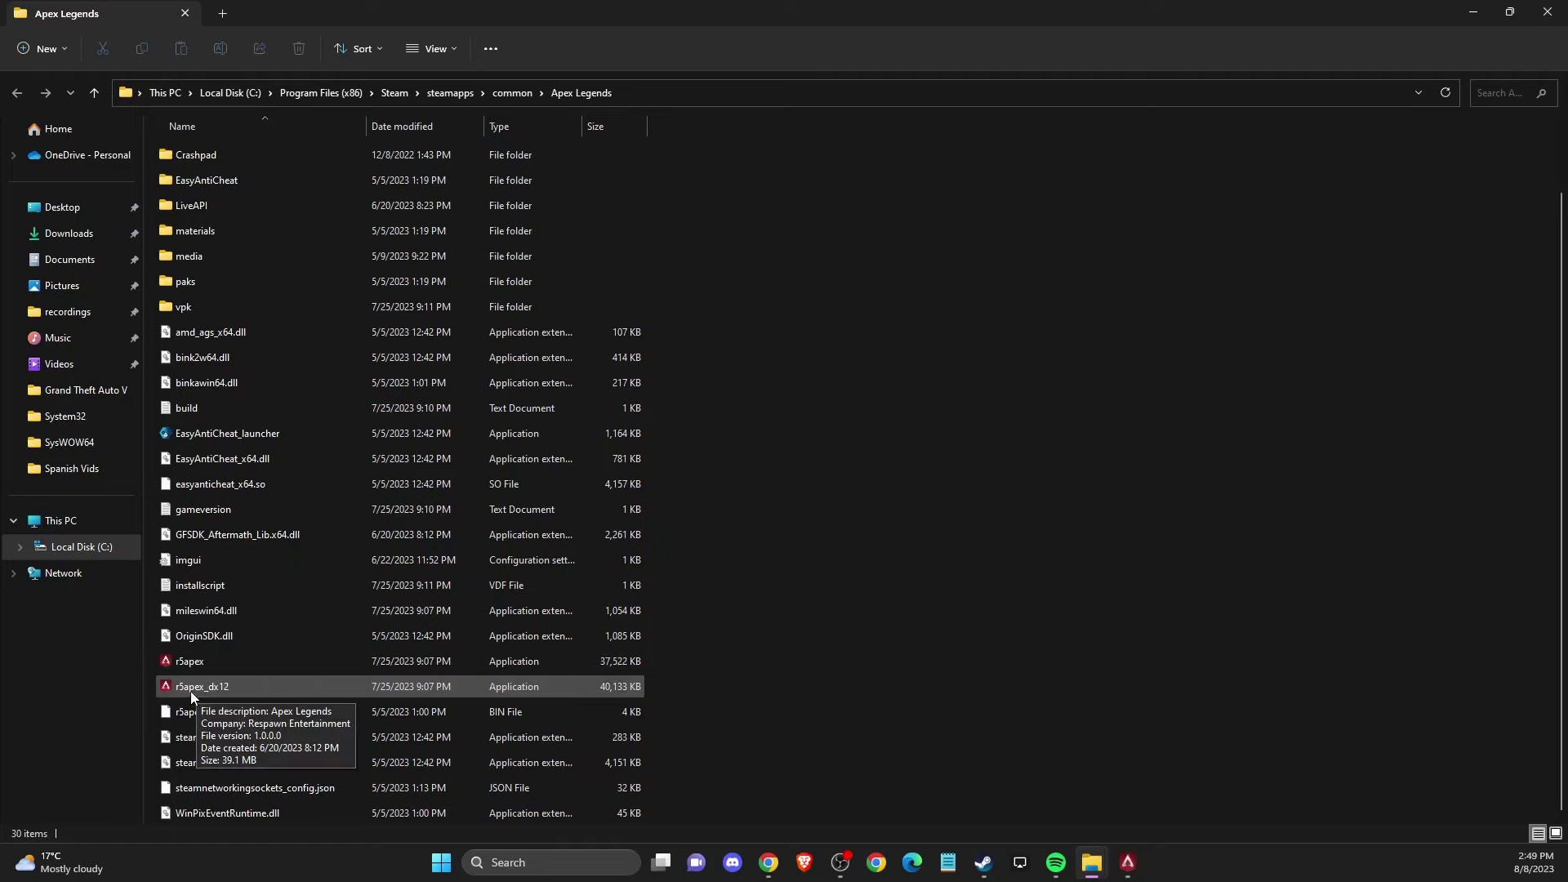
{"action": "left_click", "coordinate": [193, 663]}
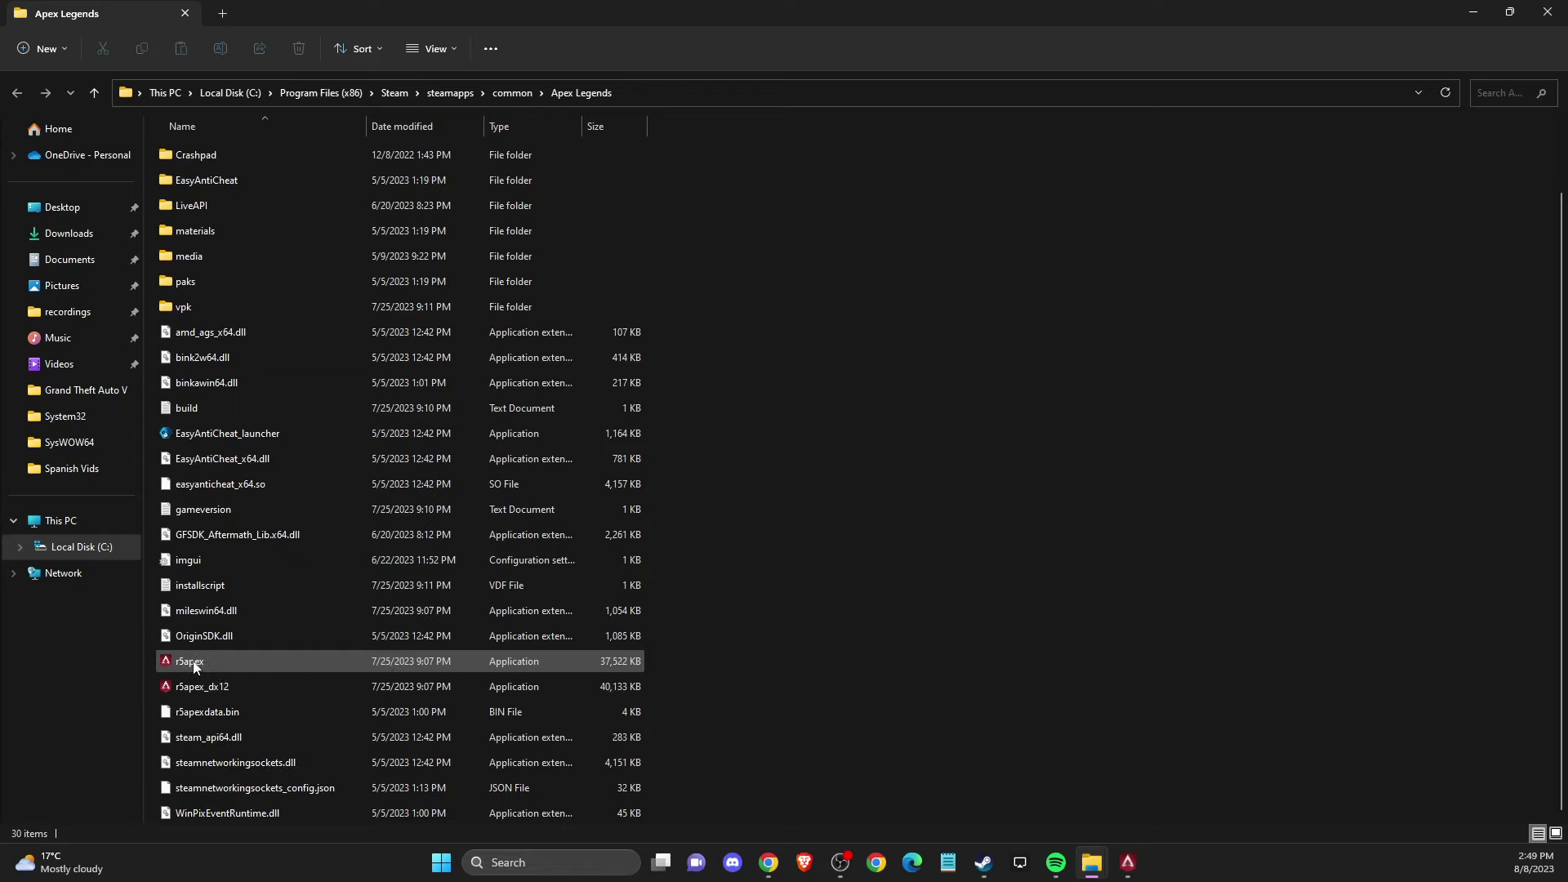
{"action": "right_click", "coordinate": [196, 668]}
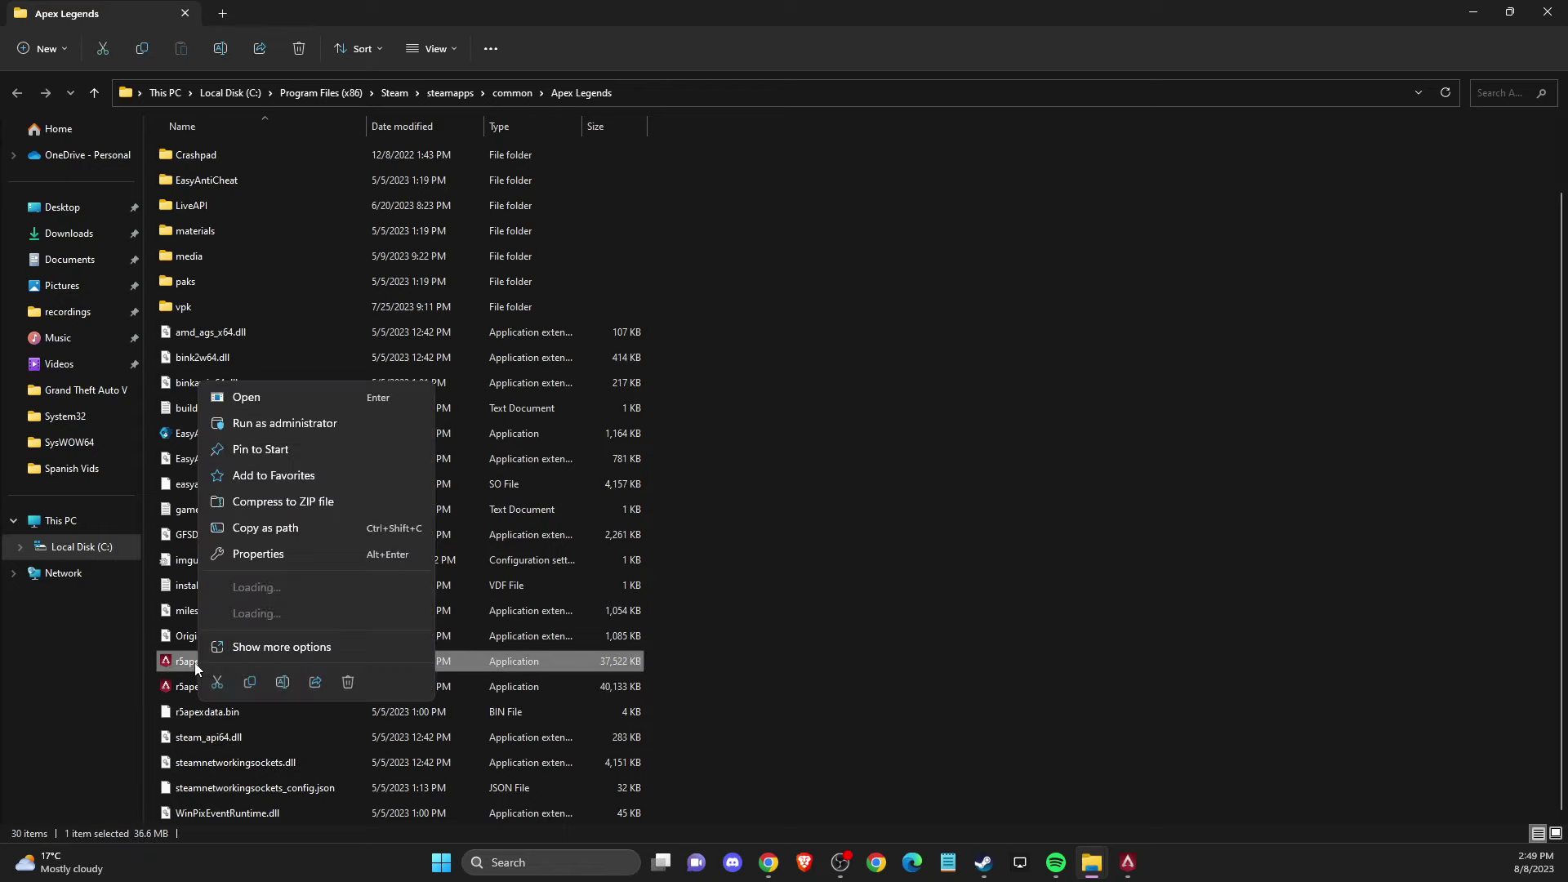
{"action": "left_click", "coordinate": [258, 555]}
{"action": "left_click", "coordinate": [335, 427]}
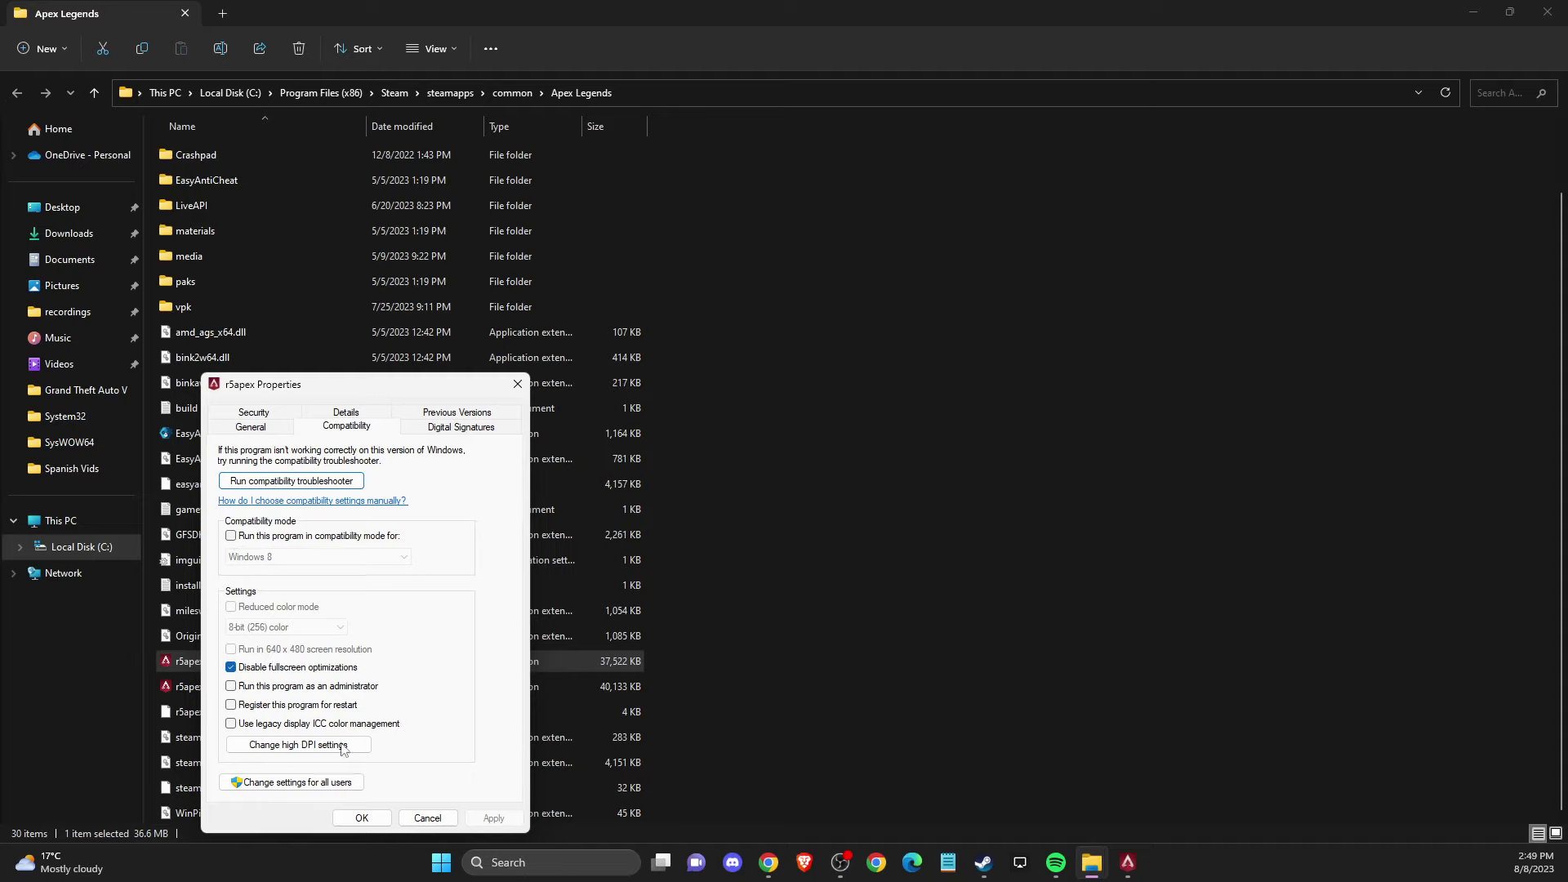
{"action": "left_click", "coordinate": [427, 817]}
Review r5apex_dx12's compatibility settings without changes, then minimize File Explorer.
{"action": "left_click", "coordinate": [213, 689]}
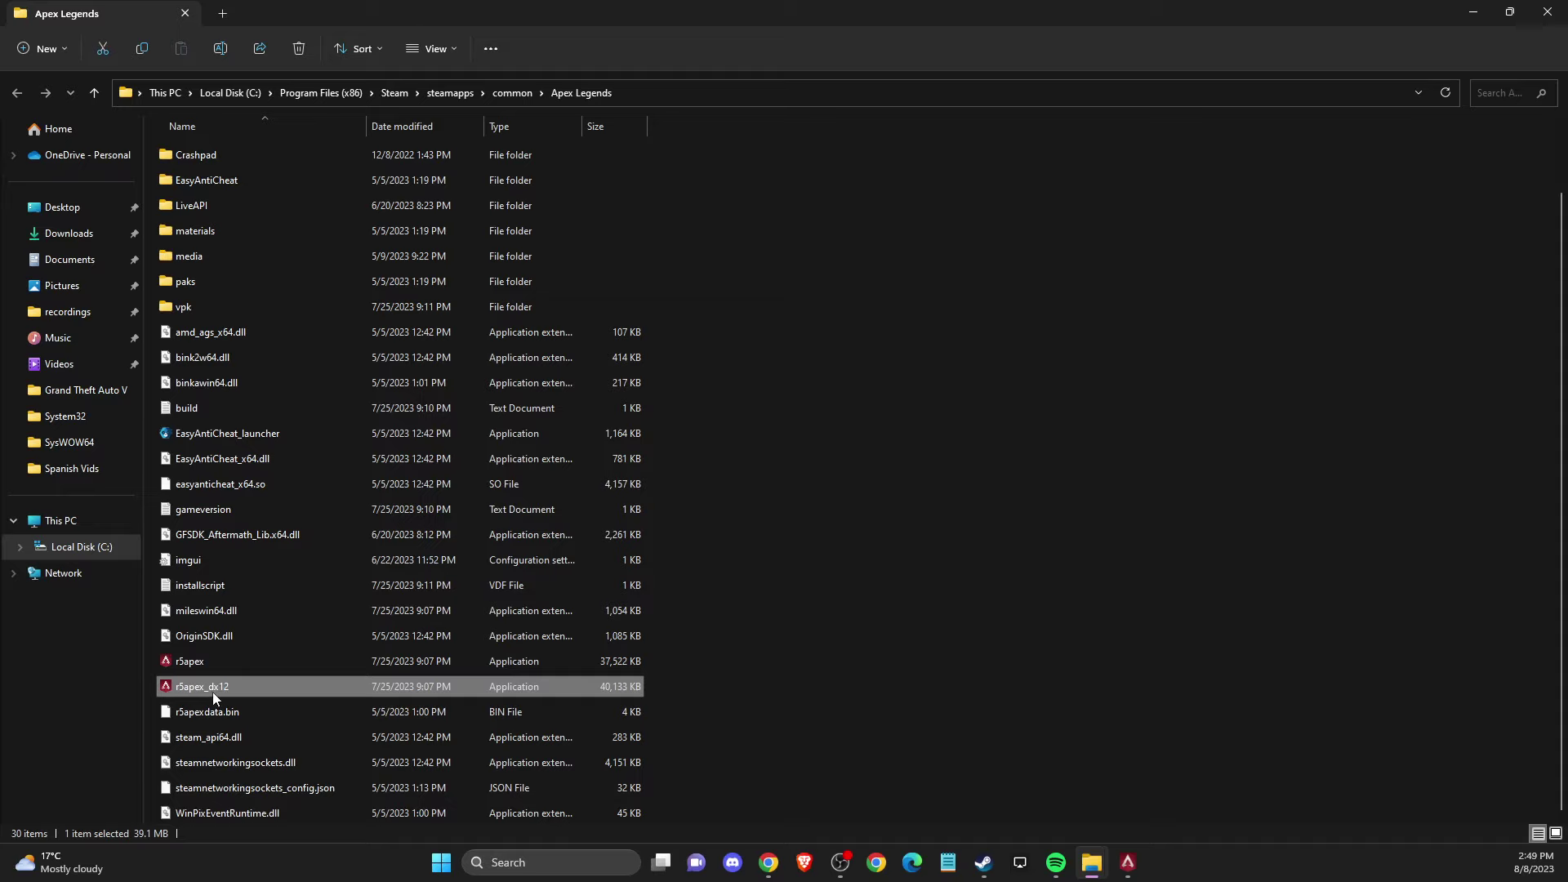
{"action": "right_click", "coordinate": [212, 690]}
{"action": "left_click", "coordinate": [268, 585]}
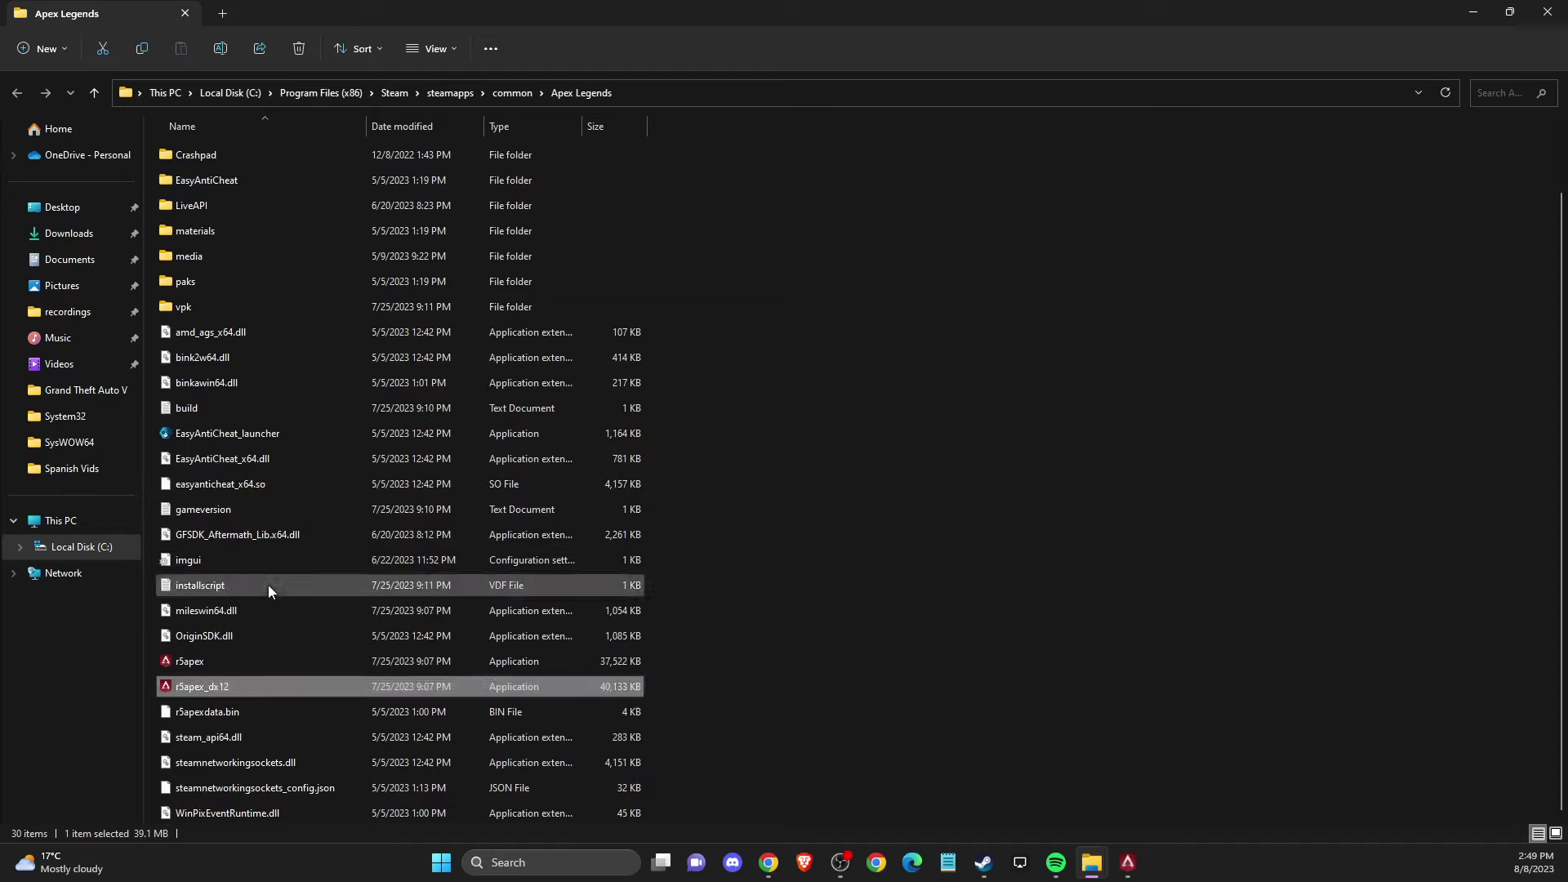
{"action": "left_click", "coordinate": [363, 426]}
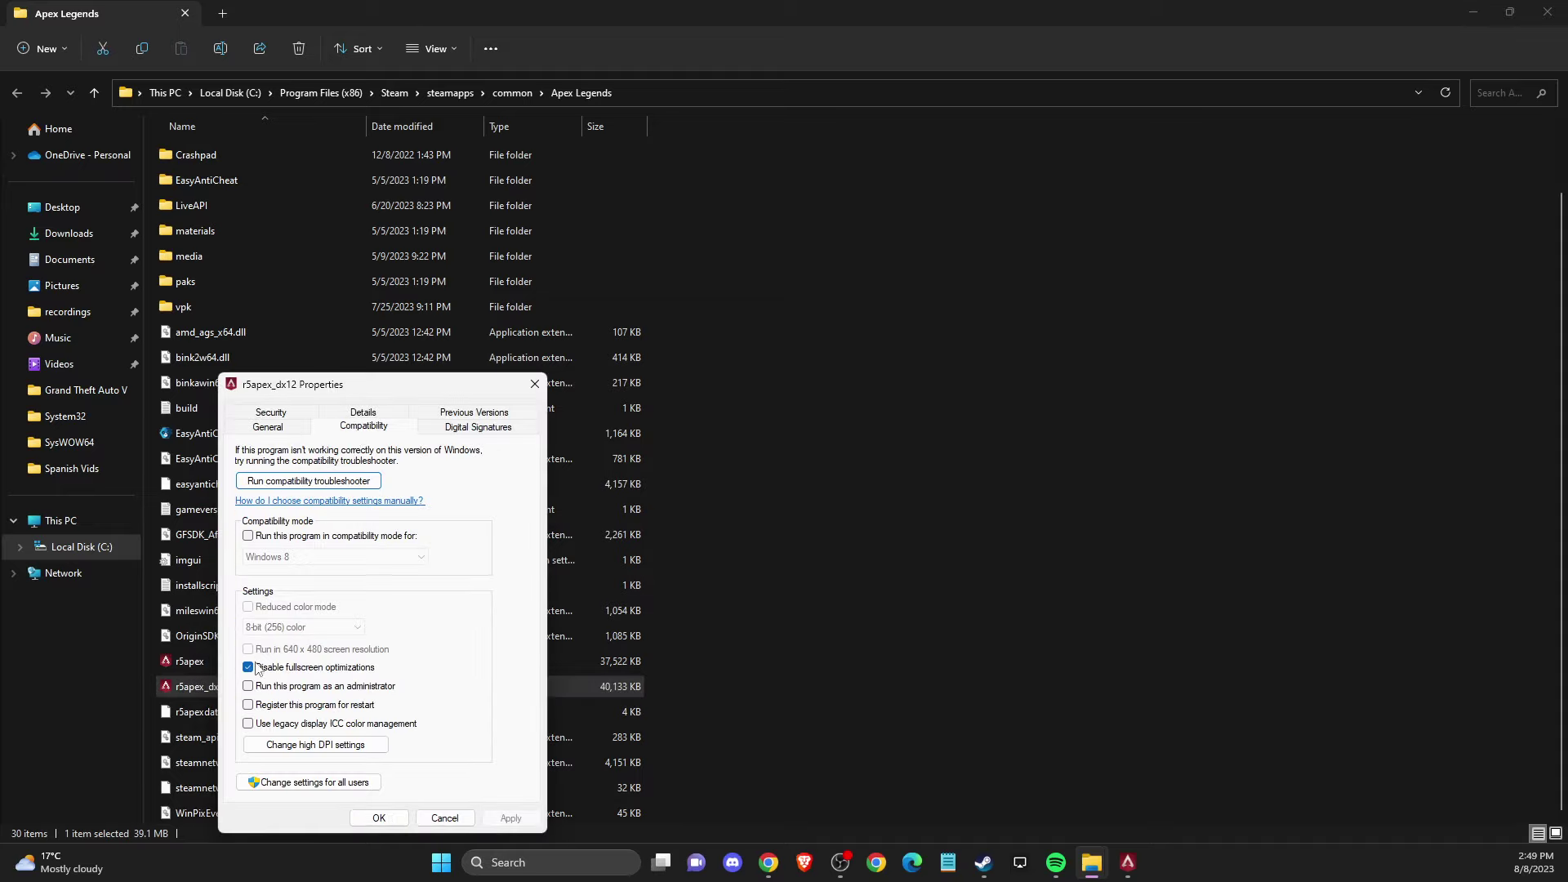
{"action": "left_click", "coordinate": [444, 817]}
{"action": "left_click", "coordinate": [1473, 12]}
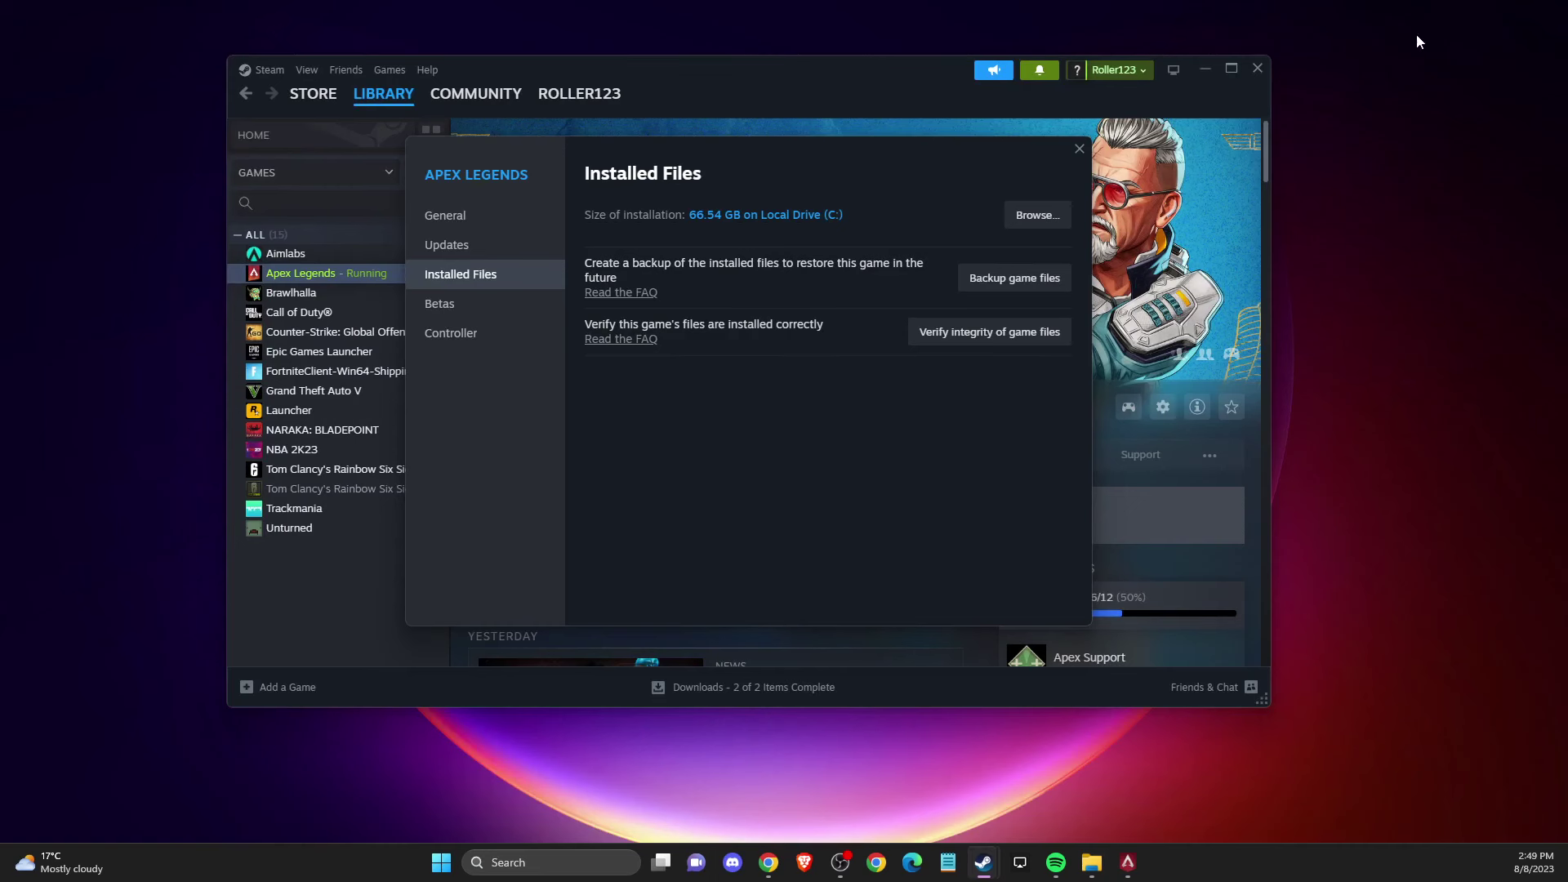
Close Steam's Apex Legends properties, minimize Steam, and open the Windows Graphics settings page.
{"action": "left_click", "coordinate": [1079, 149]}
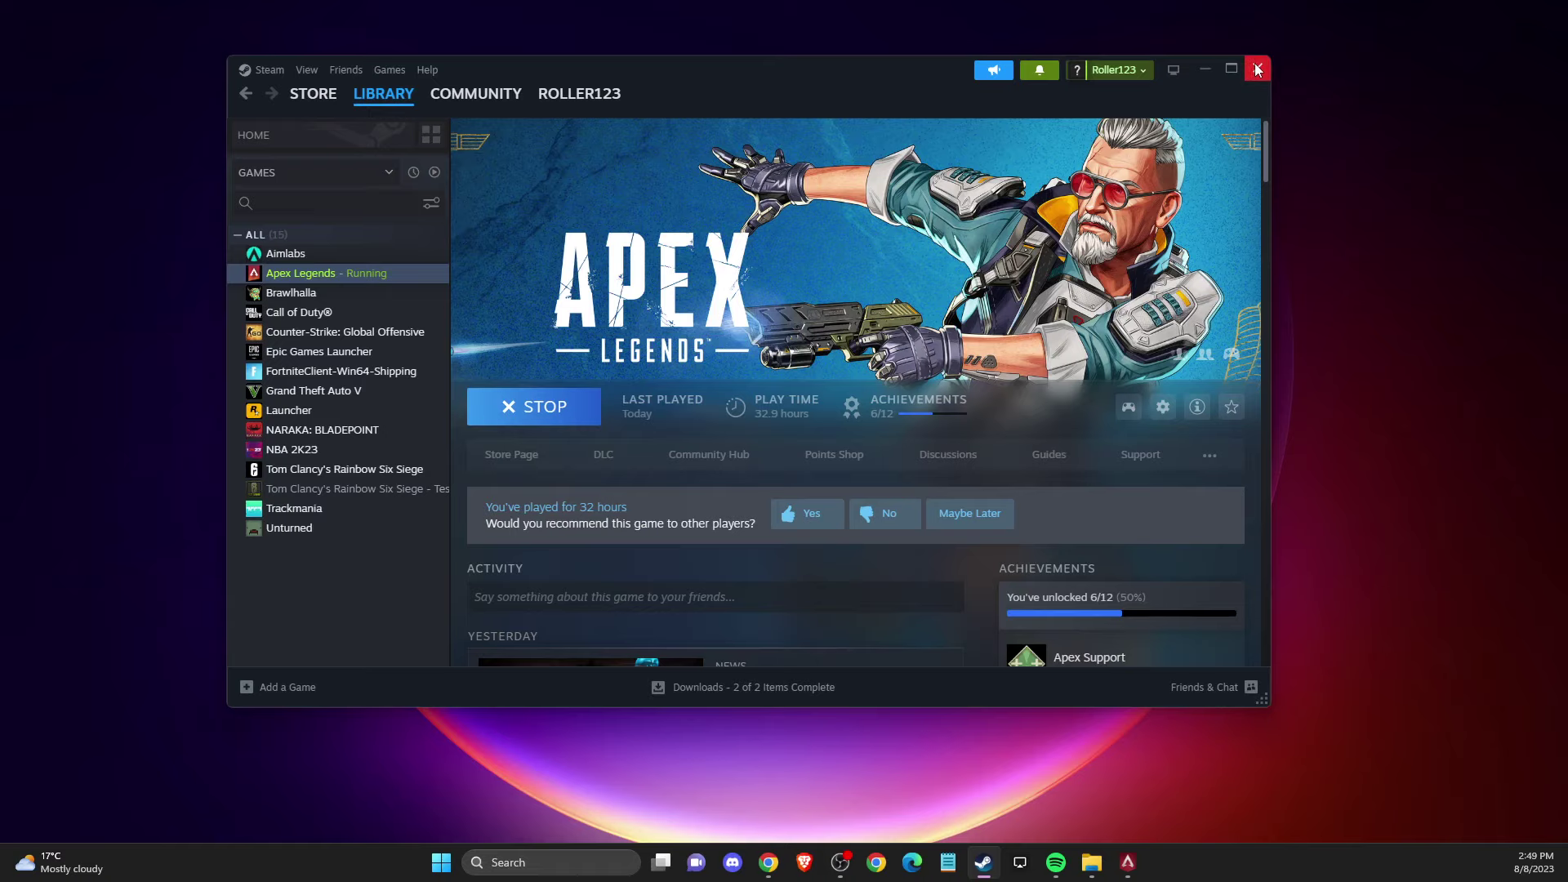
{"action": "left_click", "coordinate": [1203, 69]}
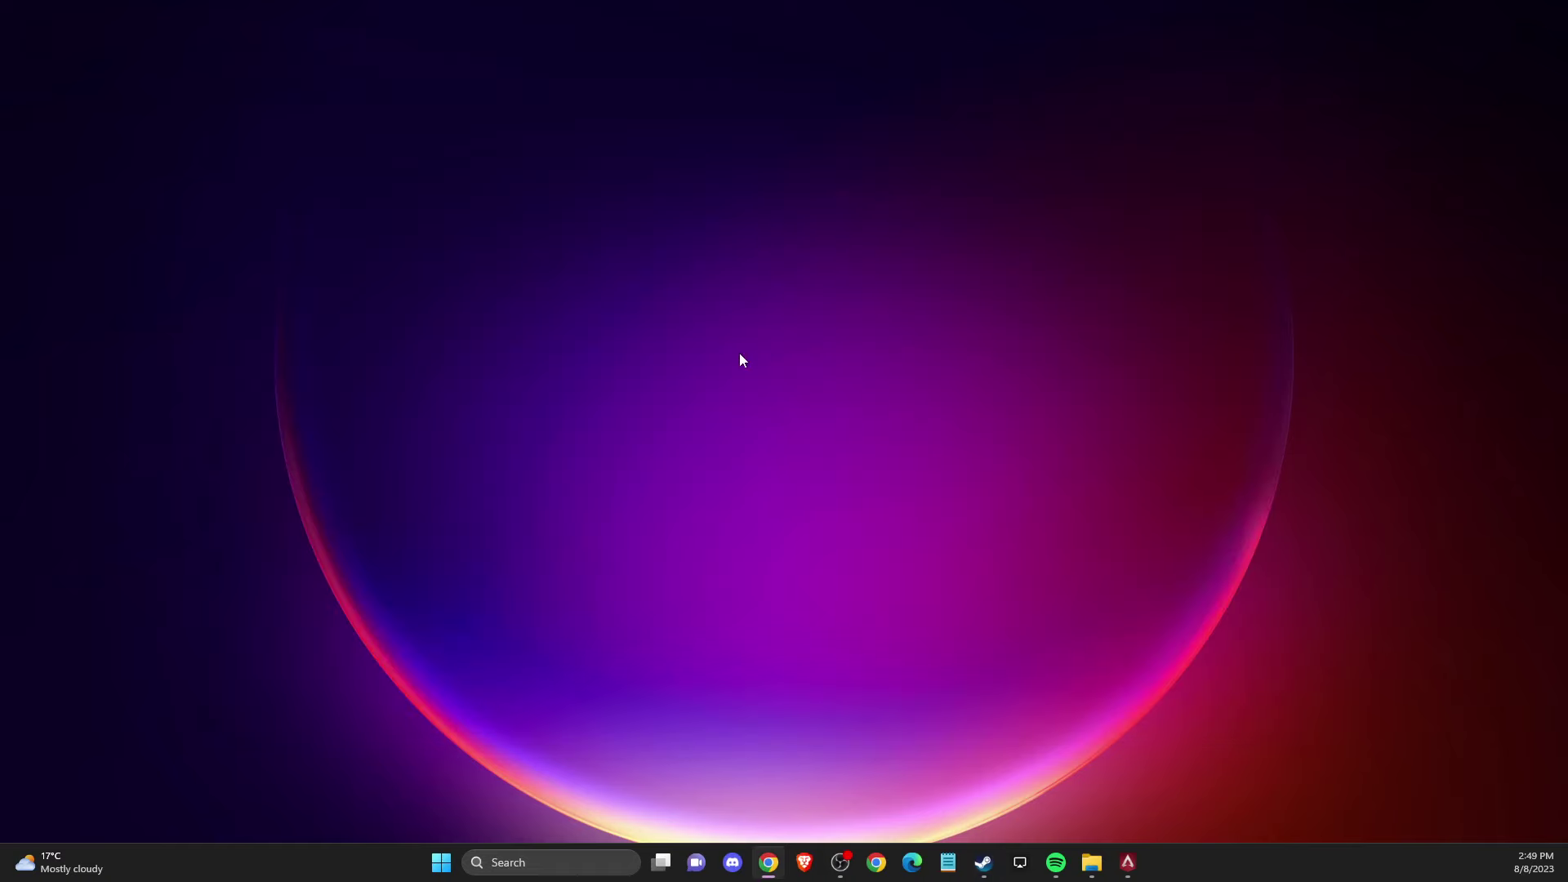
{"action": "left_click", "coordinate": [570, 853]}
{"action": "type", "text": "graphi"}
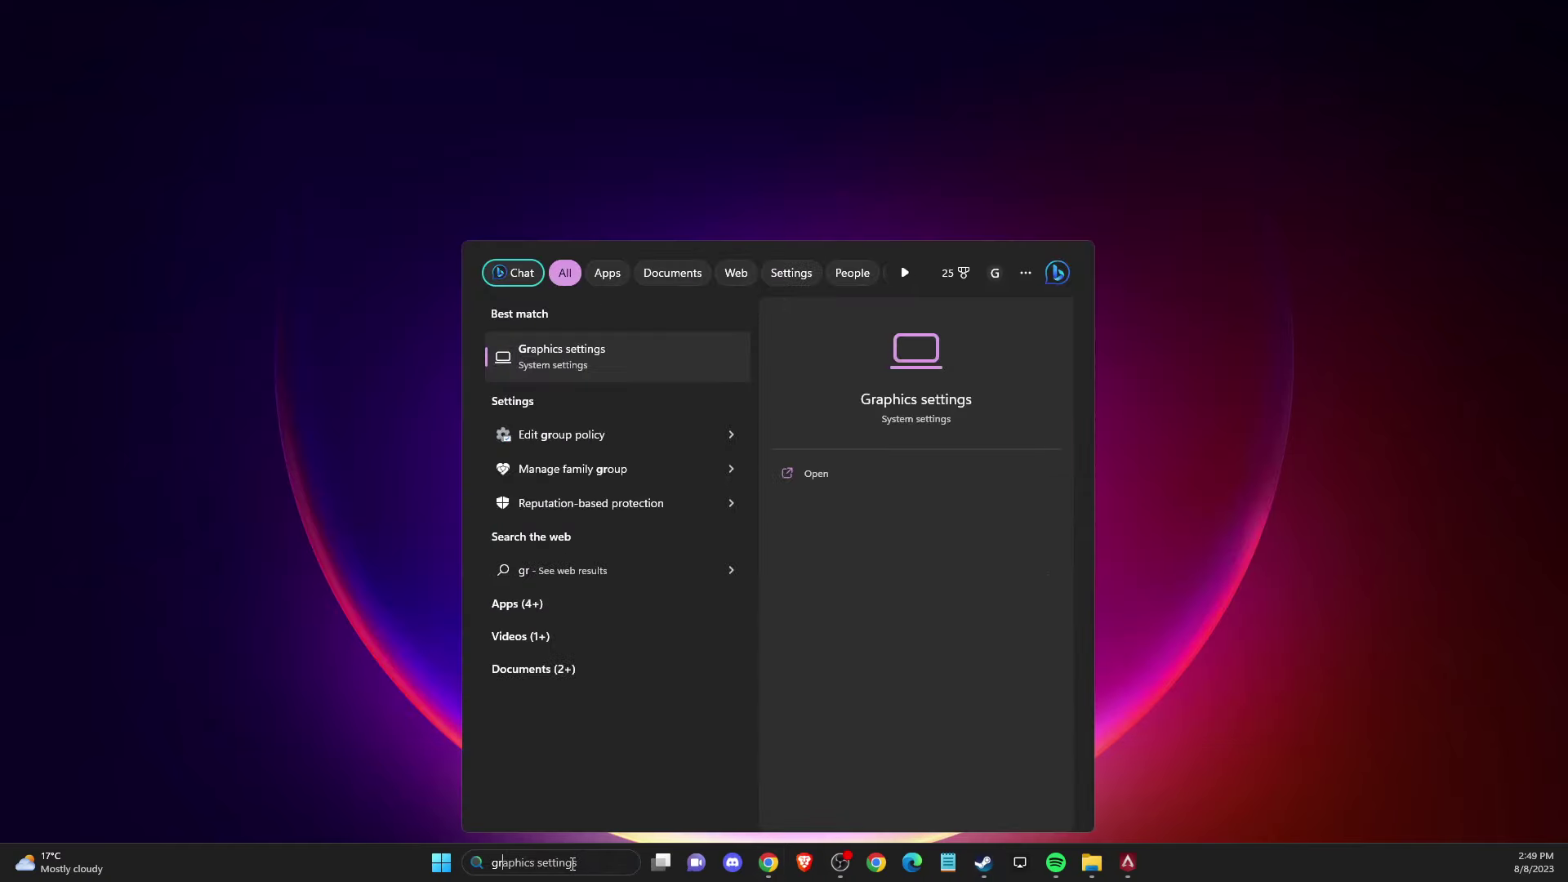
{"action": "left_click", "coordinate": [555, 359]}
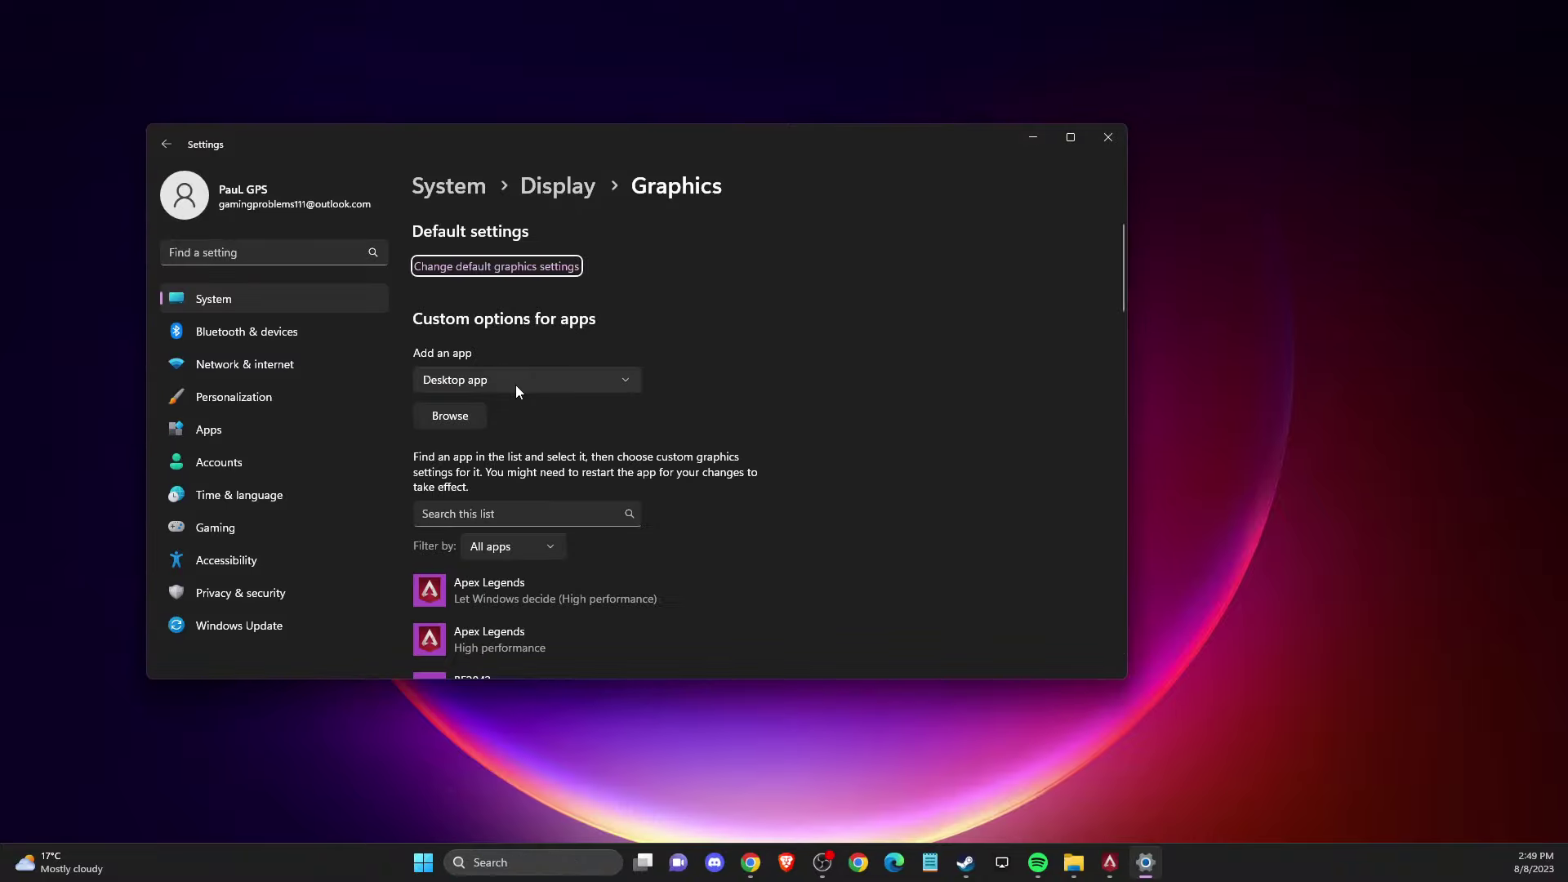
{"action": "scroll", "coordinate": [516, 385], "scroll_direction": "down", "scroll_amount": 3}
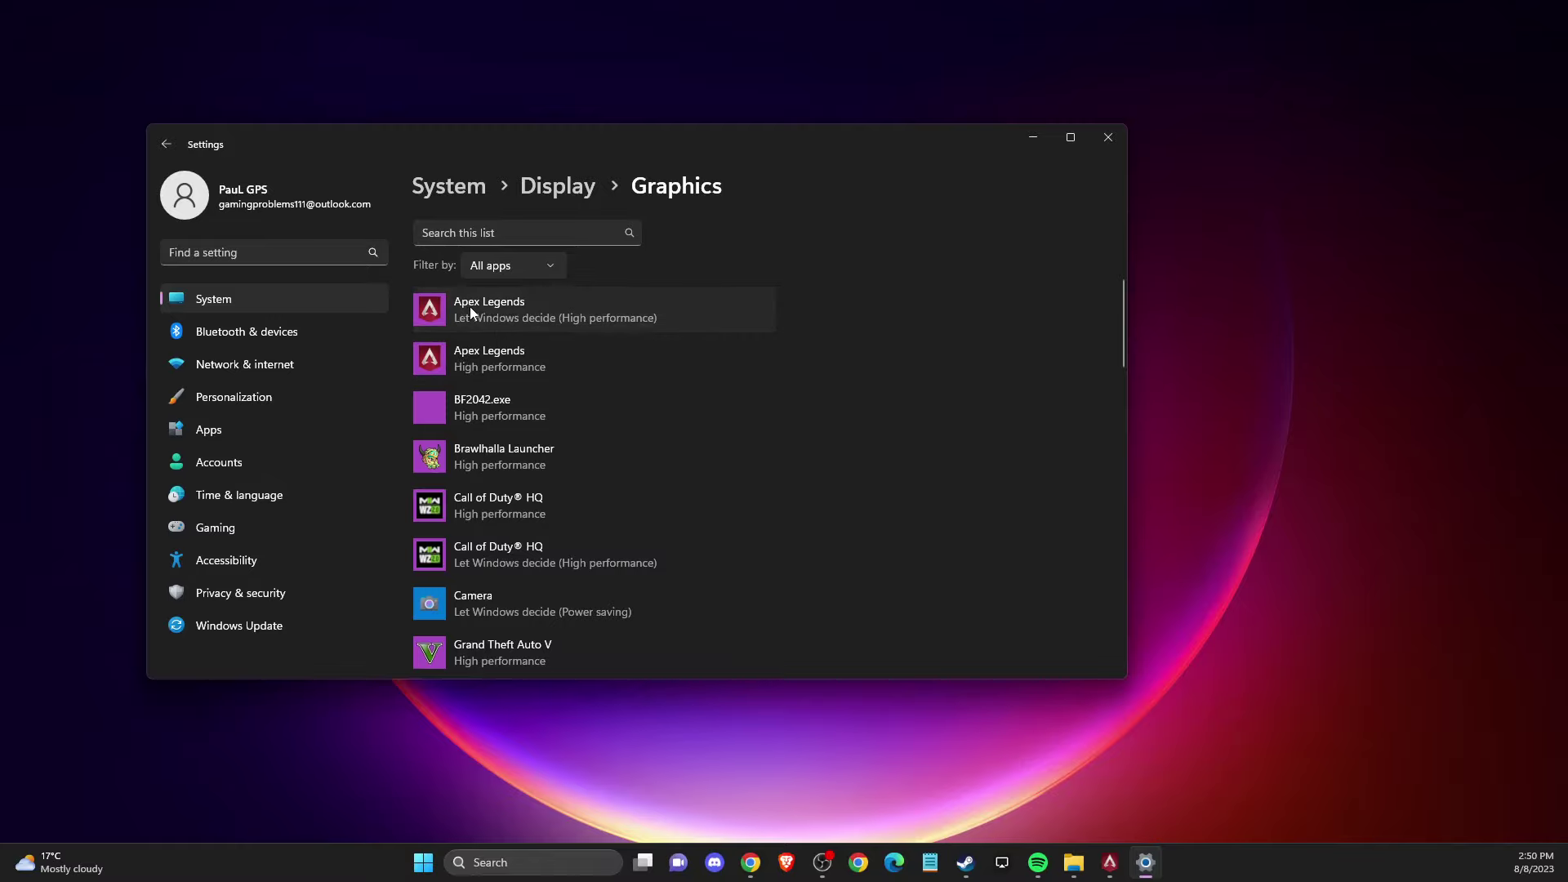
Set the first Apex Legends entry to High performance and check the second entry unchanged.
{"action": "left_click", "coordinate": [471, 312]}
{"action": "left_click", "coordinate": [647, 394]}
{"action": "left_click", "coordinate": [499, 400]}
{"action": "left_click", "coordinate": [606, 538]}
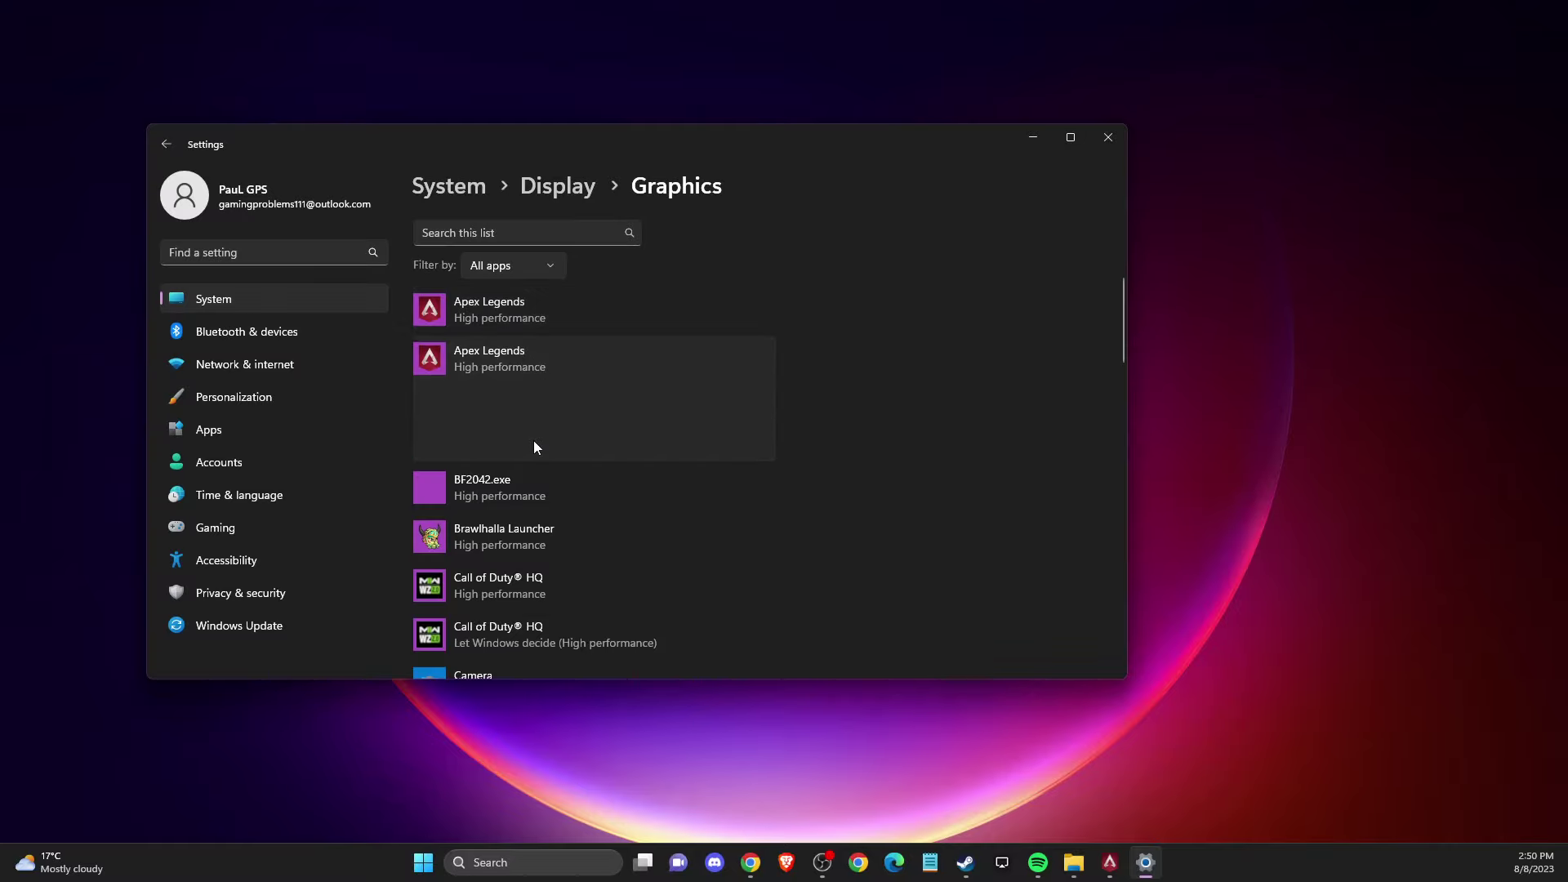
{"action": "left_click", "coordinate": [664, 442]}
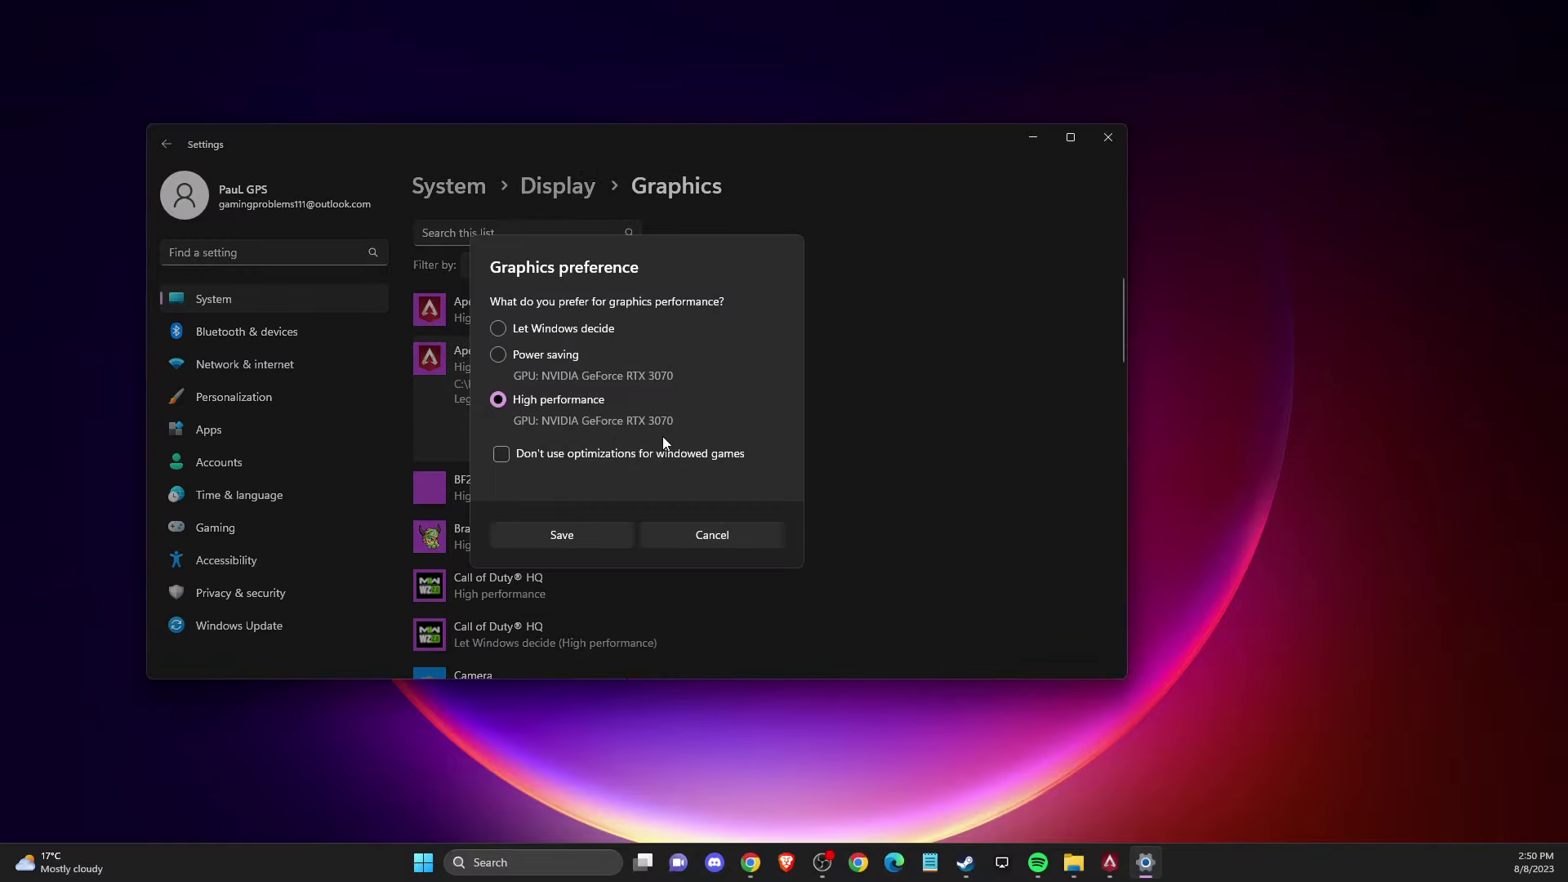
{"action": "left_click", "coordinate": [688, 537]}
{"action": "scroll", "coordinate": [490, 382], "scroll_direction": "down", "scroll_amount": 2}
{"action": "scroll", "coordinate": [494, 388], "scroll_direction": "up", "scroll_amount": 5}
{"action": "scroll", "coordinate": [507, 417], "scroll_direction": "down", "scroll_amount": 1}
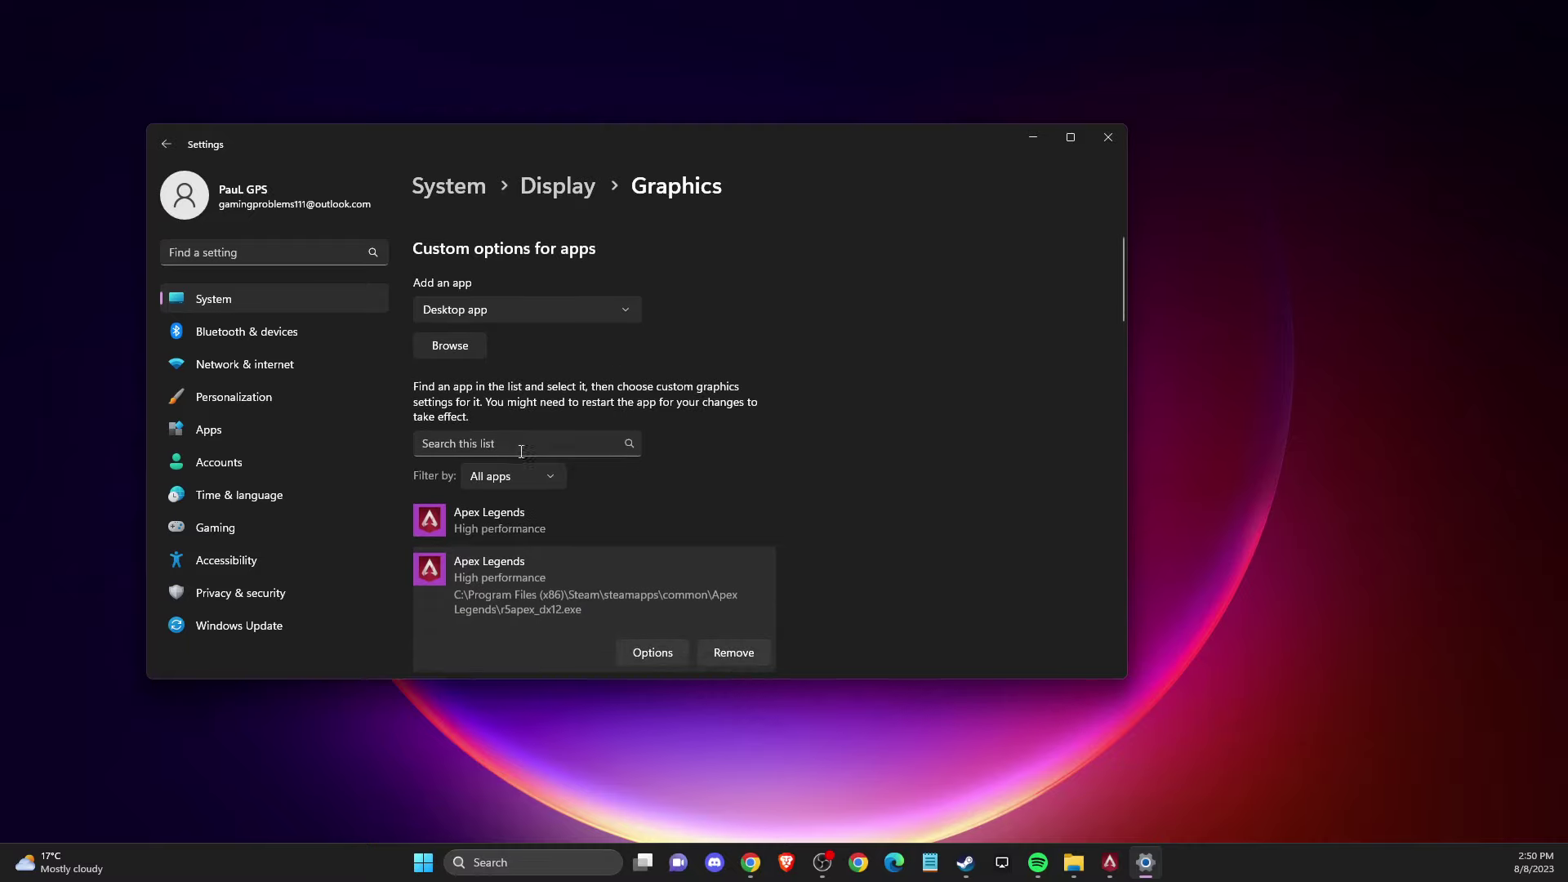
{"action": "scroll", "coordinate": [518, 450], "scroll_direction": "up", "scroll_amount": 1}
{"action": "scroll", "coordinate": [525, 449], "scroll_direction": "down", "scroll_amount": 3}
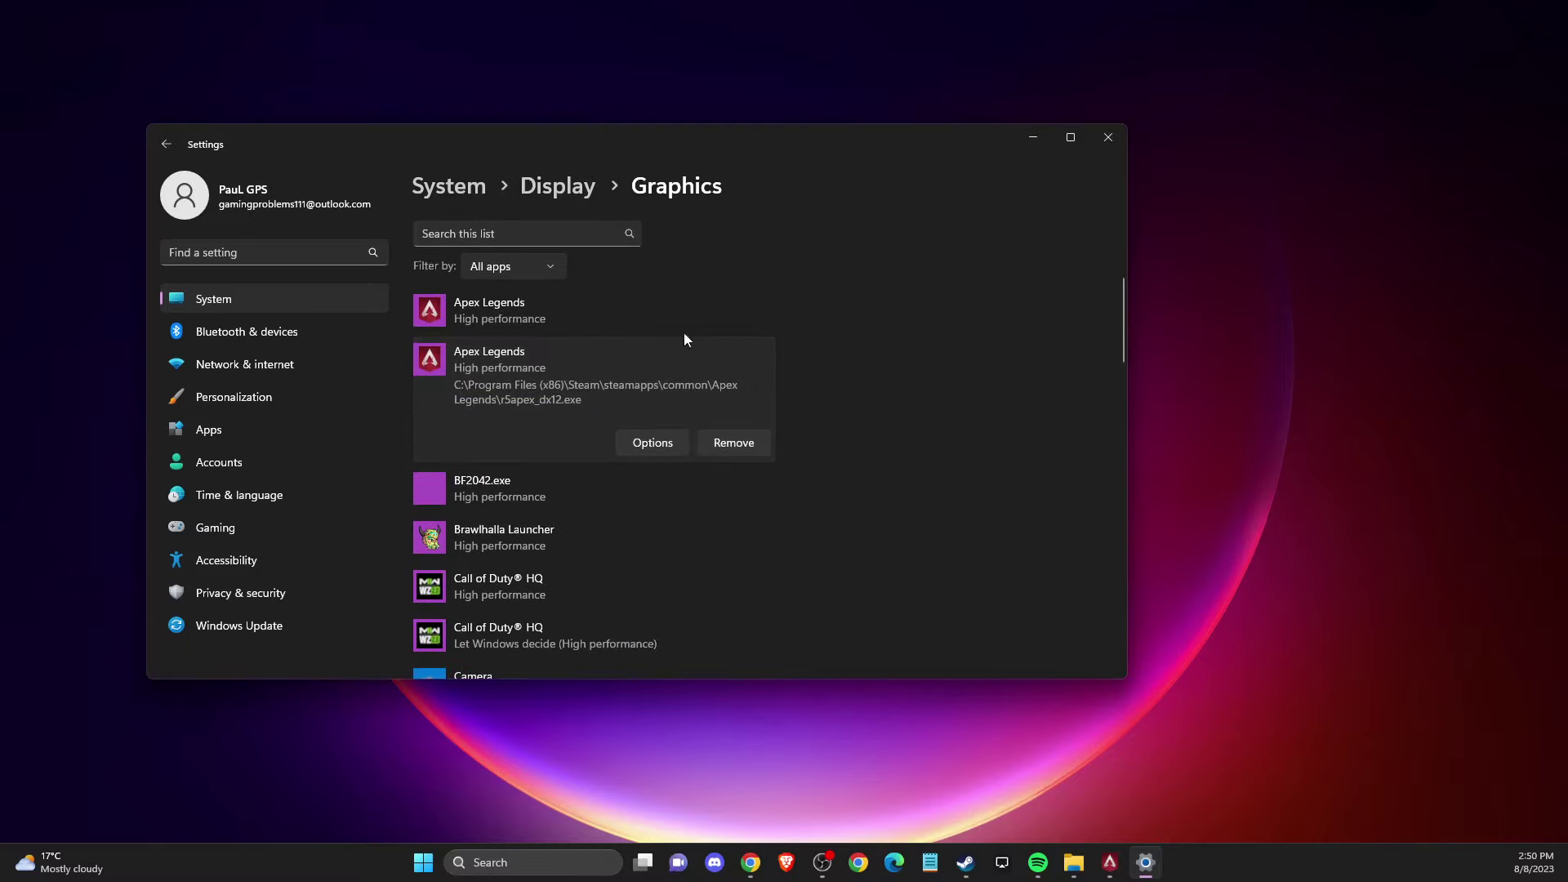
{"action": "scroll", "coordinate": [797, 335], "scroll_direction": "up", "scroll_amount": 2}
{"action": "scroll", "coordinate": [621, 351], "scroll_direction": "up", "scroll_amount": 1}
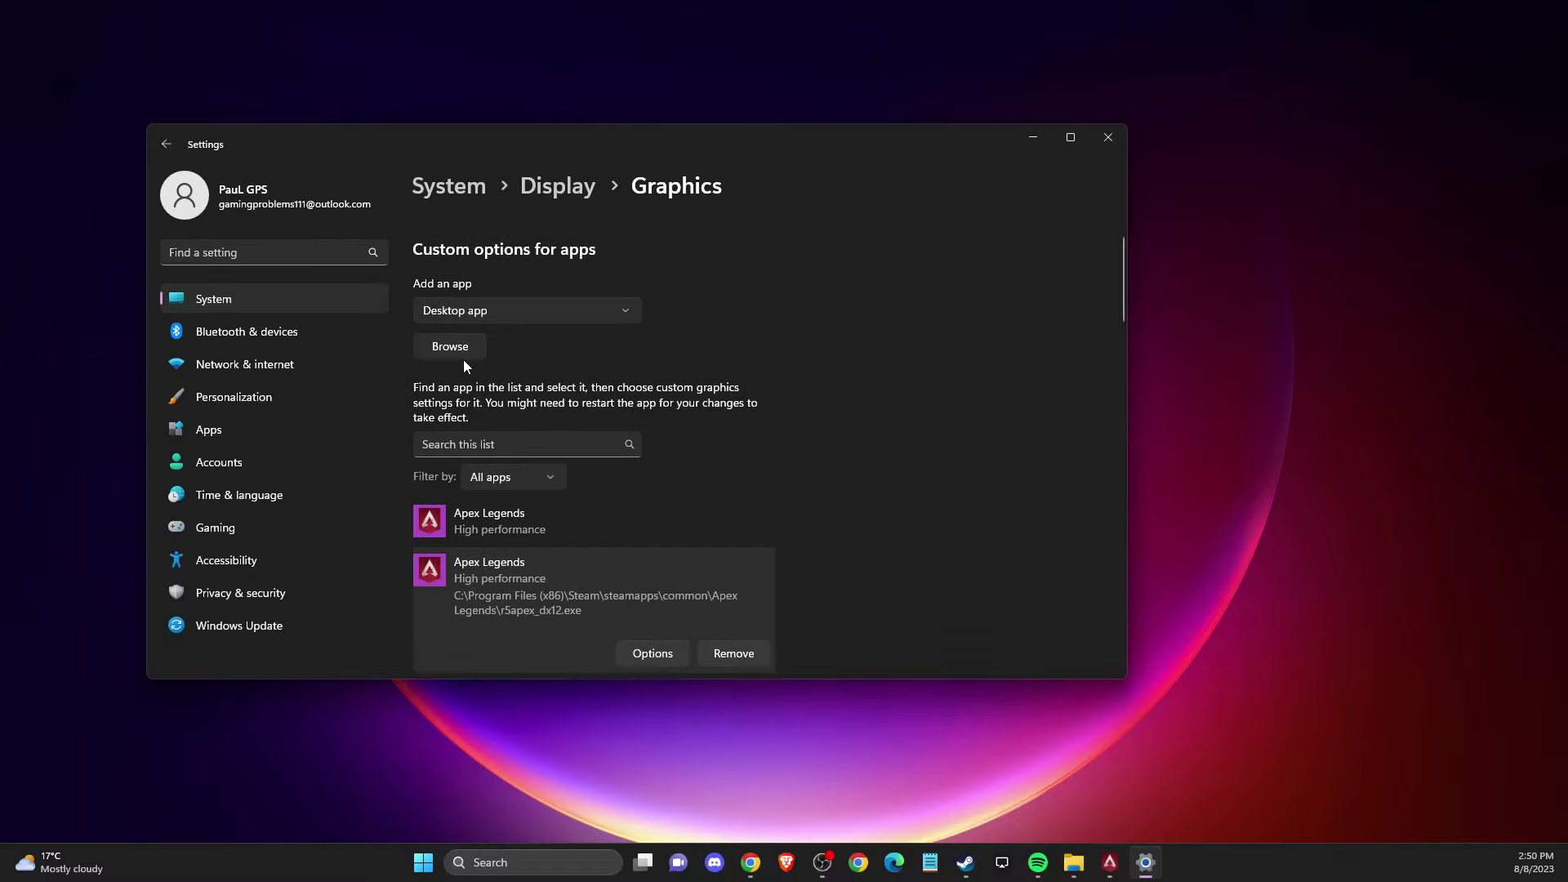
{"action": "left_click", "coordinate": [450, 346]}
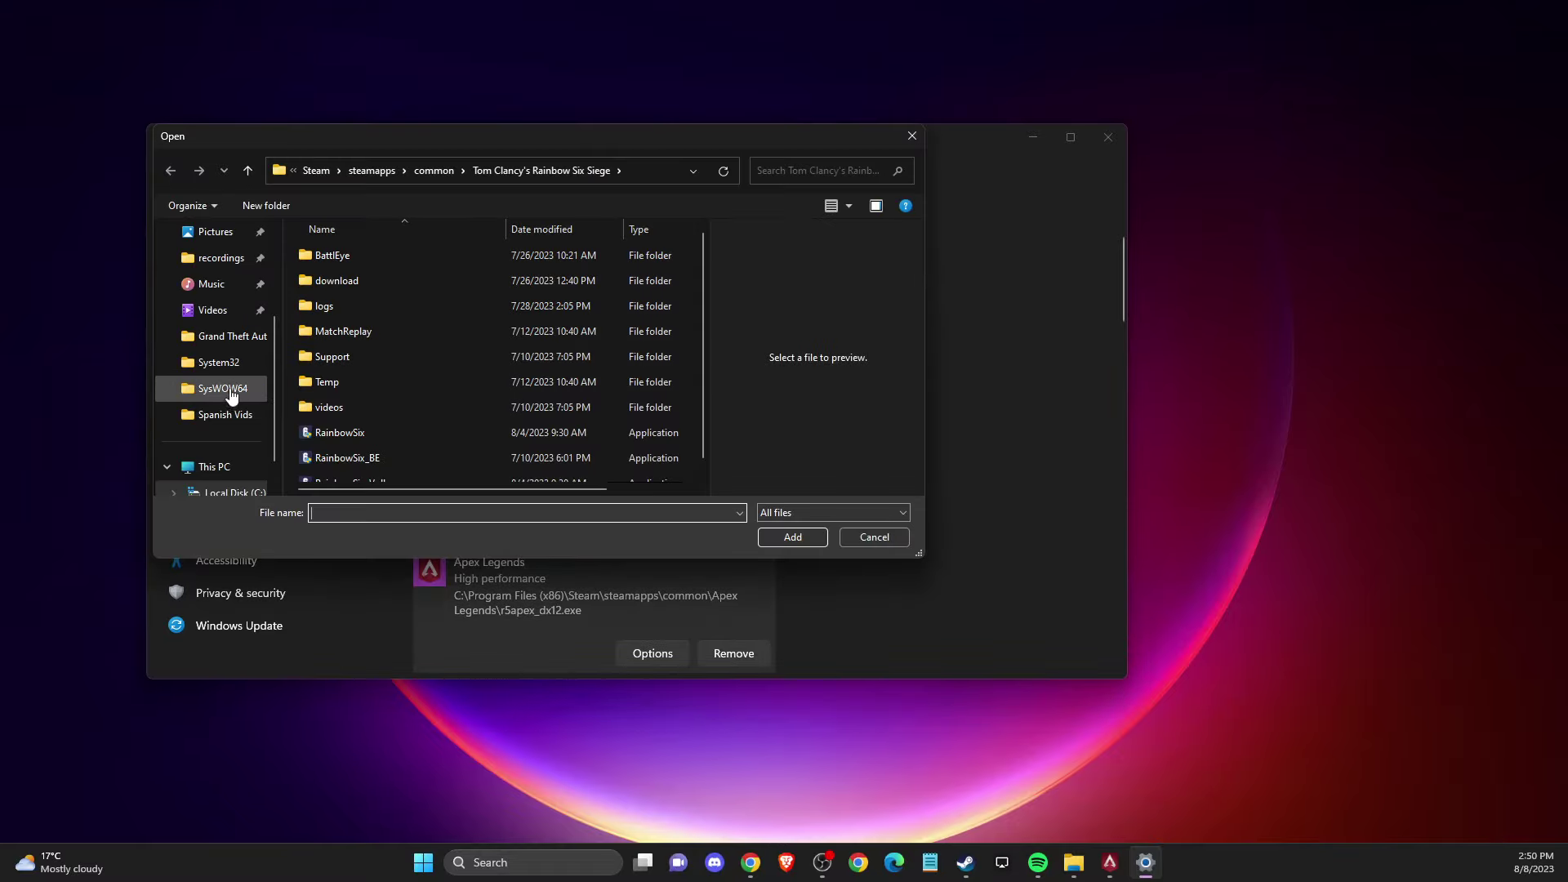
{"action": "scroll", "coordinate": [229, 408], "scroll_direction": "down", "scroll_amount": 1}
{"action": "left_click", "coordinate": [235, 467]}
{"action": "left_click", "coordinate": [376, 361]}
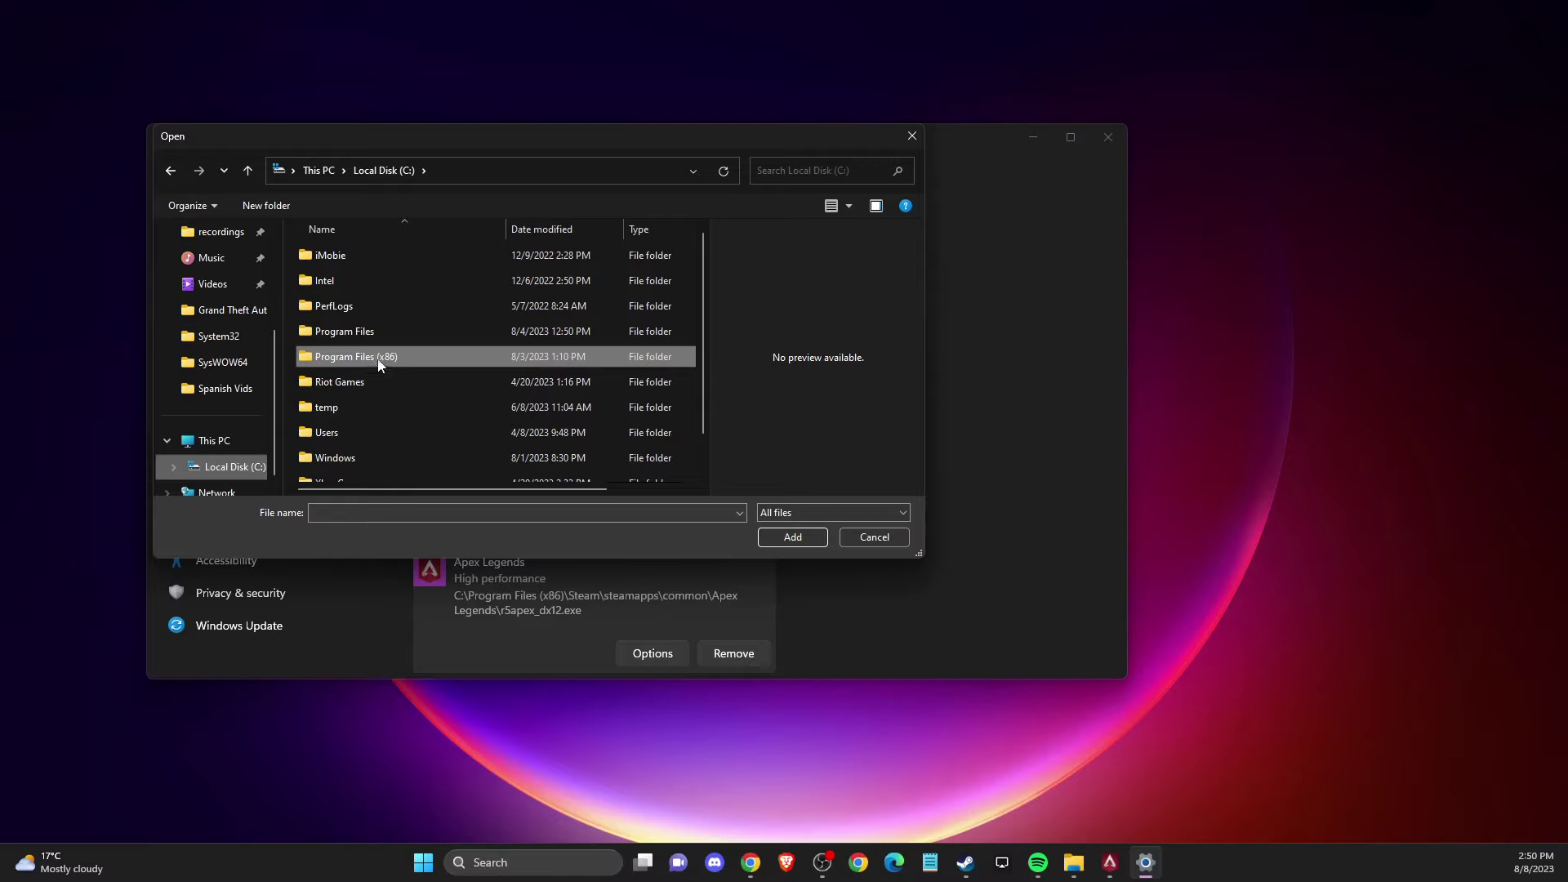
{"action": "double_click", "coordinate": [376, 357]}
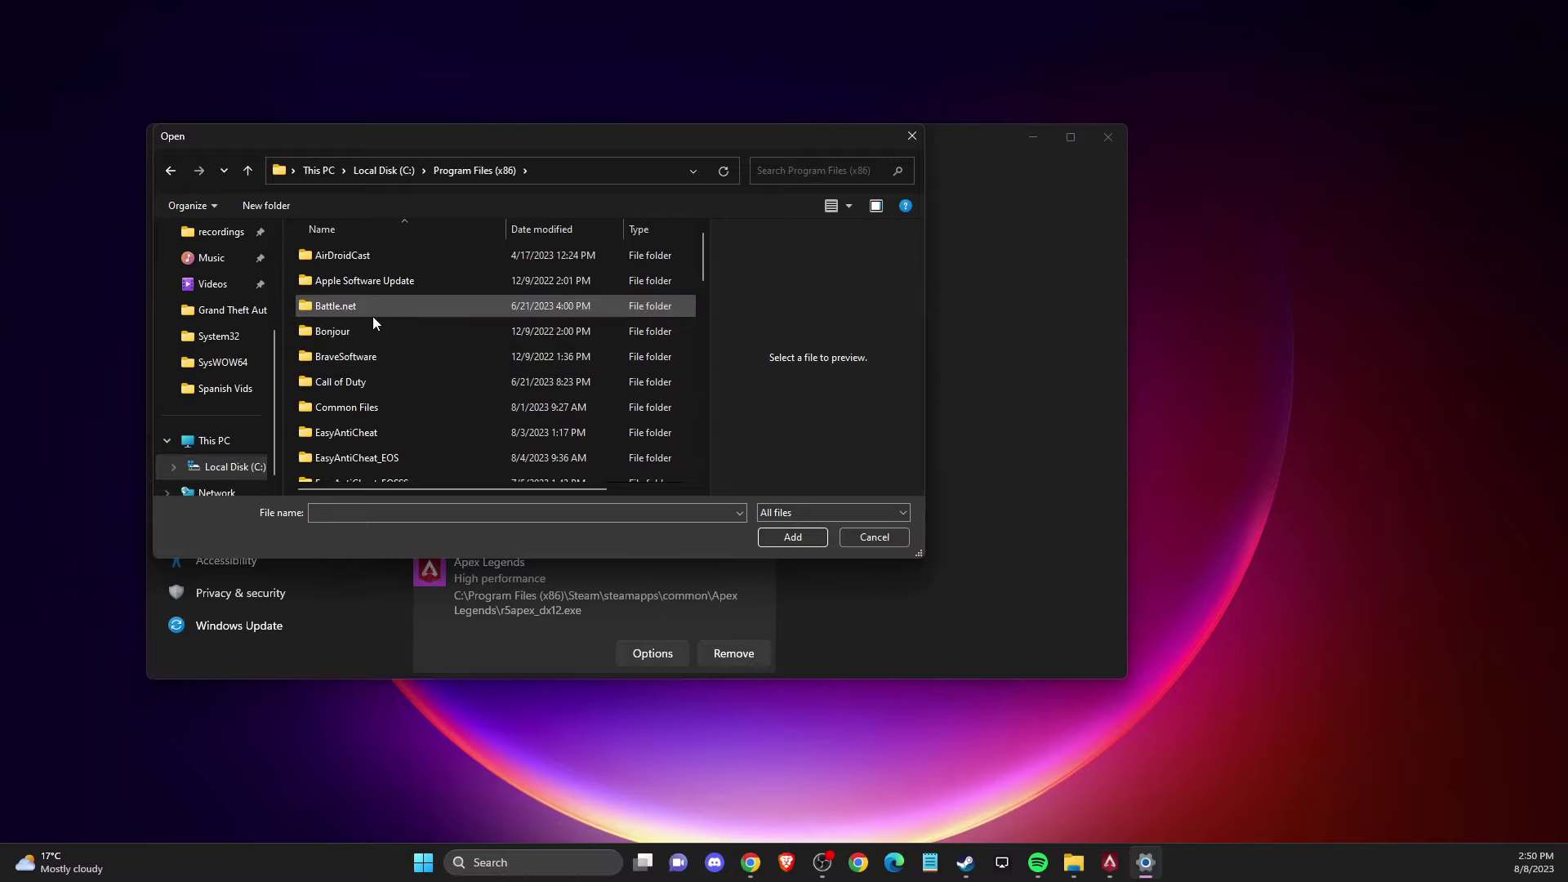
{"action": "key", "text": "s"}
{"action": "double_click", "coordinate": [349, 259]}
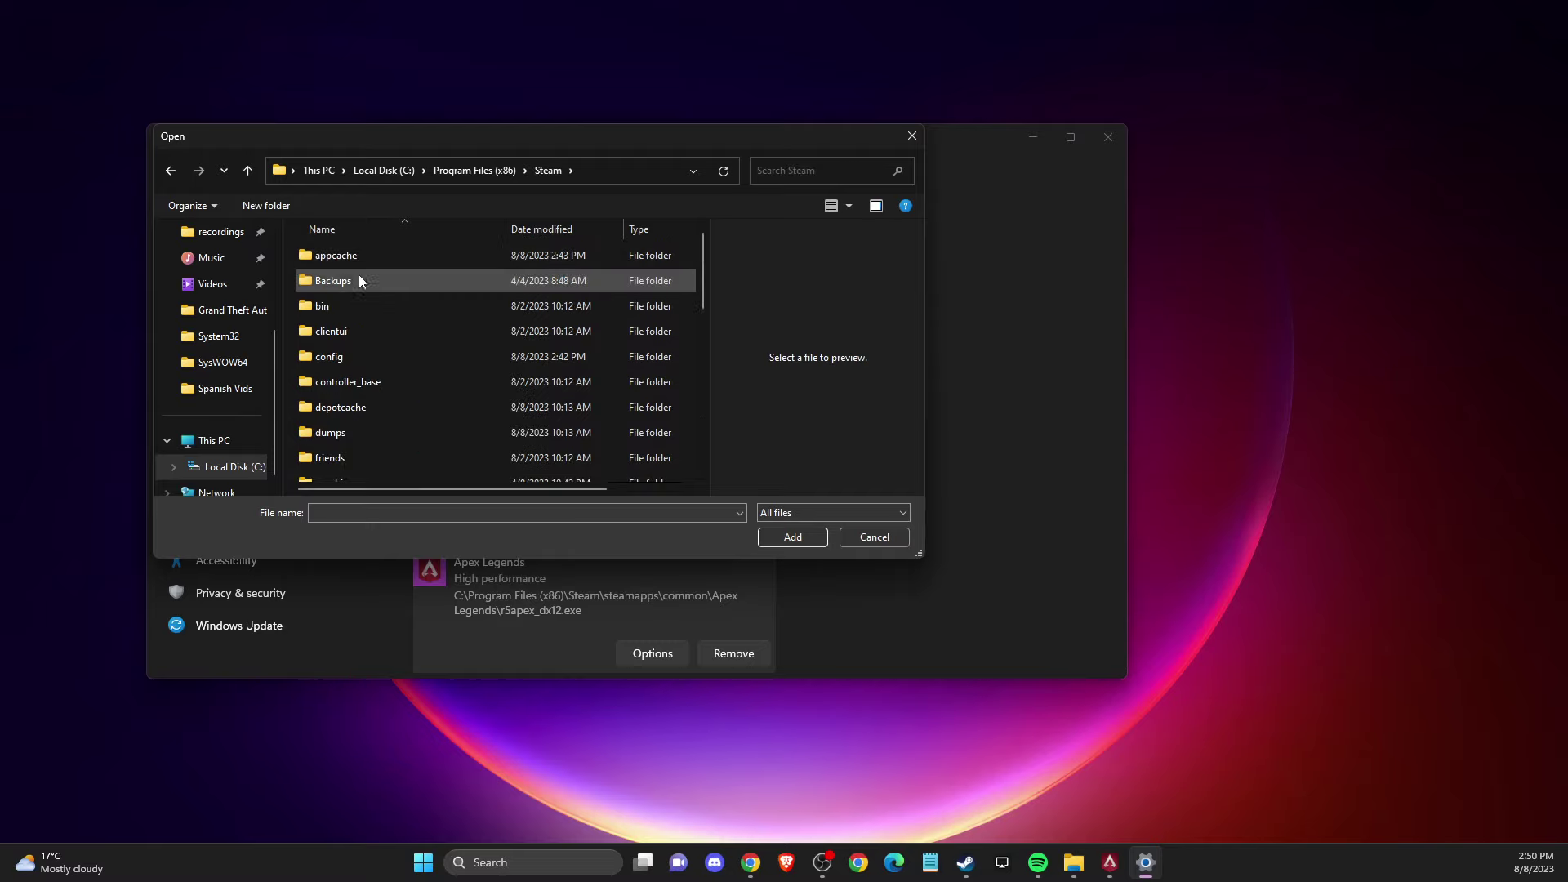
{"action": "scroll", "coordinate": [351, 392], "scroll_direction": "down", "scroll_amount": 5}
{"action": "double_click", "coordinate": [356, 305]}
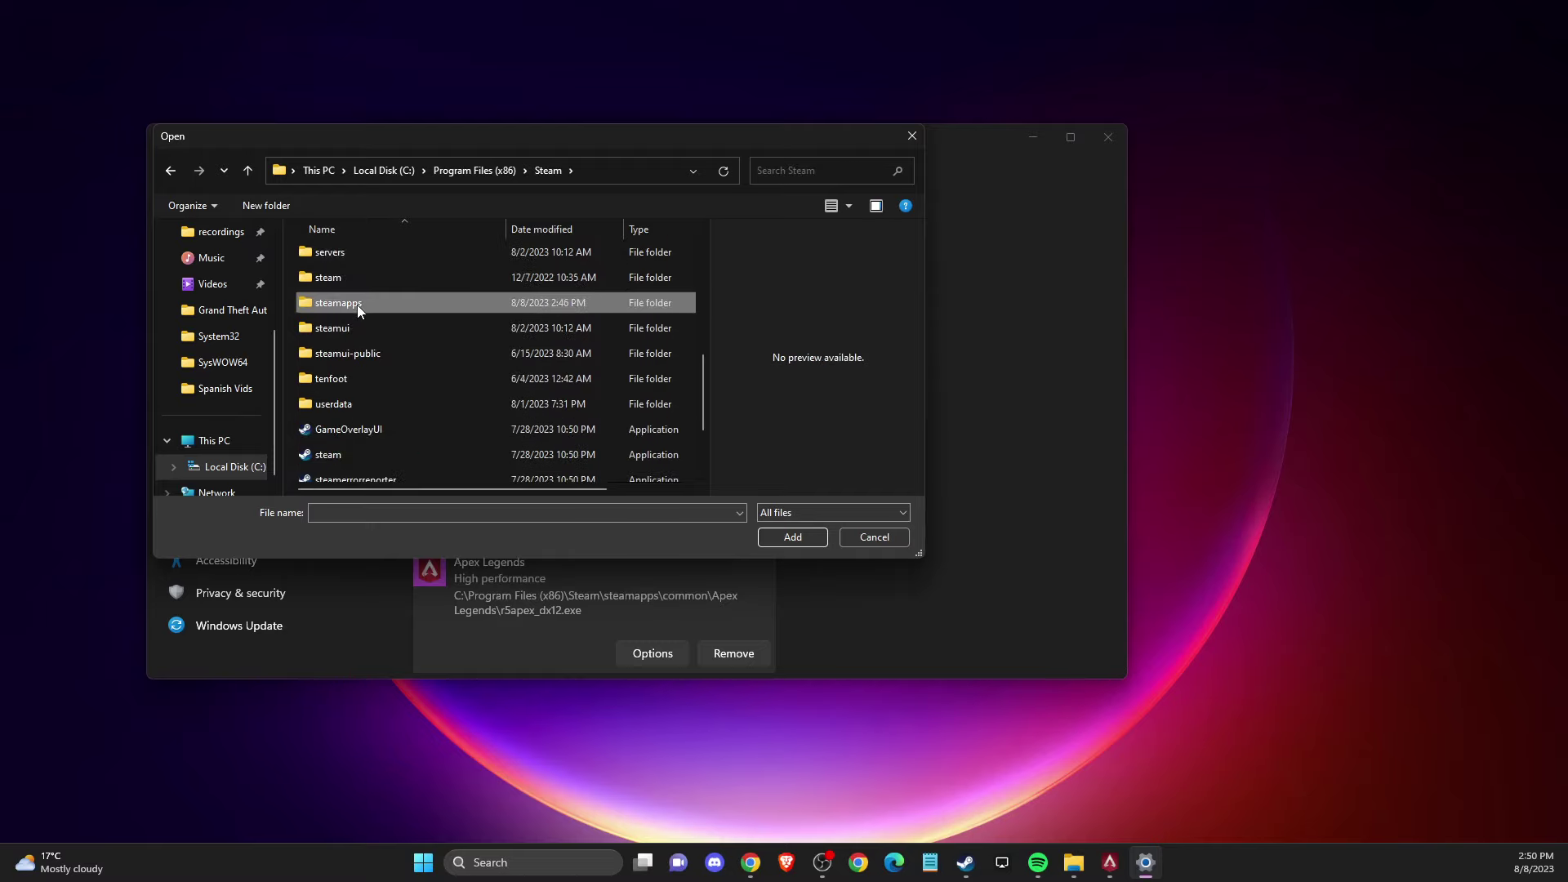
{"action": "double_click", "coordinate": [361, 258]}
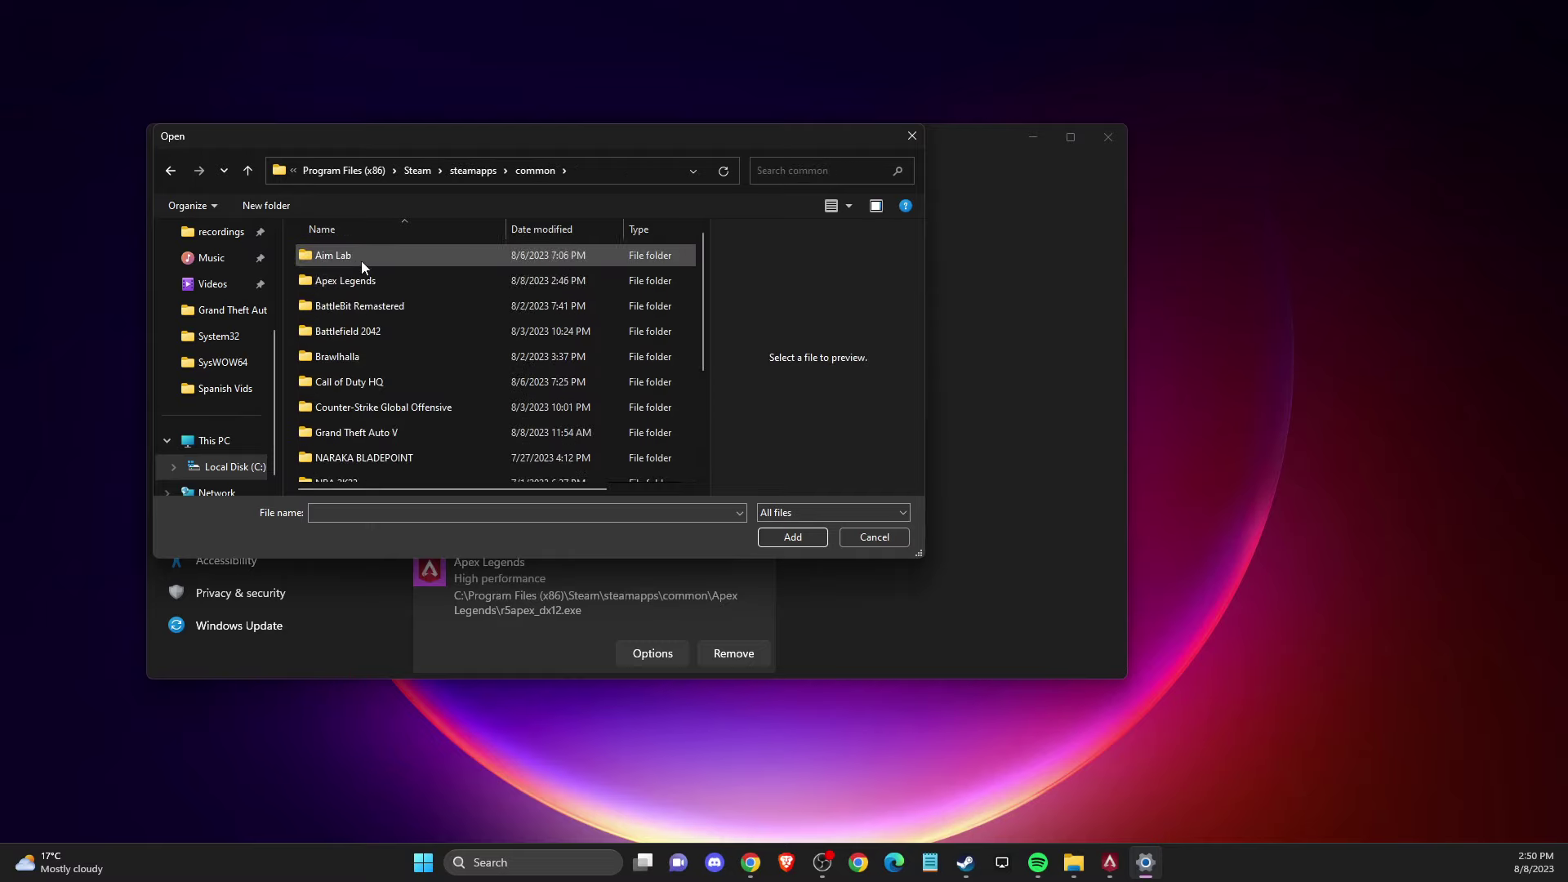
{"action": "double_click", "coordinate": [362, 280]}
{"action": "scroll", "coordinate": [368, 294], "scroll_direction": "down", "scroll_amount": 2}
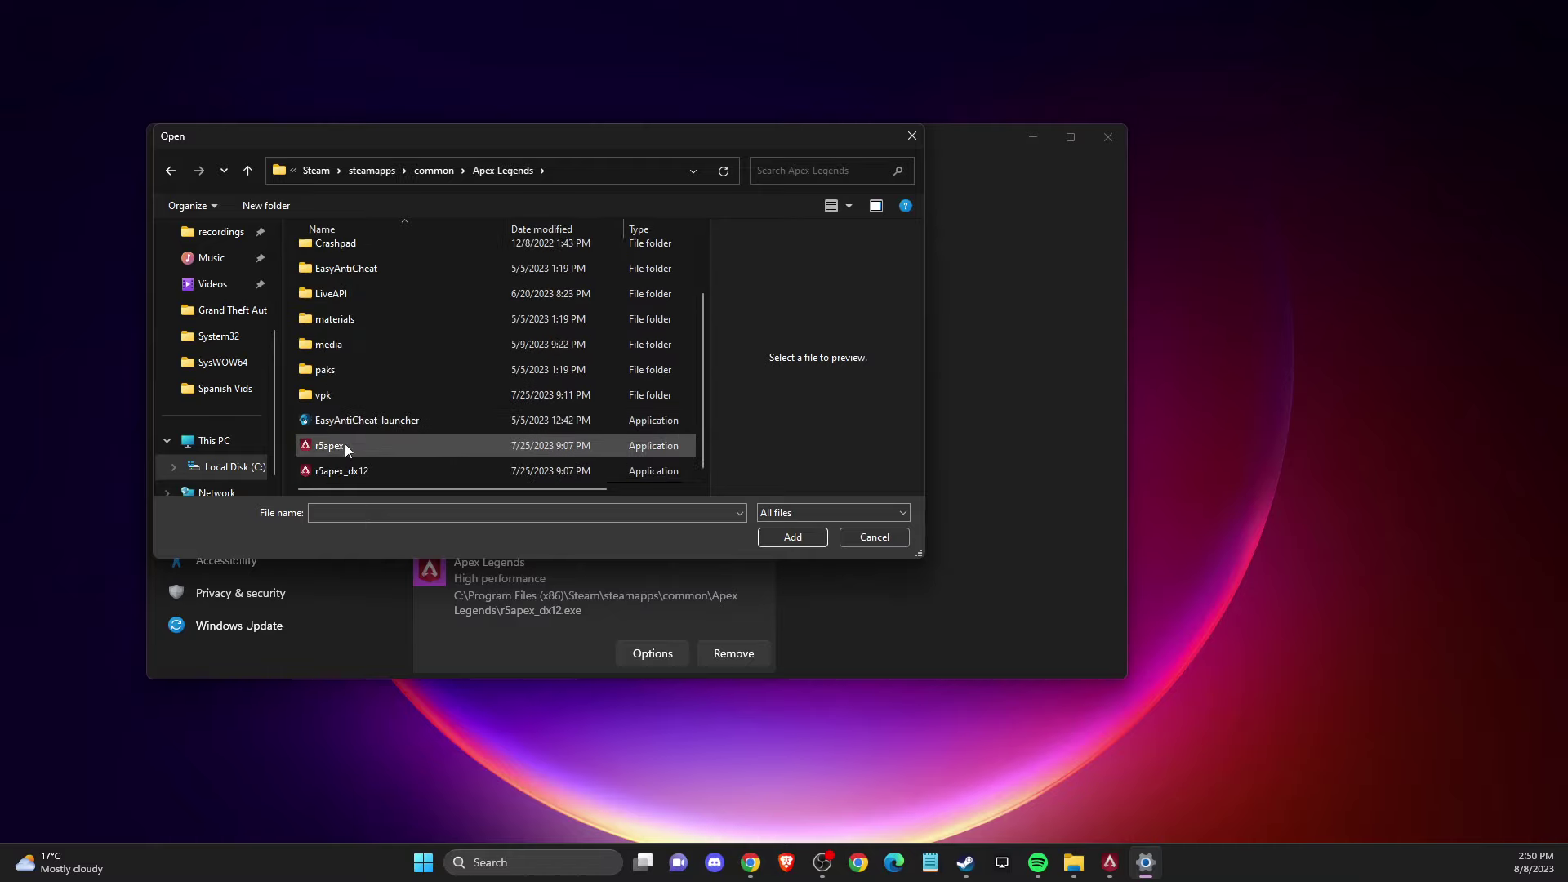
{"action": "left_click", "coordinate": [872, 537]}
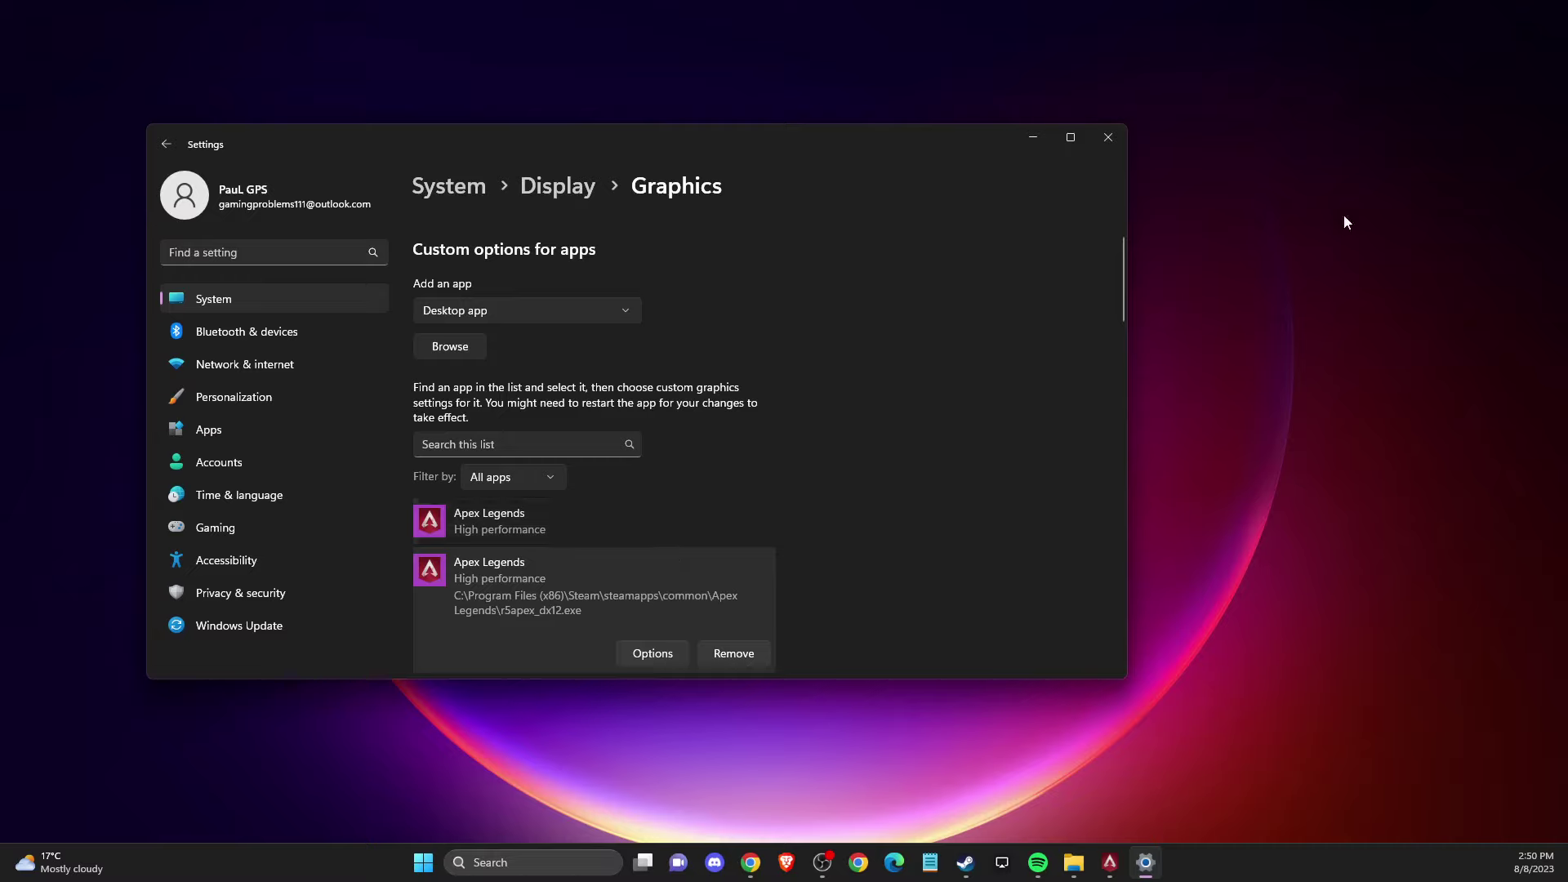
Close Settings, open Windows Defender Firewall's allowed apps list, and enable Change settings to edit it.
{"action": "left_click", "coordinate": [1109, 139]}
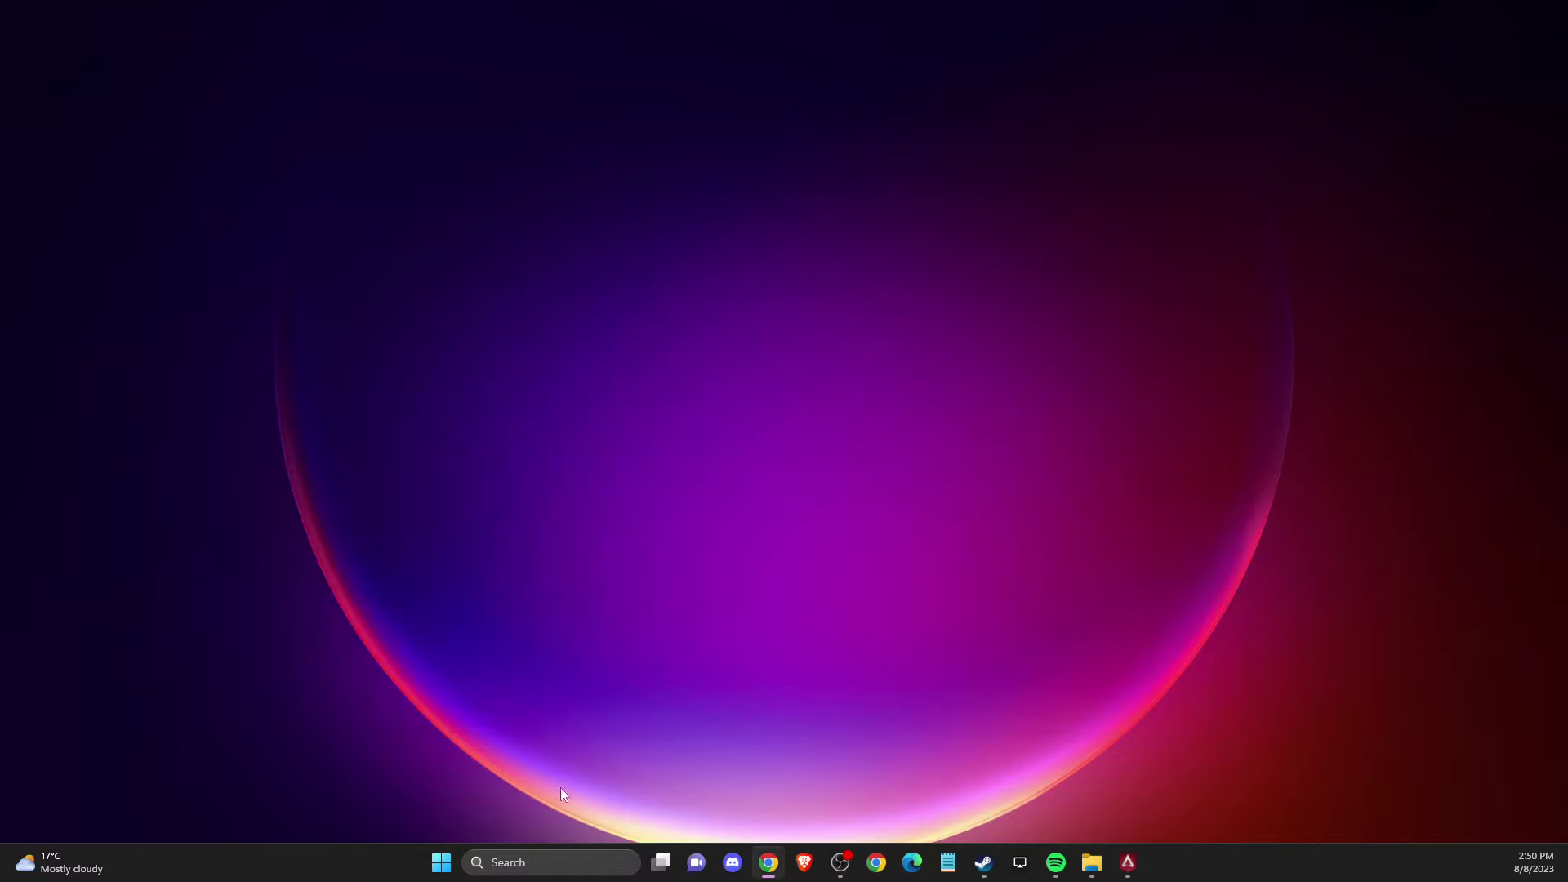
{"action": "left_click", "coordinate": [529, 862]}
{"action": "type", "text": "wind"}
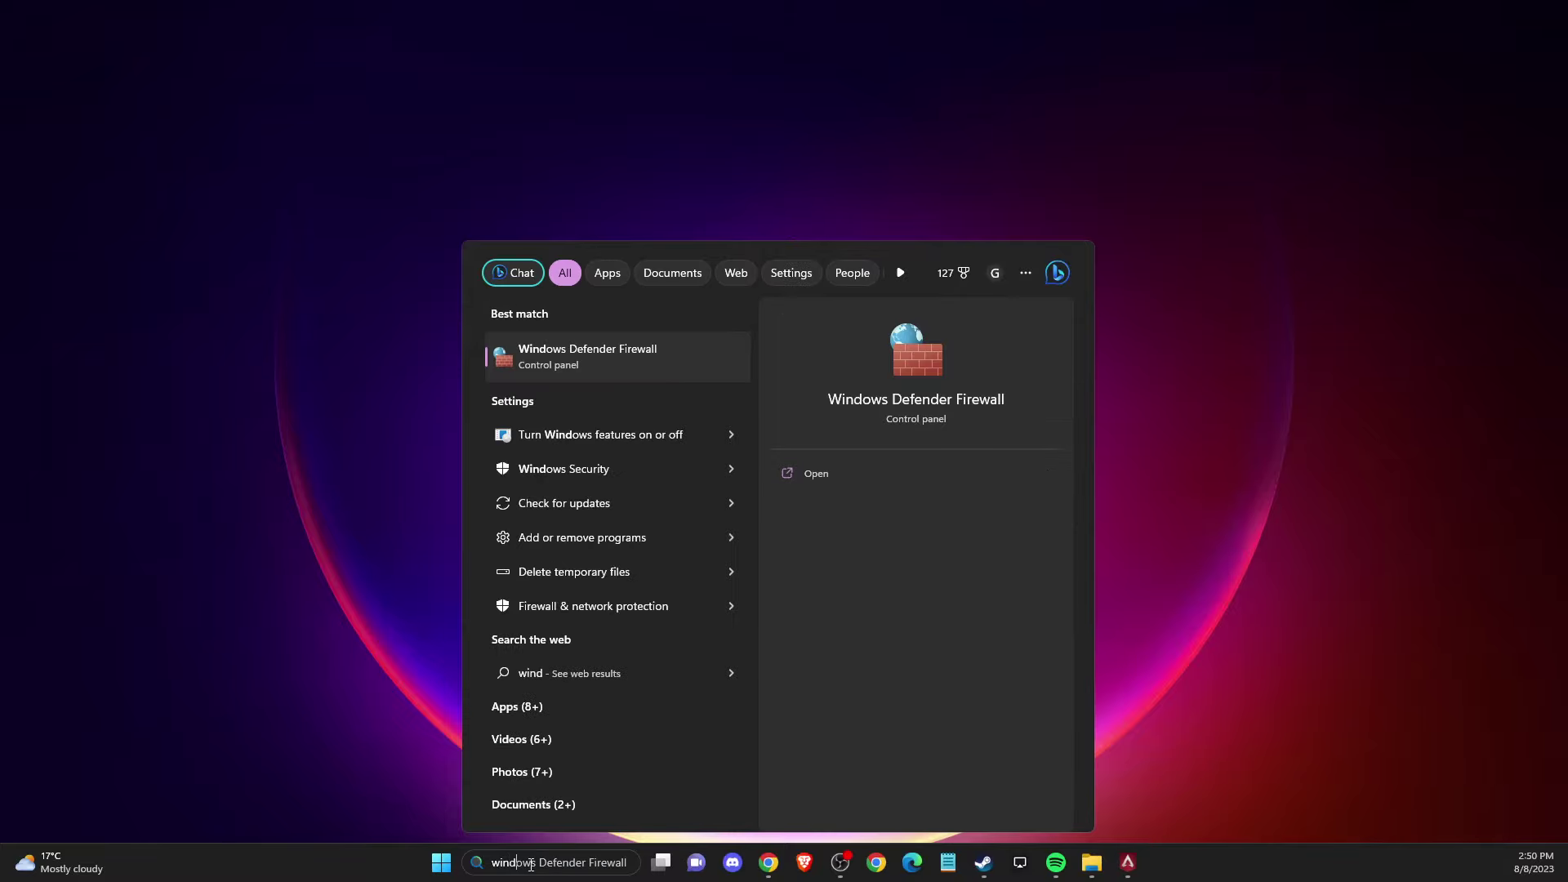
{"action": "left_click", "coordinate": [576, 356]}
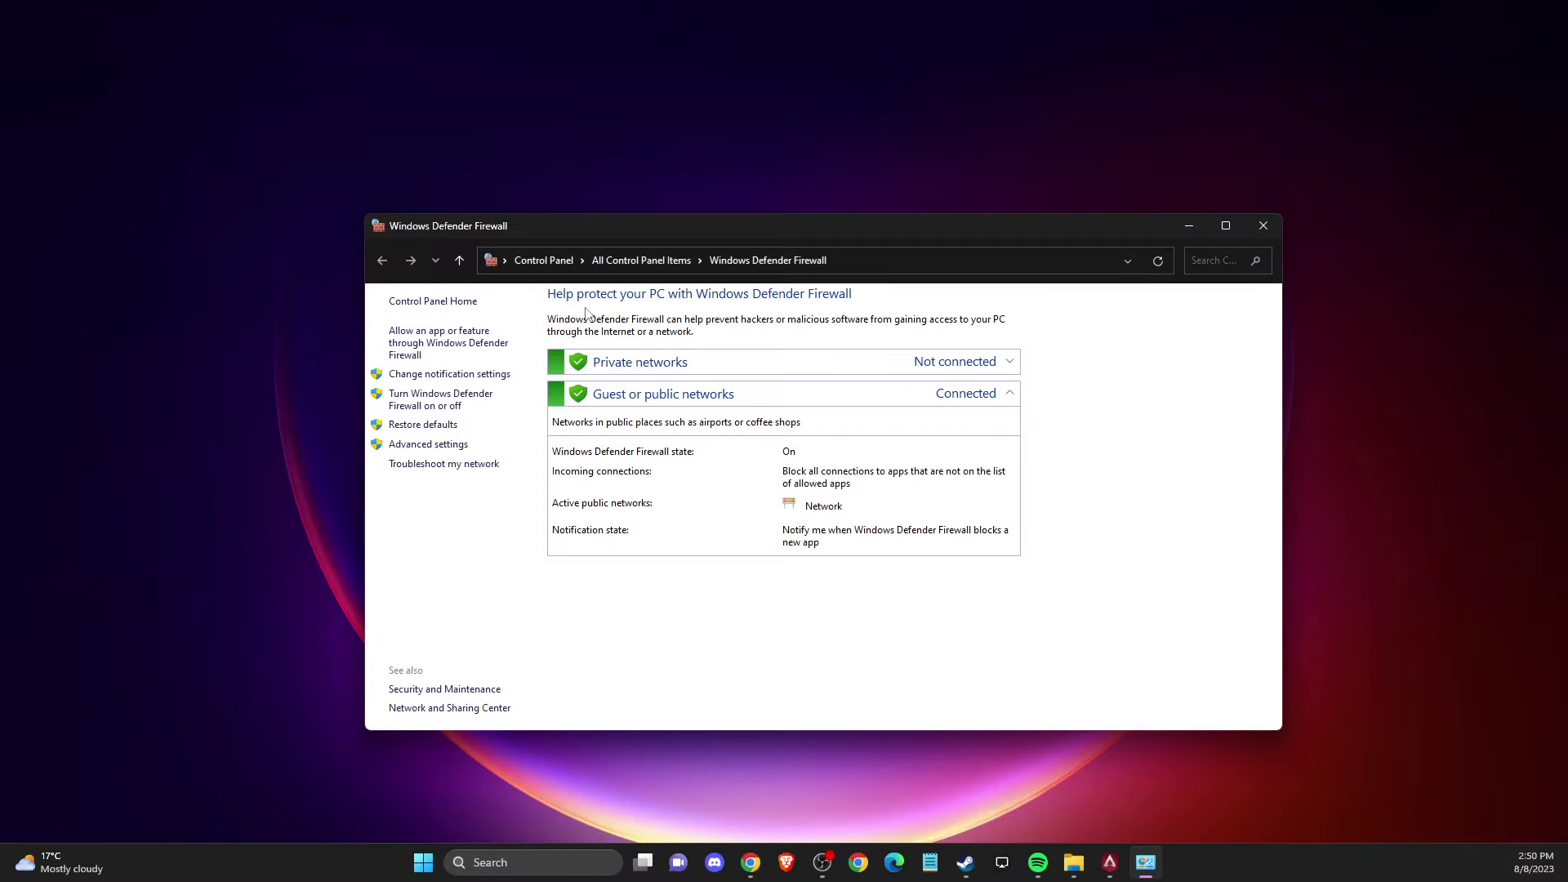
{"action": "left_click", "coordinate": [433, 342]}
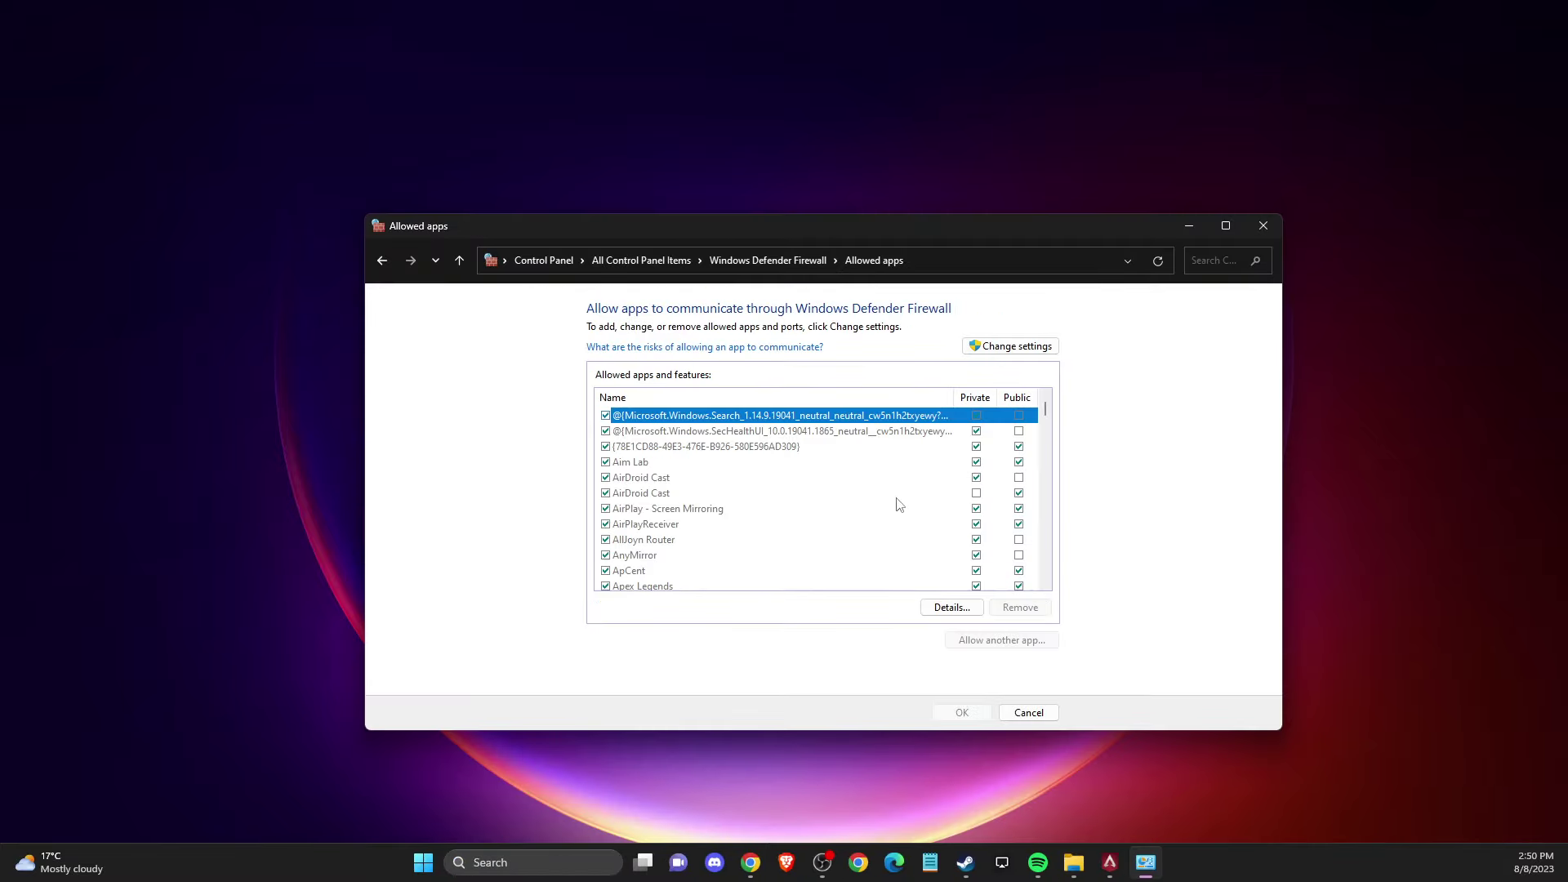
{"action": "left_click", "coordinate": [1013, 347]}
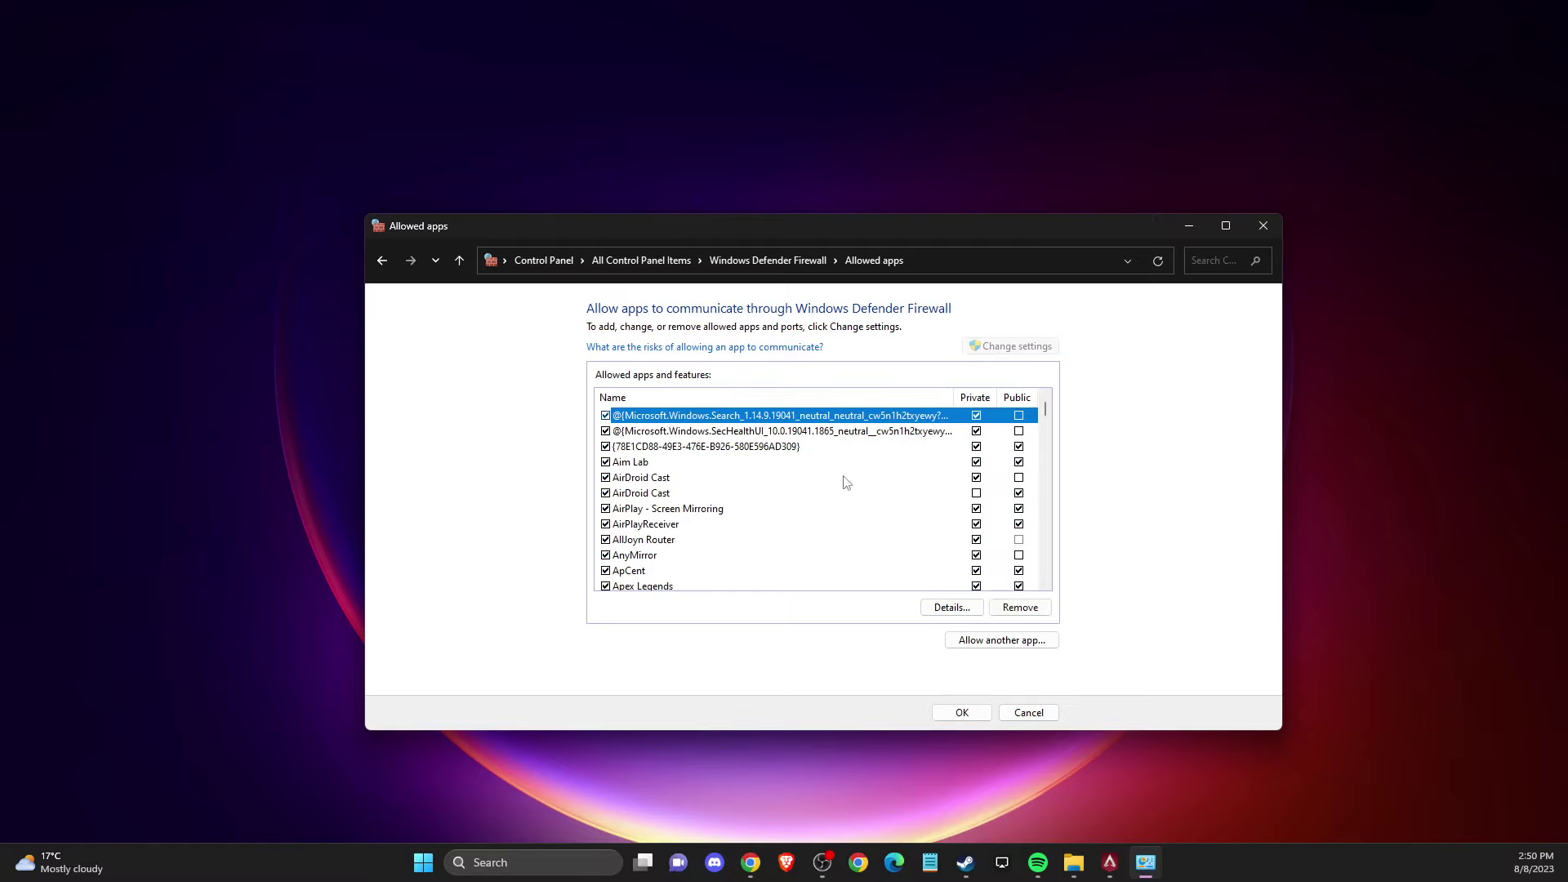
{"action": "key", "text": "Down"}
{"action": "key", "text": "Down"}
{"action": "key", "text": "Down"}
{"action": "key", "text": "Down"}
{"action": "key", "text": "Down"}
{"action": "key", "text": "Down"}
{"action": "key", "text": "Down"}
{"action": "key", "text": "Down"}
{"action": "key", "text": "Down"}
{"action": "key", "text": "Down"}
{"action": "key", "text": "Down"}
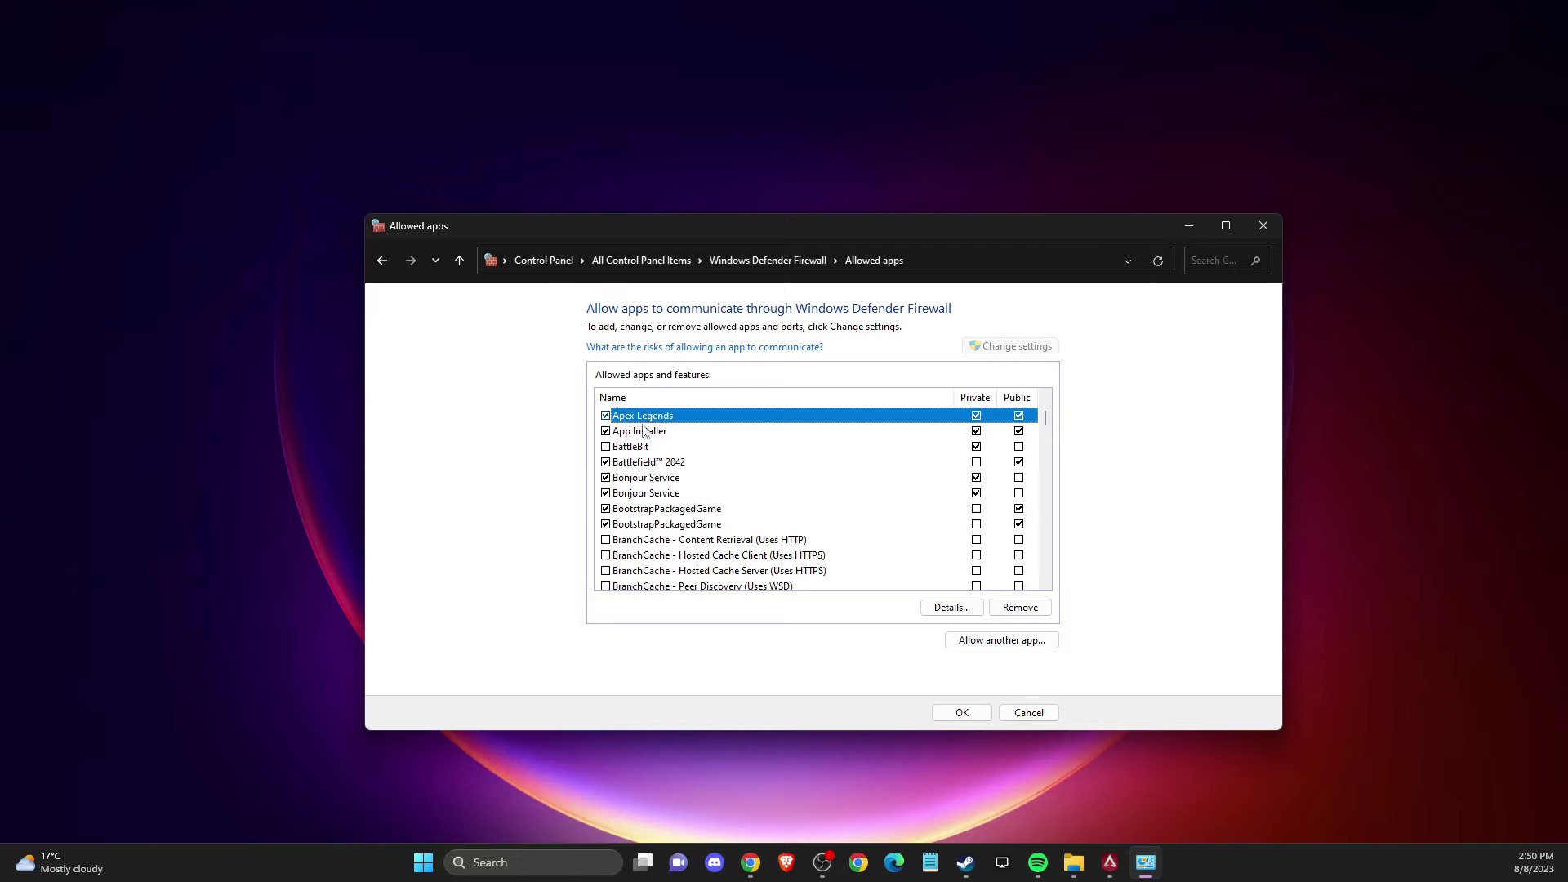
Start allowing another app and browse to C:\Program Files (x86)\Steam.
{"action": "left_click", "coordinate": [1007, 640]}
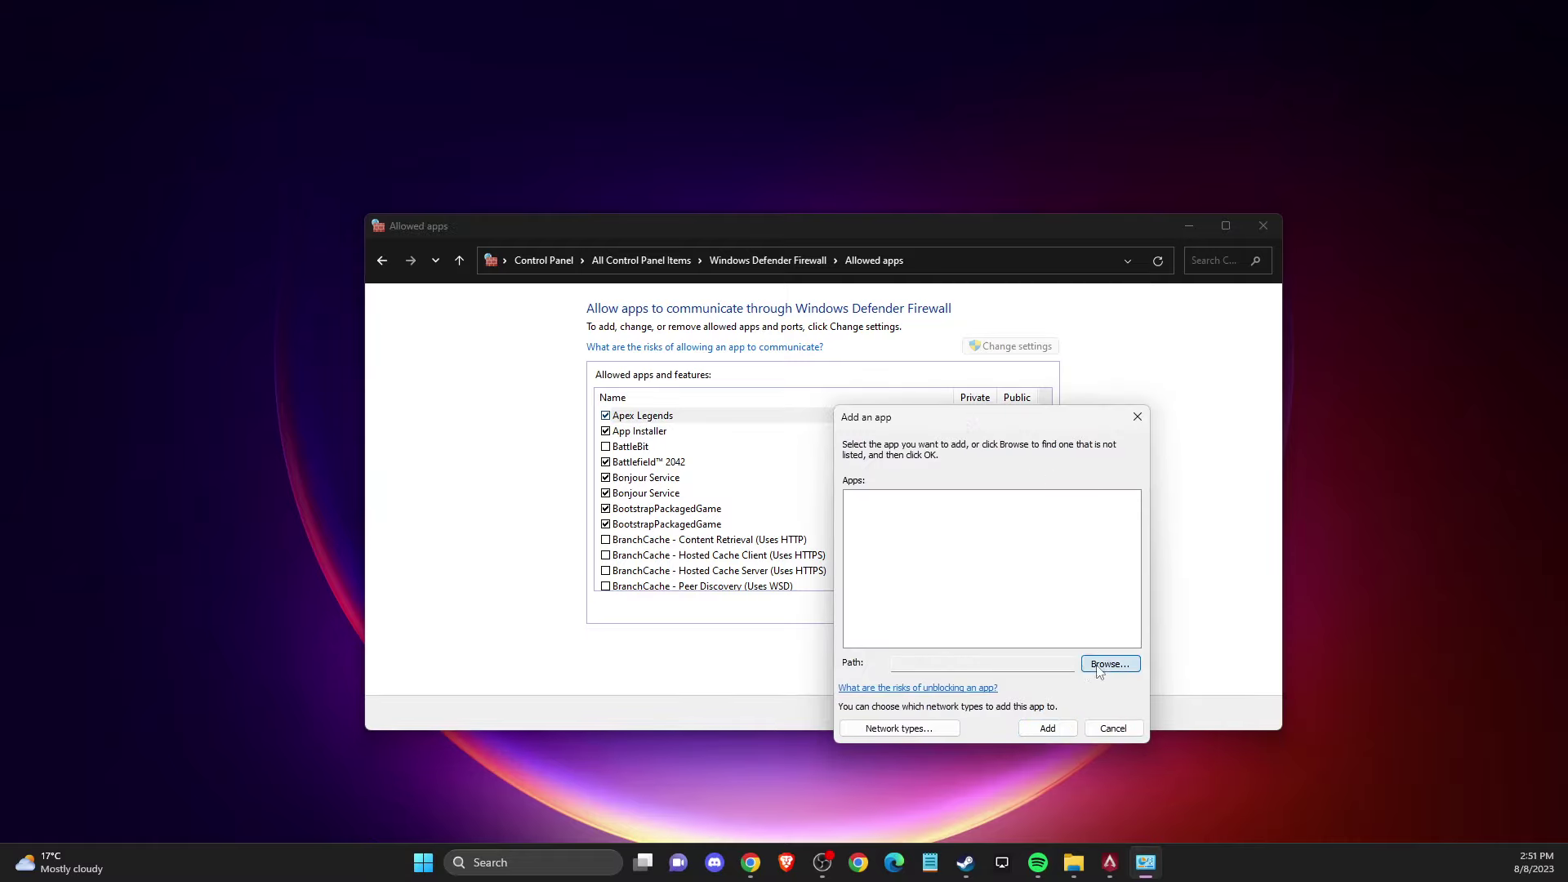
{"action": "left_click", "coordinate": [1108, 666]}
{"action": "left_click_drag", "start_coordinate": [1062, 414], "coordinate": [651, 321]}
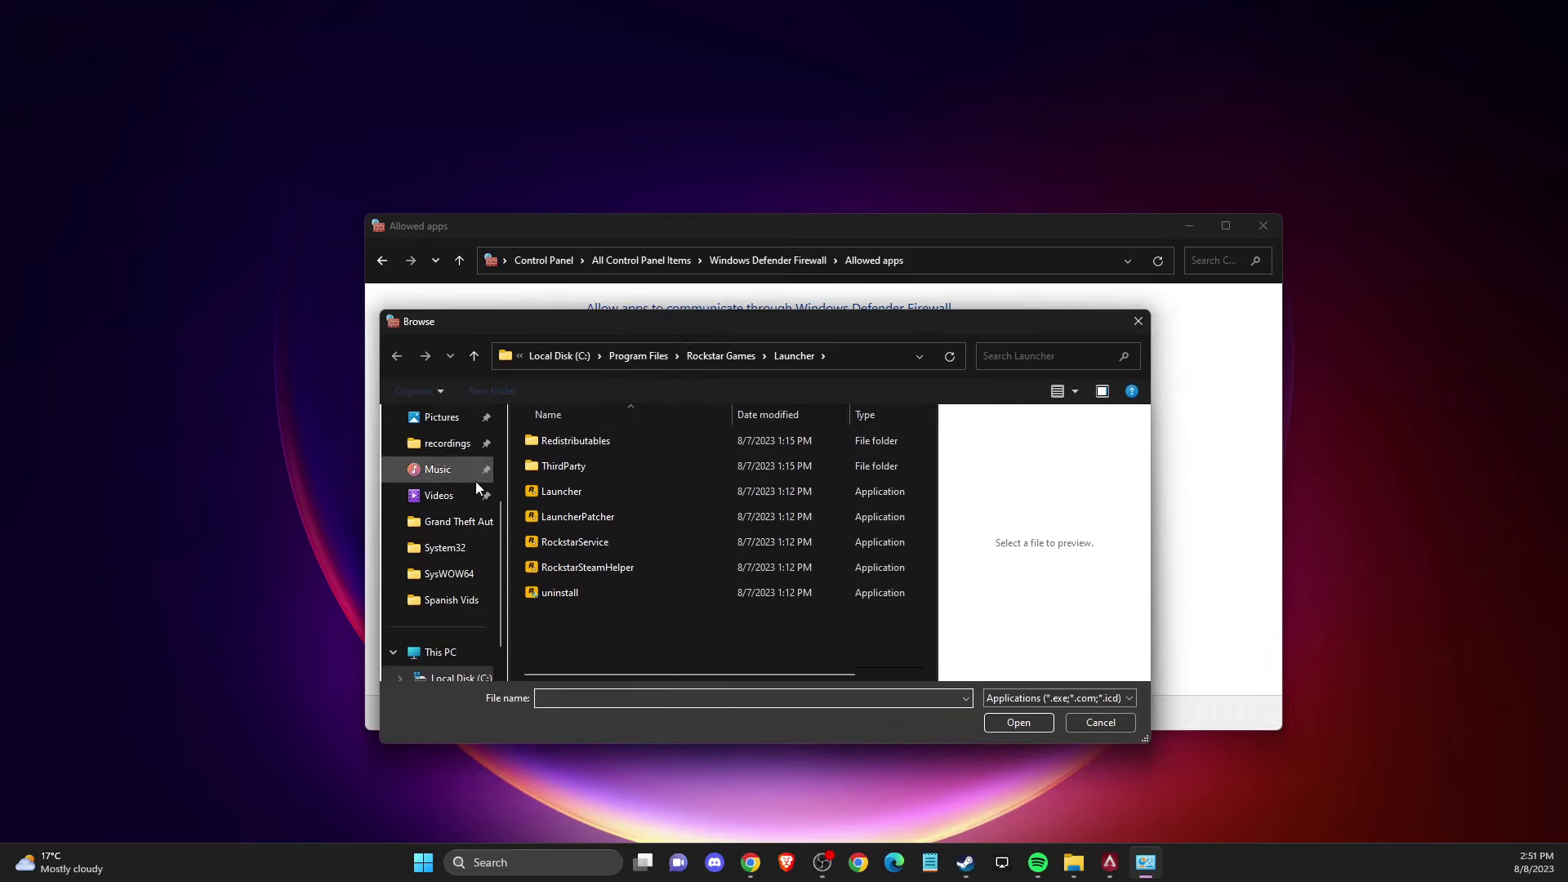
{"action": "left_click", "coordinate": [458, 626]}
{"action": "double_click", "coordinate": [585, 541]}
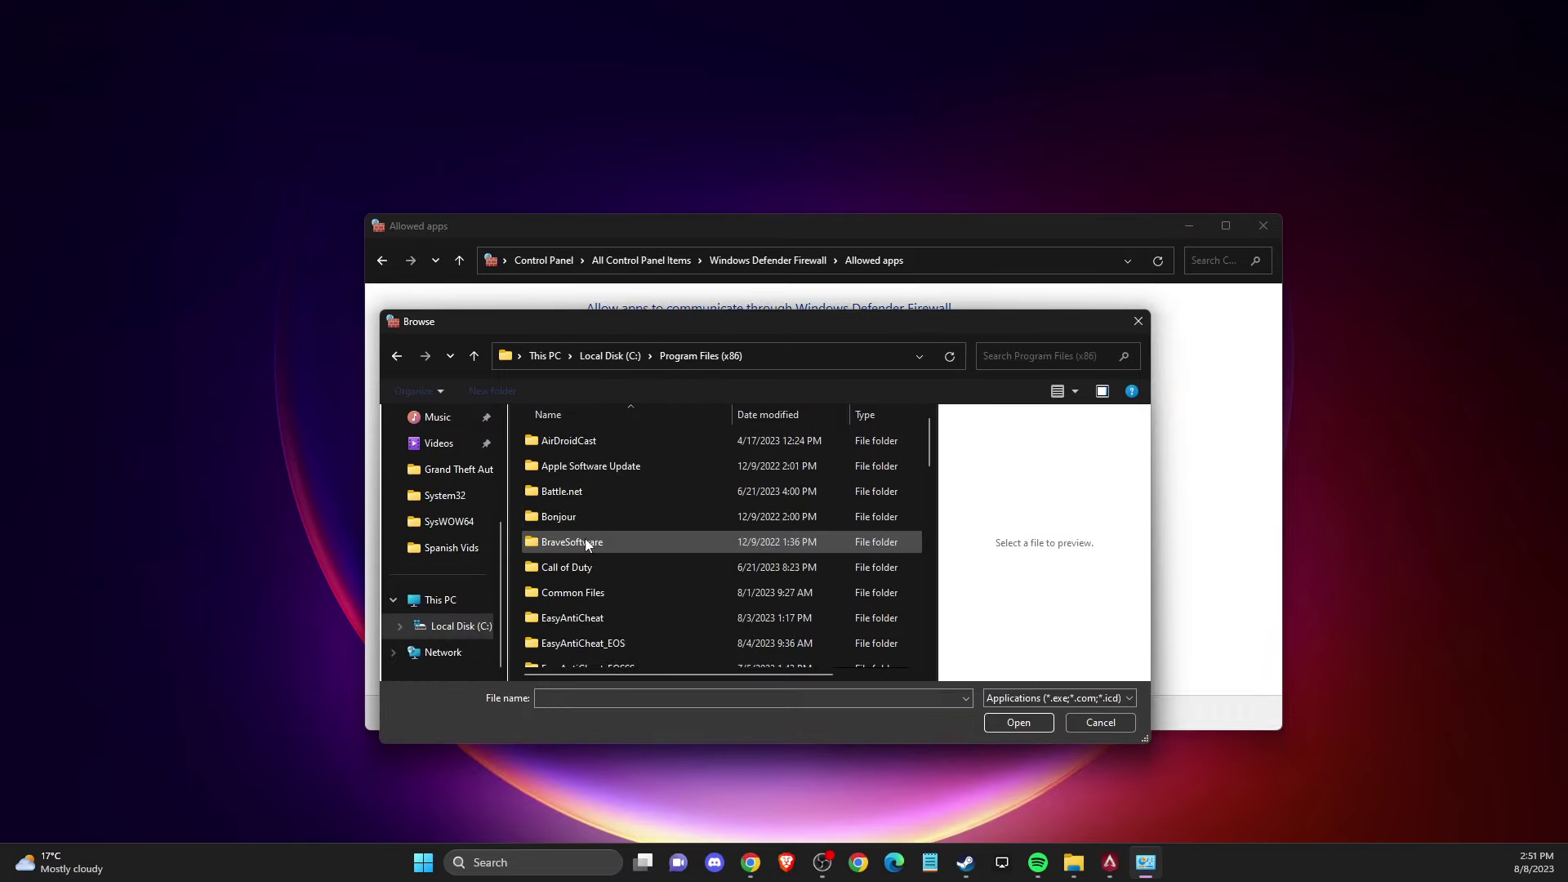
{"action": "scroll", "coordinate": [630, 490], "scroll_direction": "down", "scroll_amount": 3}
{"action": "scroll", "coordinate": [613, 506], "scroll_direction": "up", "scroll_amount": 3}
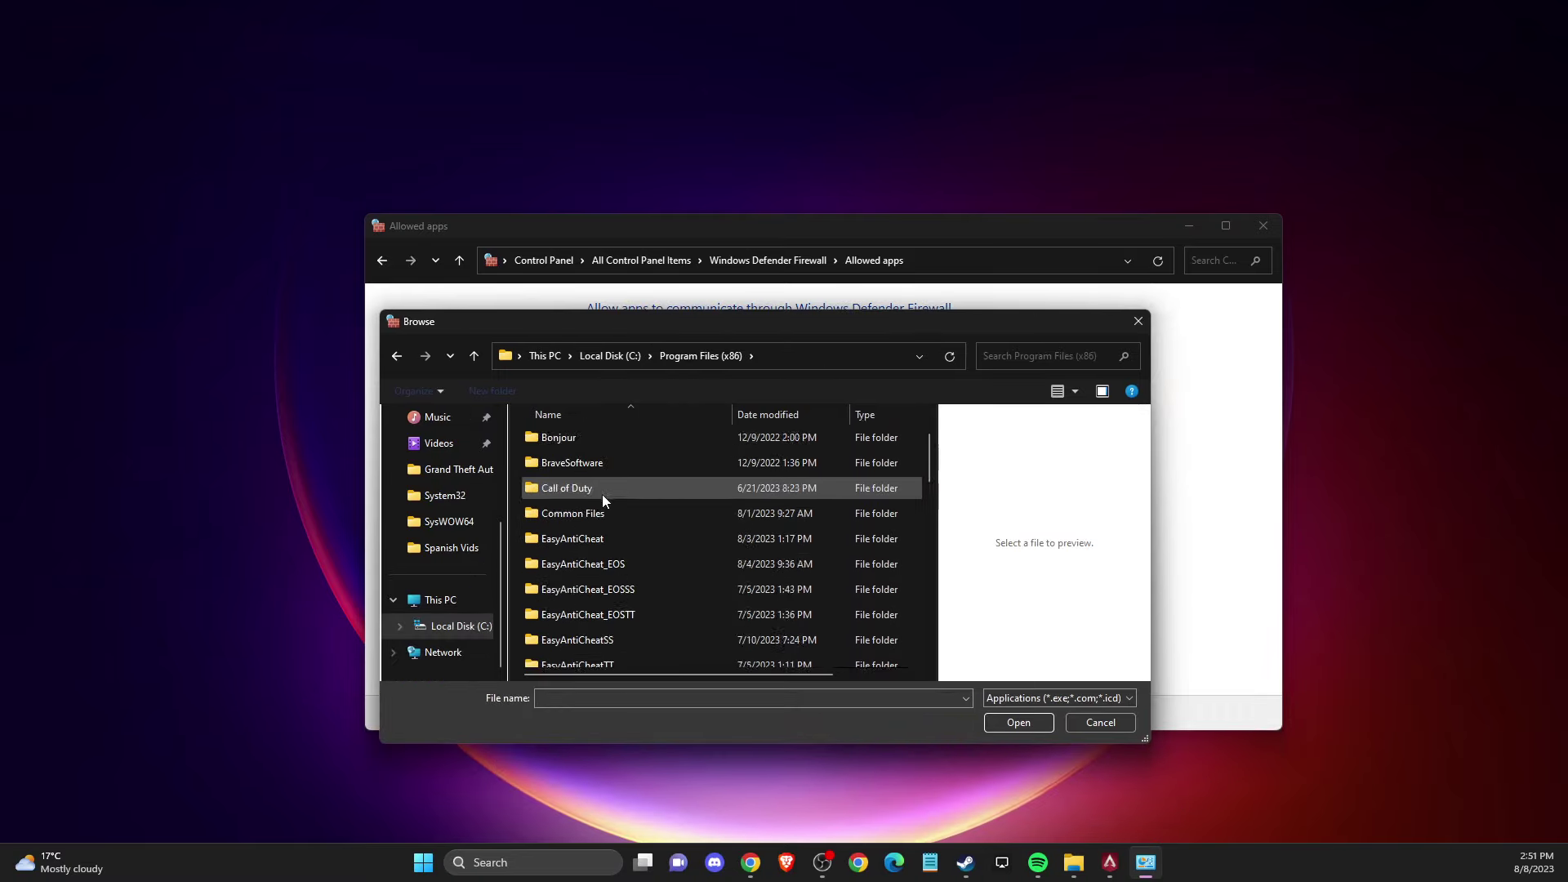
{"action": "type", "text": "steam"}
{"action": "double_click", "coordinate": [561, 441]}
Pick steamapps\common\Apex Legends\r5apex, add it to the allowed apps, and close the window.
{"action": "type", "text": "steam"}
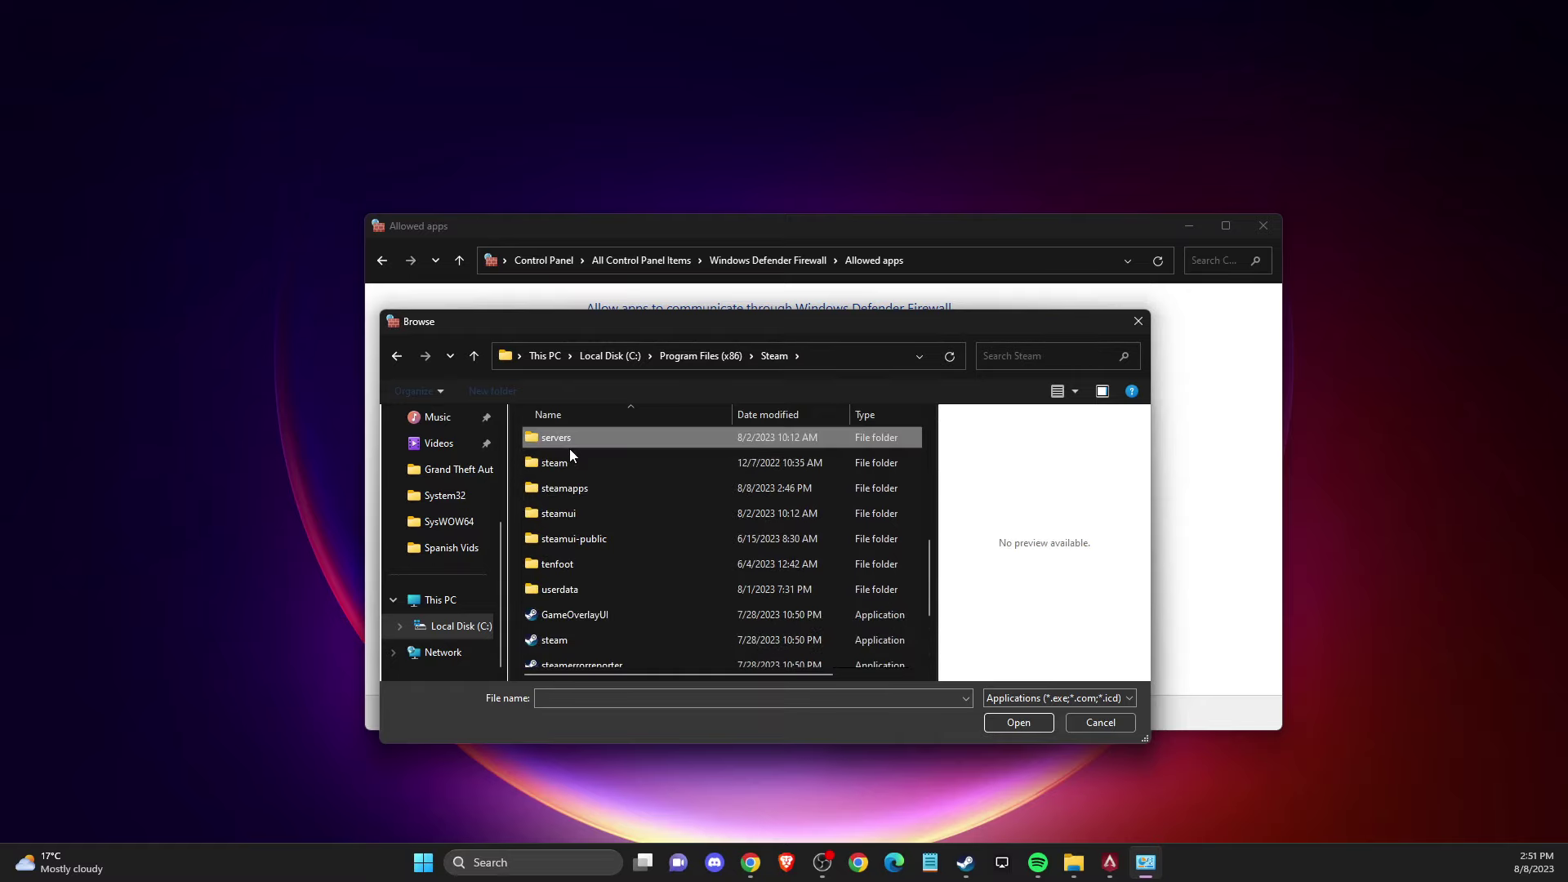
{"action": "double_click", "coordinate": [570, 487]}
{"action": "double_click", "coordinate": [575, 445]}
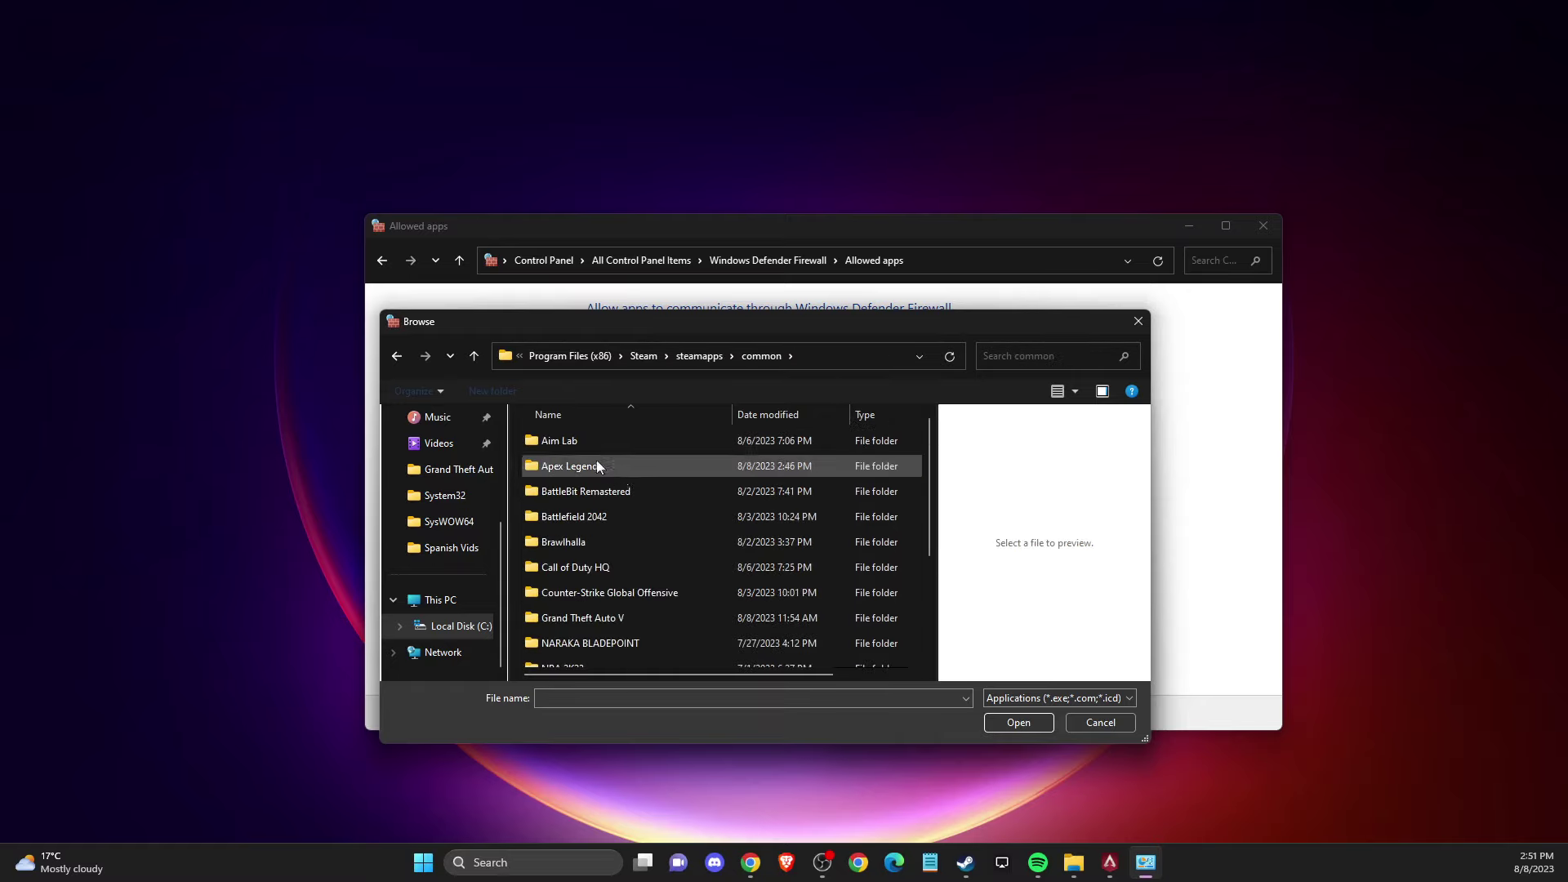
{"action": "scroll", "coordinate": [590, 527], "scroll_direction": "down", "scroll_amount": 2}
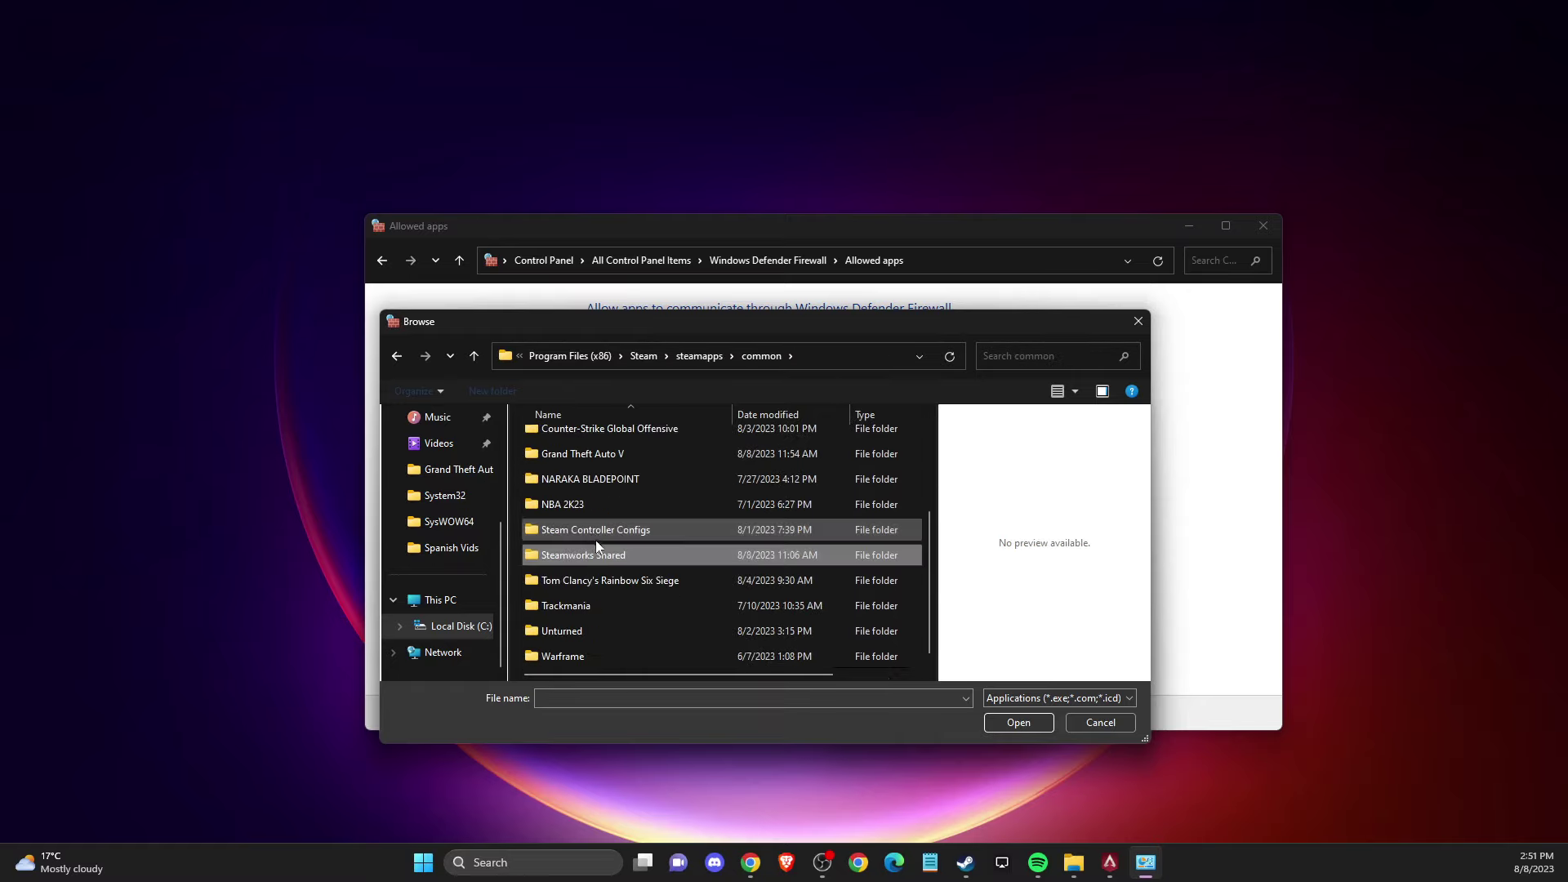
{"action": "scroll", "coordinate": [578, 507], "scroll_direction": "up", "scroll_amount": 2}
{"action": "double_click", "coordinate": [575, 446]}
{"action": "scroll", "coordinate": [631, 545], "scroll_direction": "down", "scroll_amount": 1}
{"action": "left_click", "coordinate": [580, 630]}
{"action": "left_click", "coordinate": [1013, 722]}
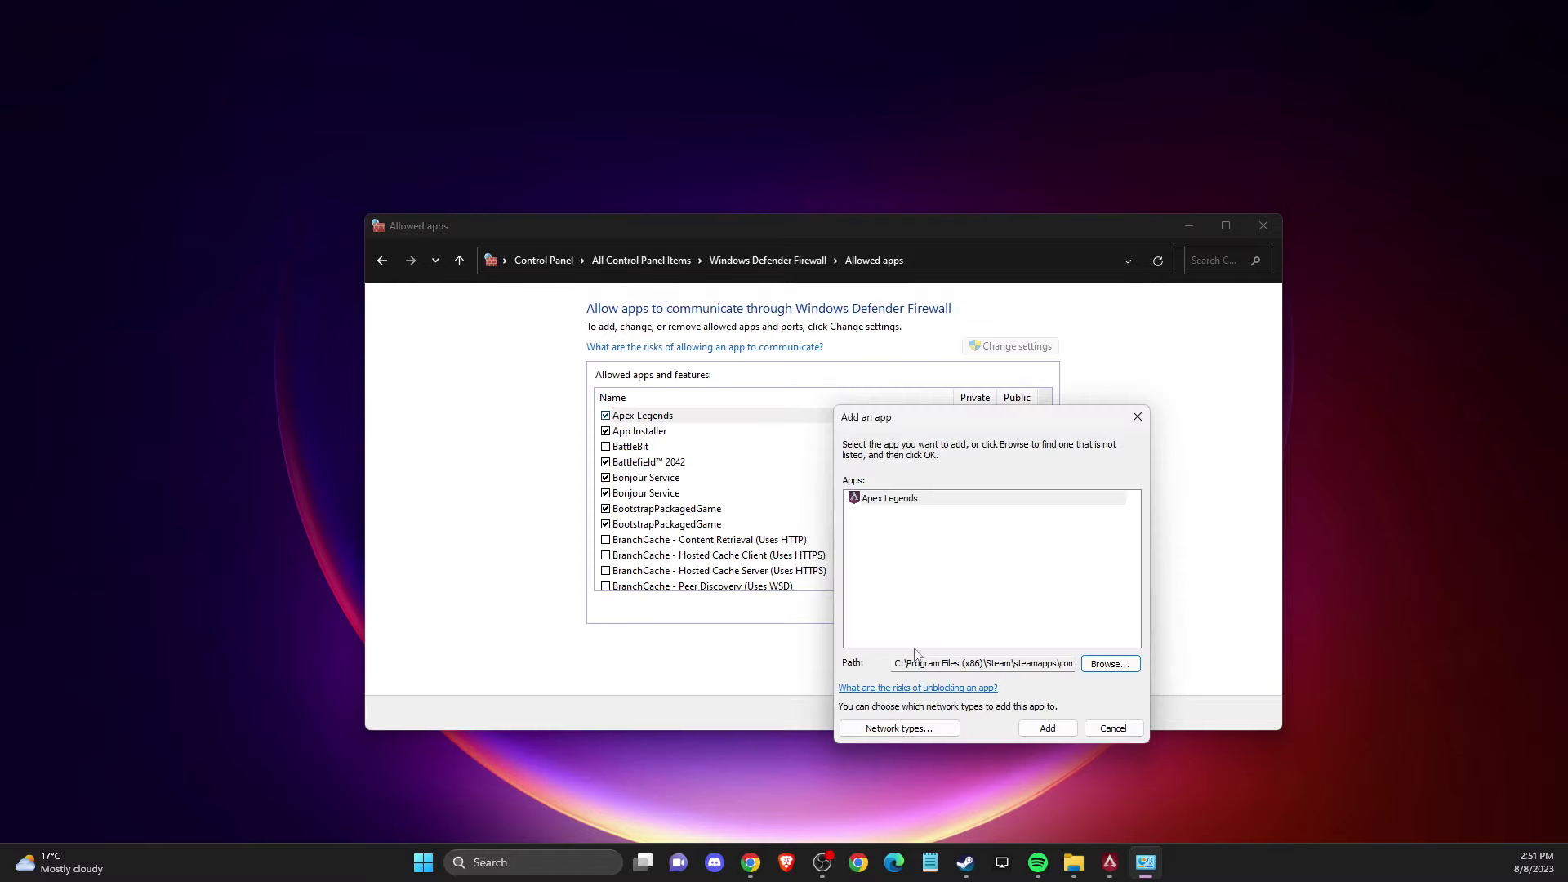
{"action": "left_click", "coordinate": [1048, 728]}
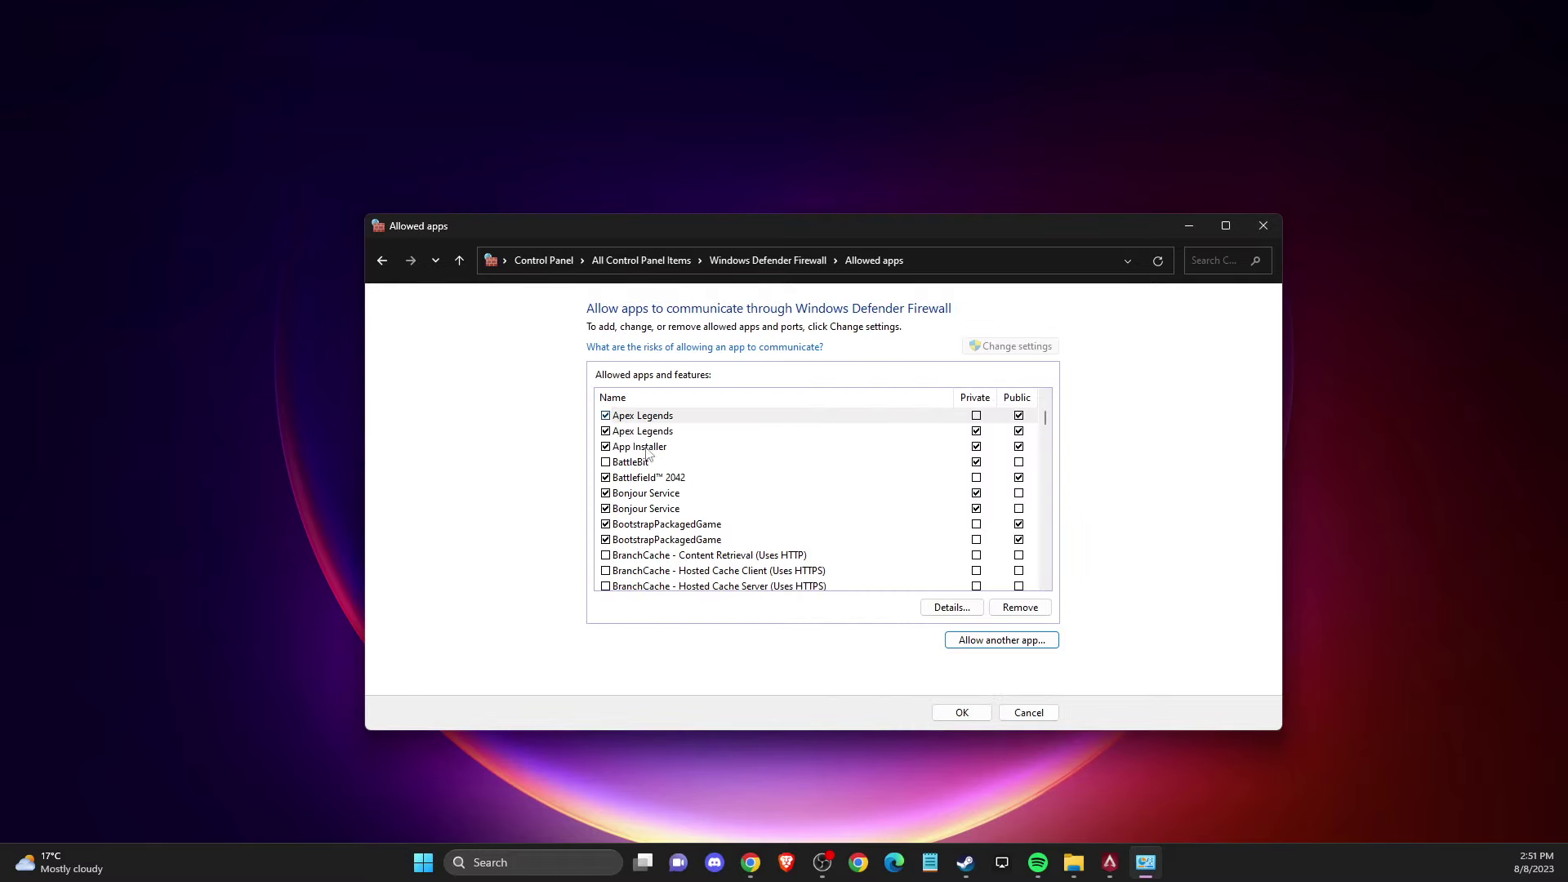
{"action": "left_click", "coordinate": [1264, 227]}
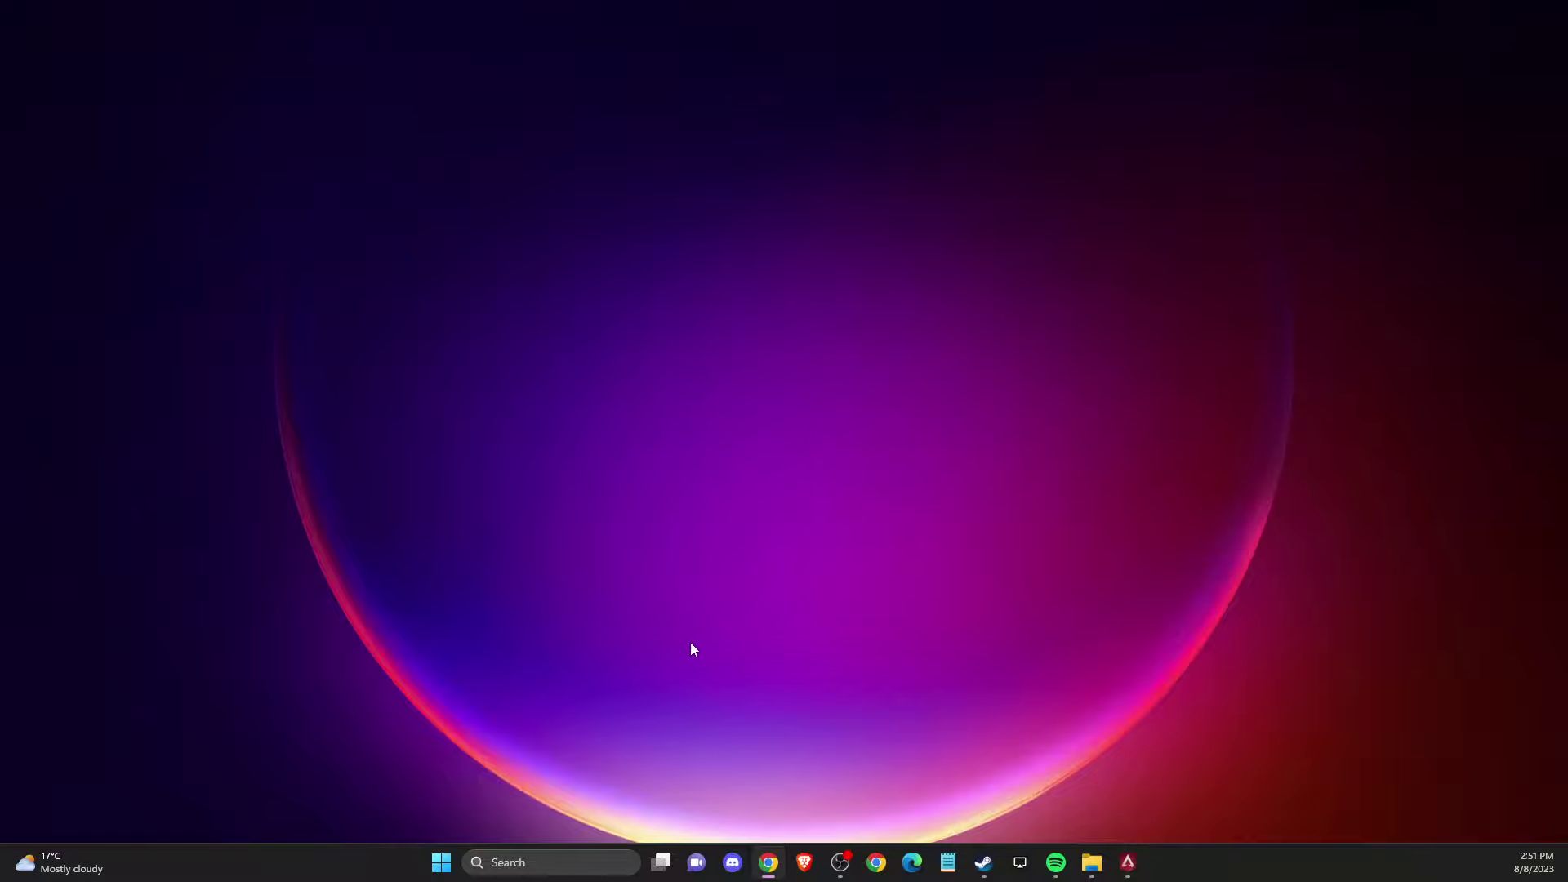
Open Virus & threat protection settings via a 'virus' search and go to Add or remove exclusions.
{"action": "left_click", "coordinate": [557, 862]}
{"action": "type", "text": "virus"}
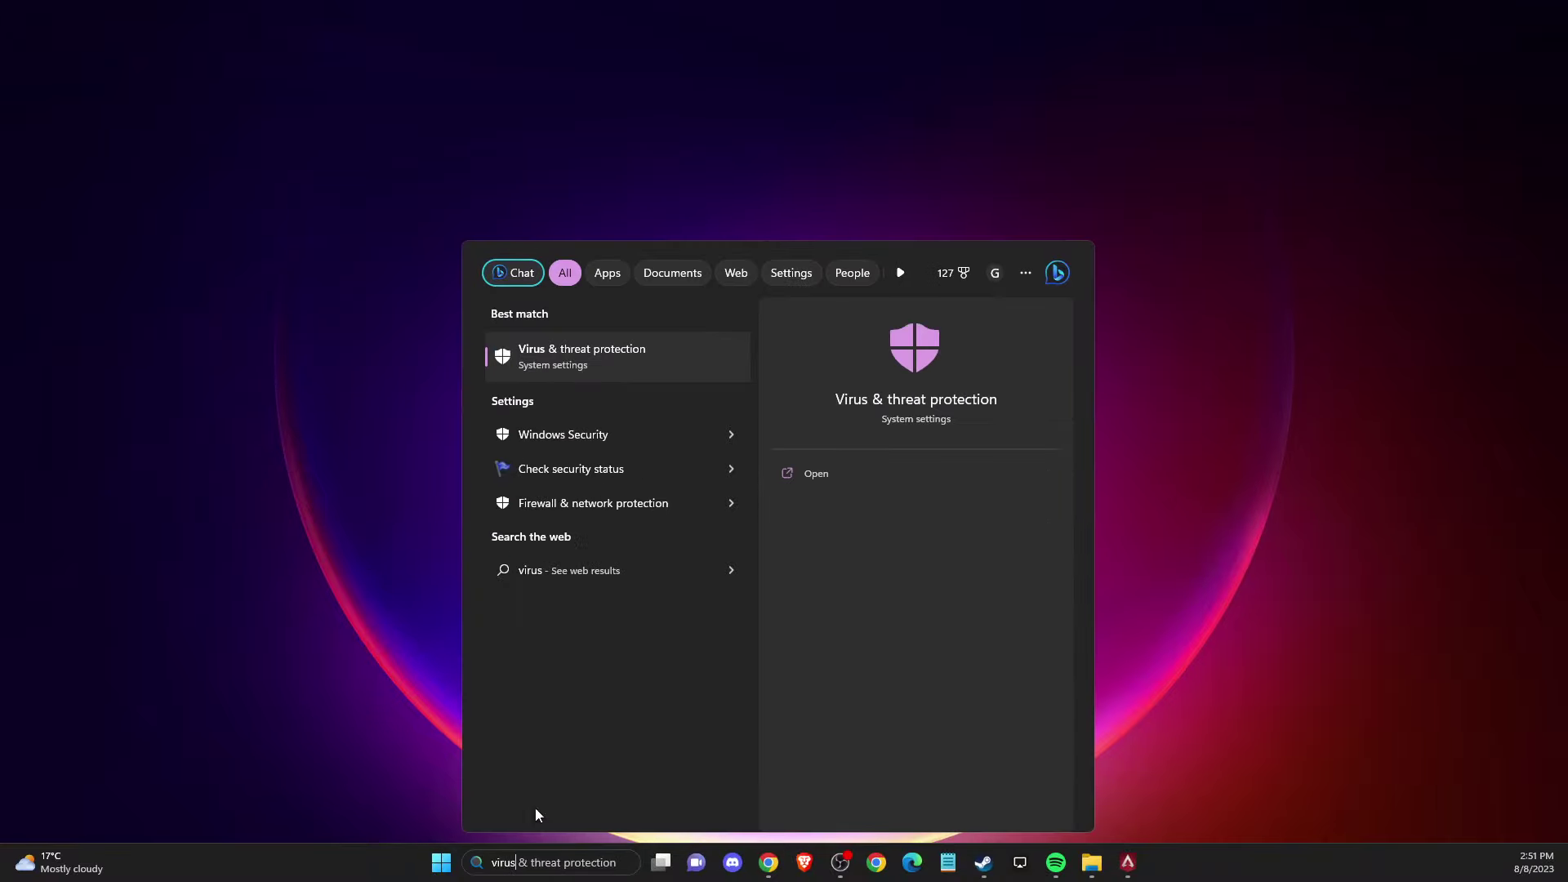
{"action": "left_click", "coordinate": [603, 363]}
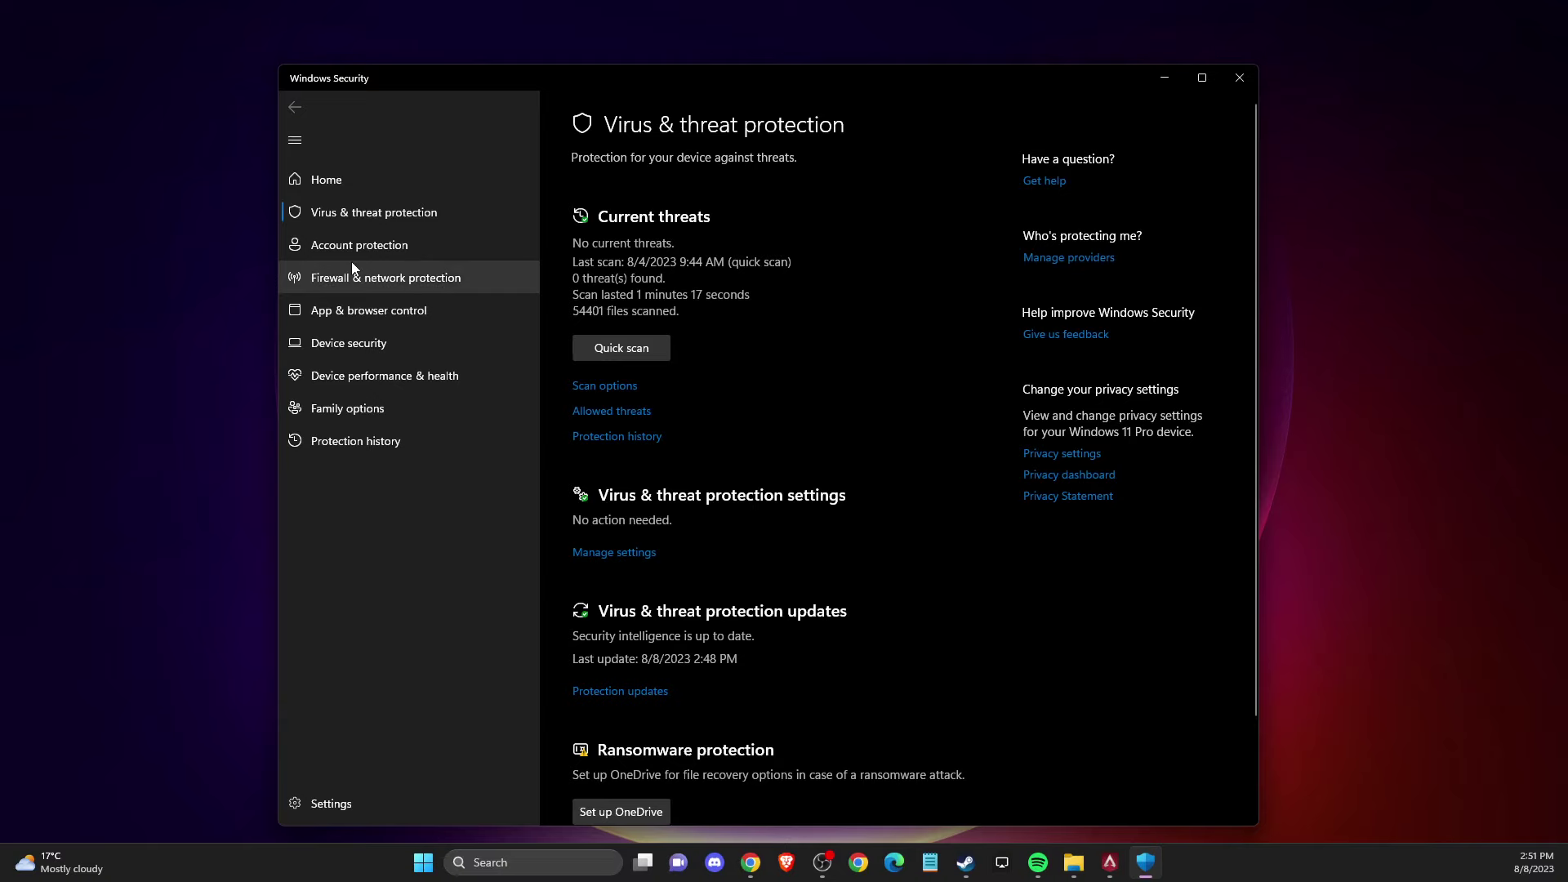
{"action": "left_click", "coordinate": [626, 557]}
{"action": "scroll", "coordinate": [594, 417], "scroll_direction": "down", "scroll_amount": 4}
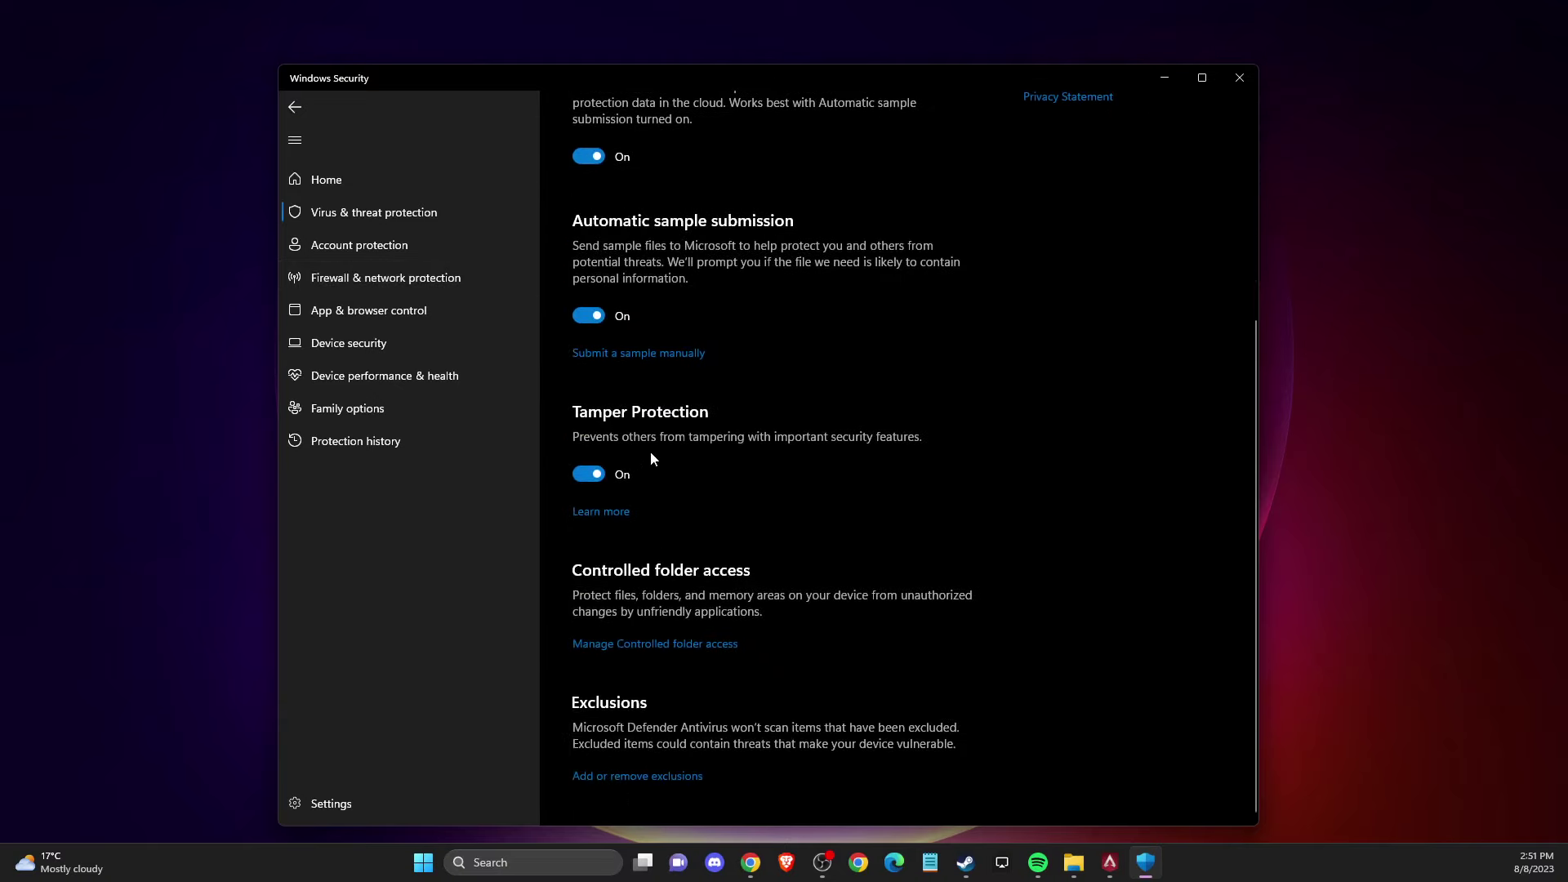
{"action": "left_click", "coordinate": [620, 777]}
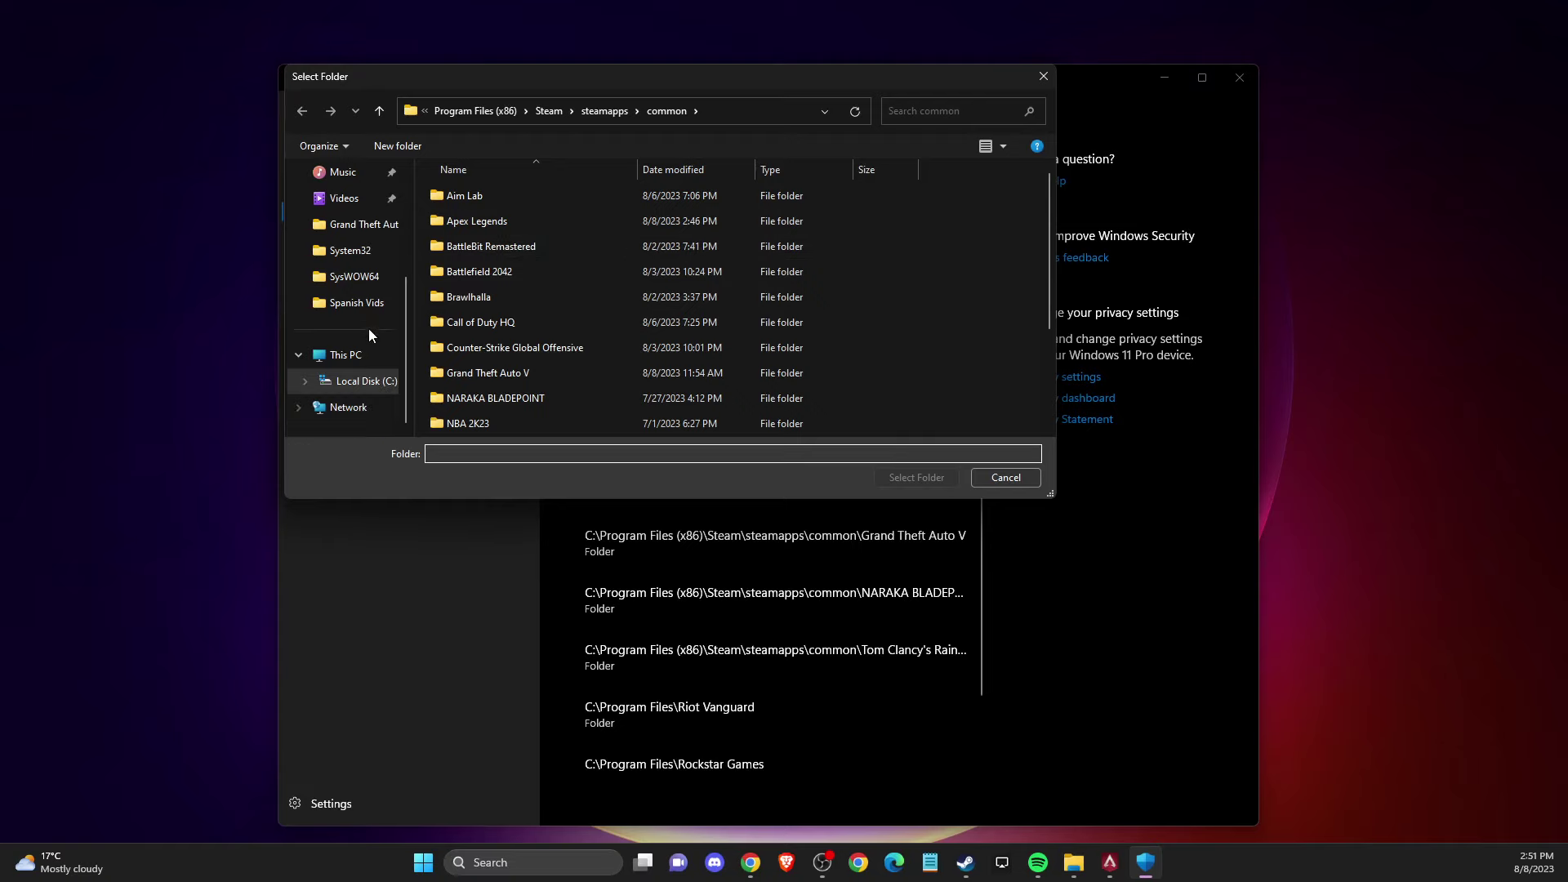
Browse the folder picker through Program Files (x86)\Steam\steamapps\common into Apex Legends.
{"action": "left_click", "coordinate": [365, 380]}
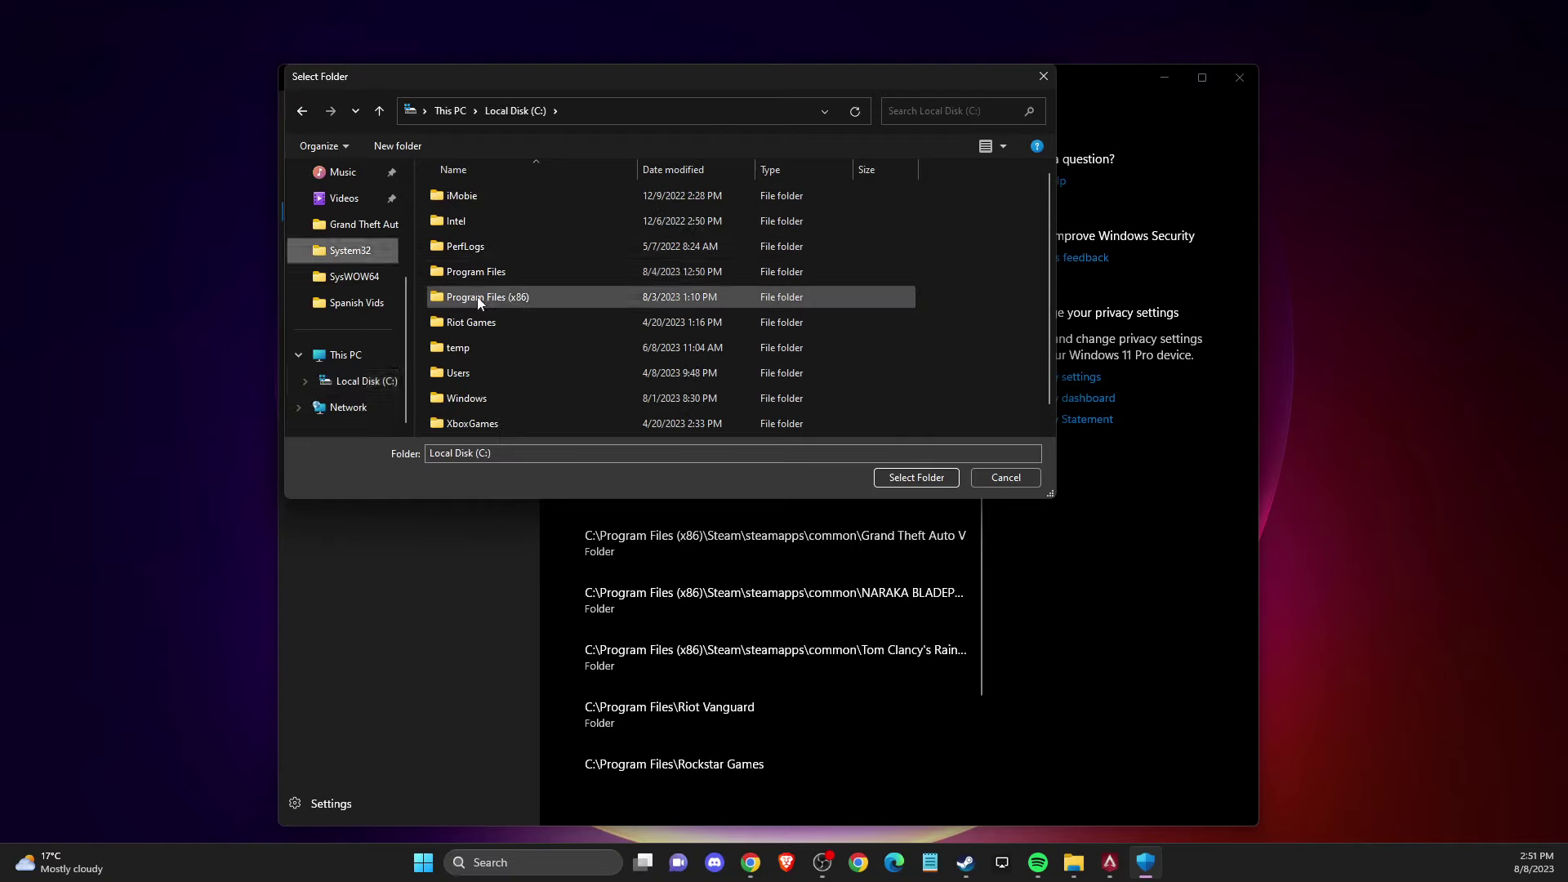
{"action": "double_click", "coordinate": [479, 299]}
{"action": "type", "text": "steam"}
{"action": "double_click", "coordinate": [436, 206]}
{"action": "left_click", "coordinate": [472, 288]}
{"action": "double_click", "coordinate": [469, 324]}
{"action": "double_click", "coordinate": [478, 201]}
{"action": "double_click", "coordinate": [482, 220]}
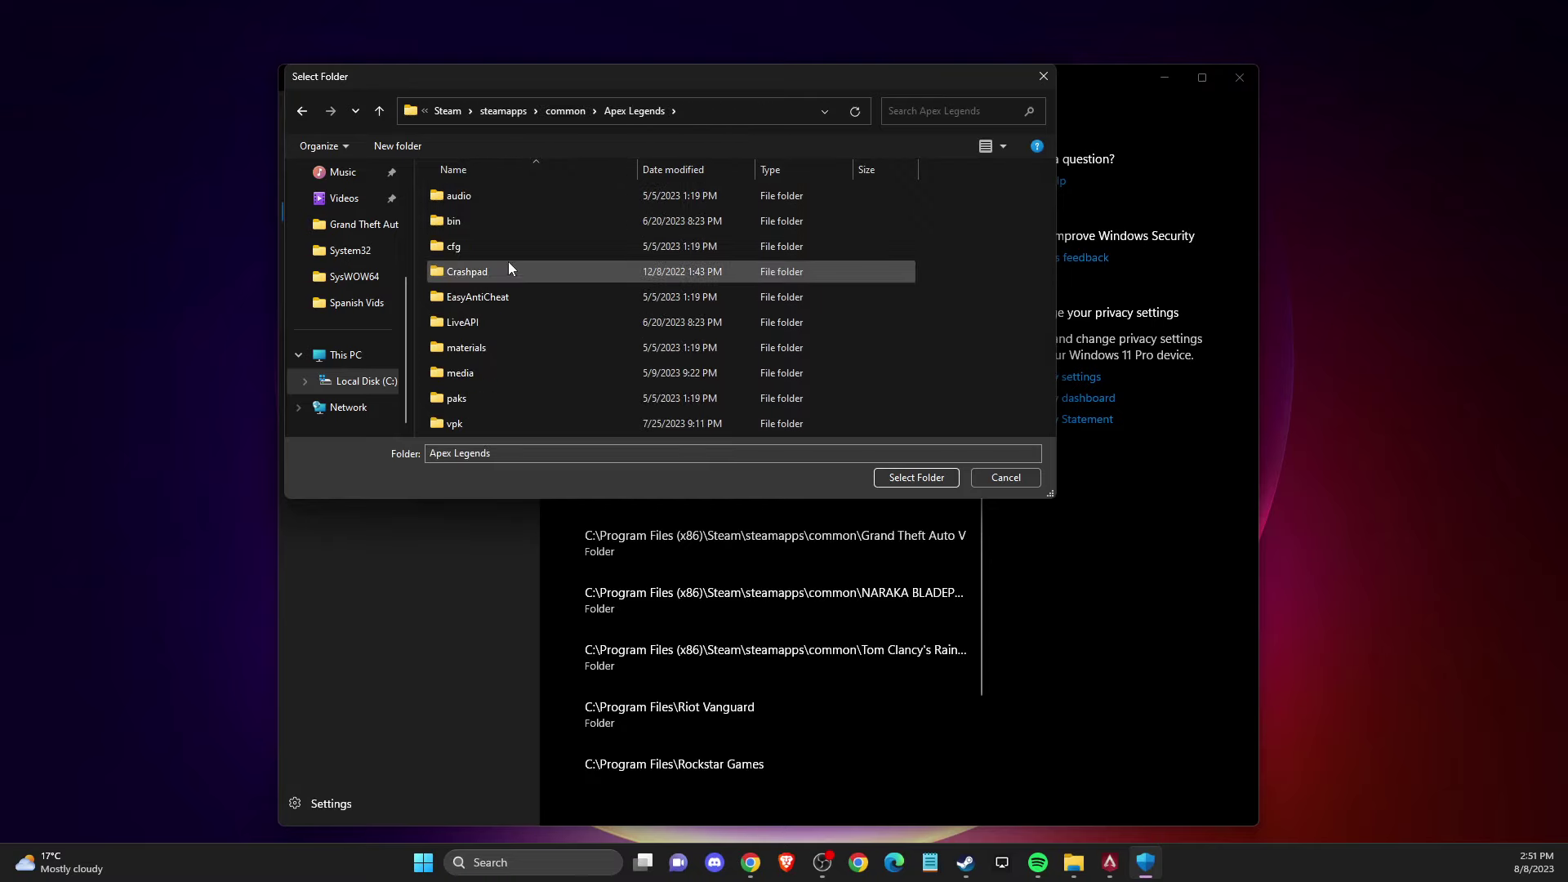
Select the Apex Legends folder as the exclusion, then close Windows Security.
{"action": "left_click", "coordinate": [569, 112]}
{"action": "left_click", "coordinate": [917, 477]}
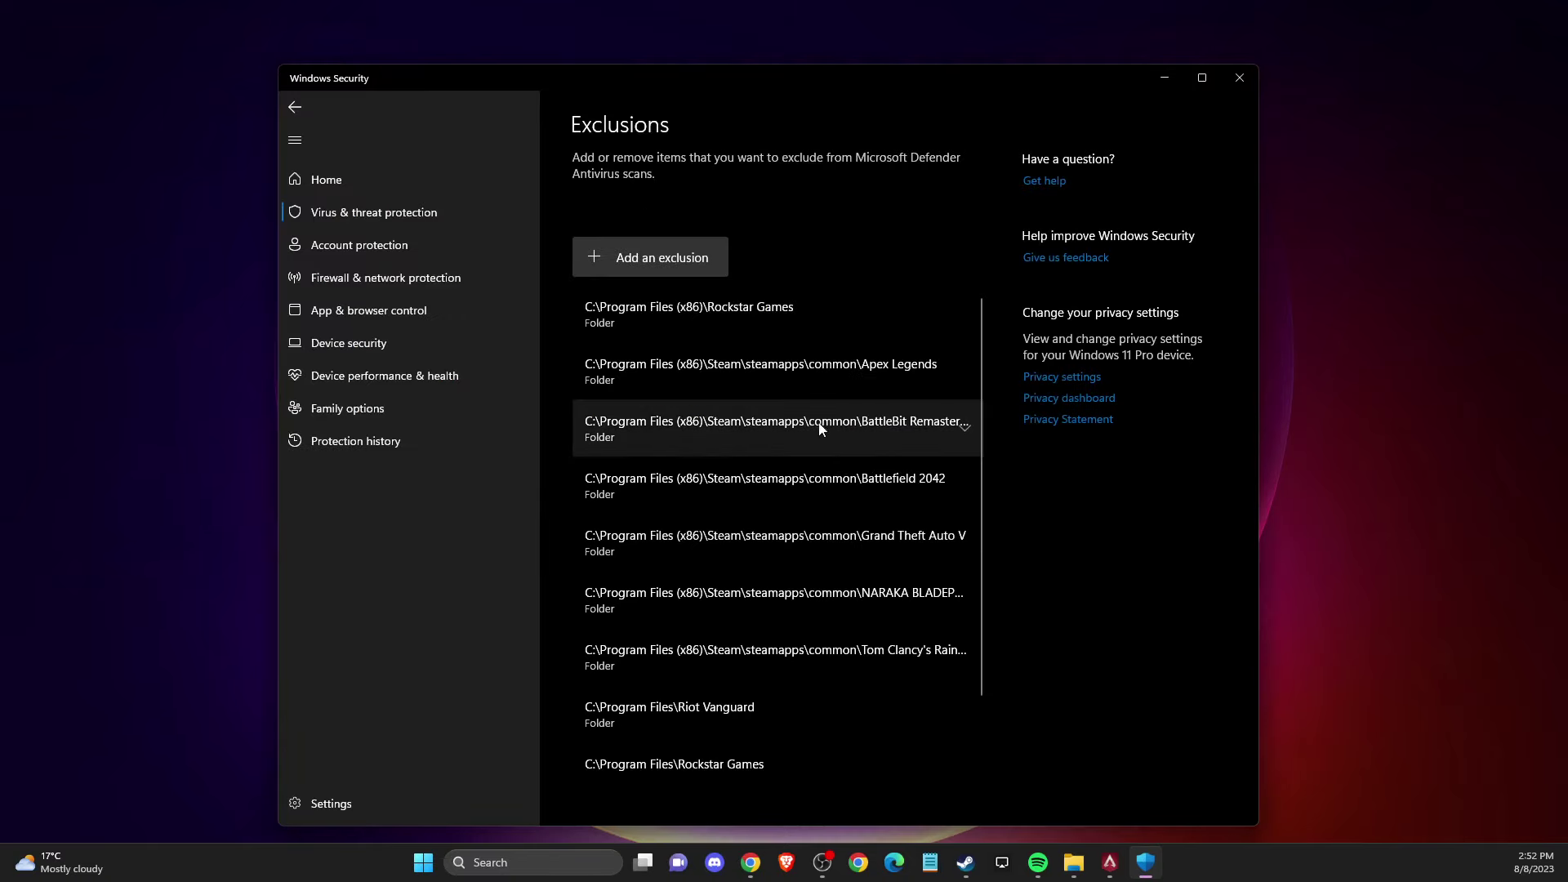
{"action": "scroll", "coordinate": [767, 422], "scroll_direction": "down", "scroll_amount": 2}
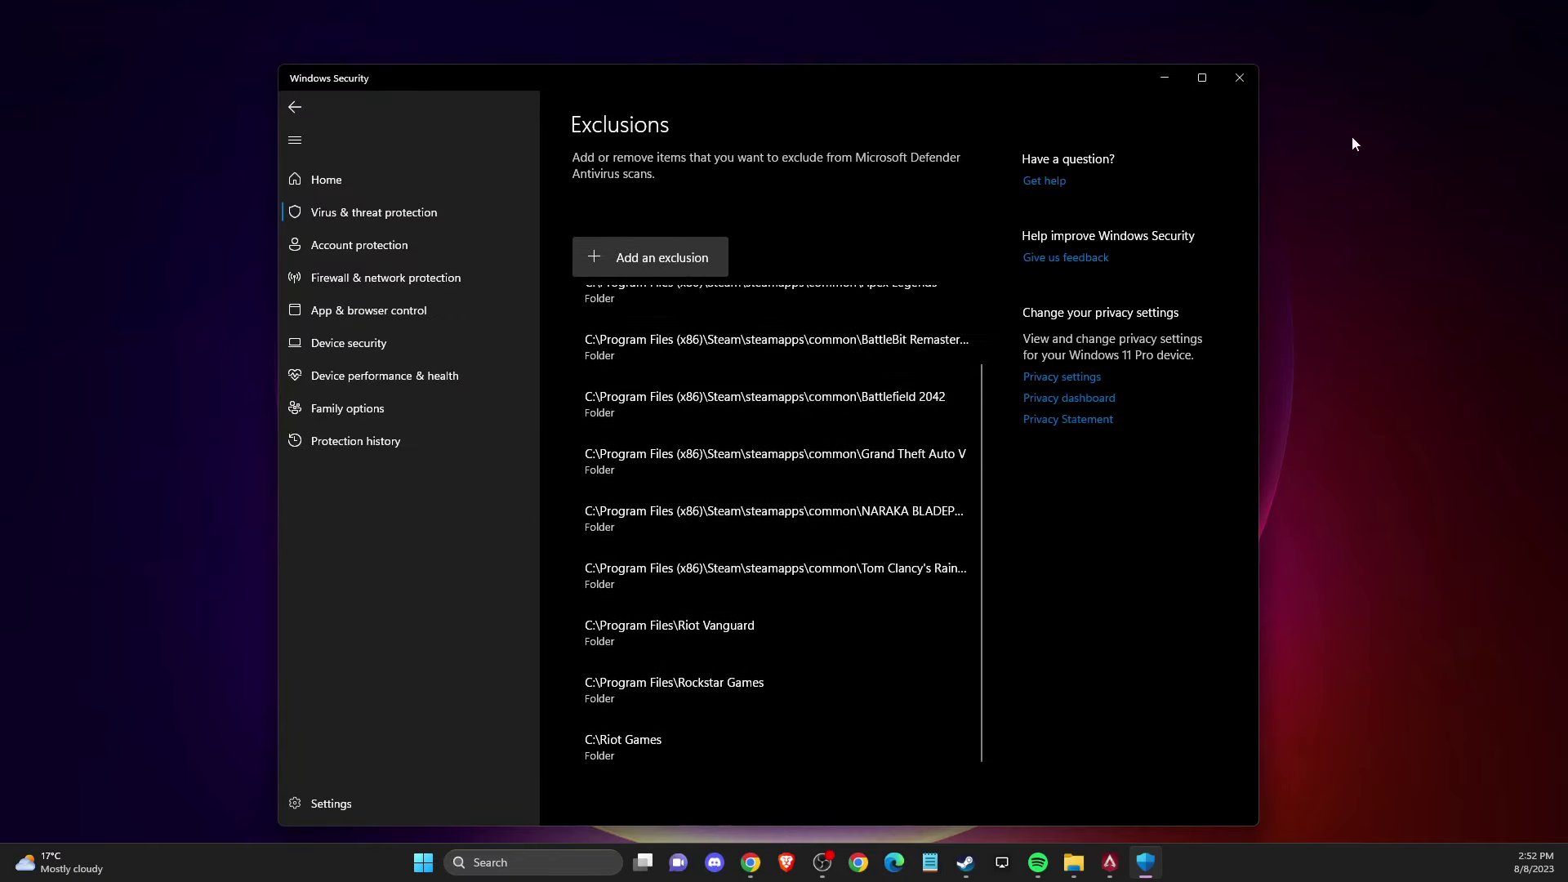
{"action": "left_click", "coordinate": [1240, 77]}
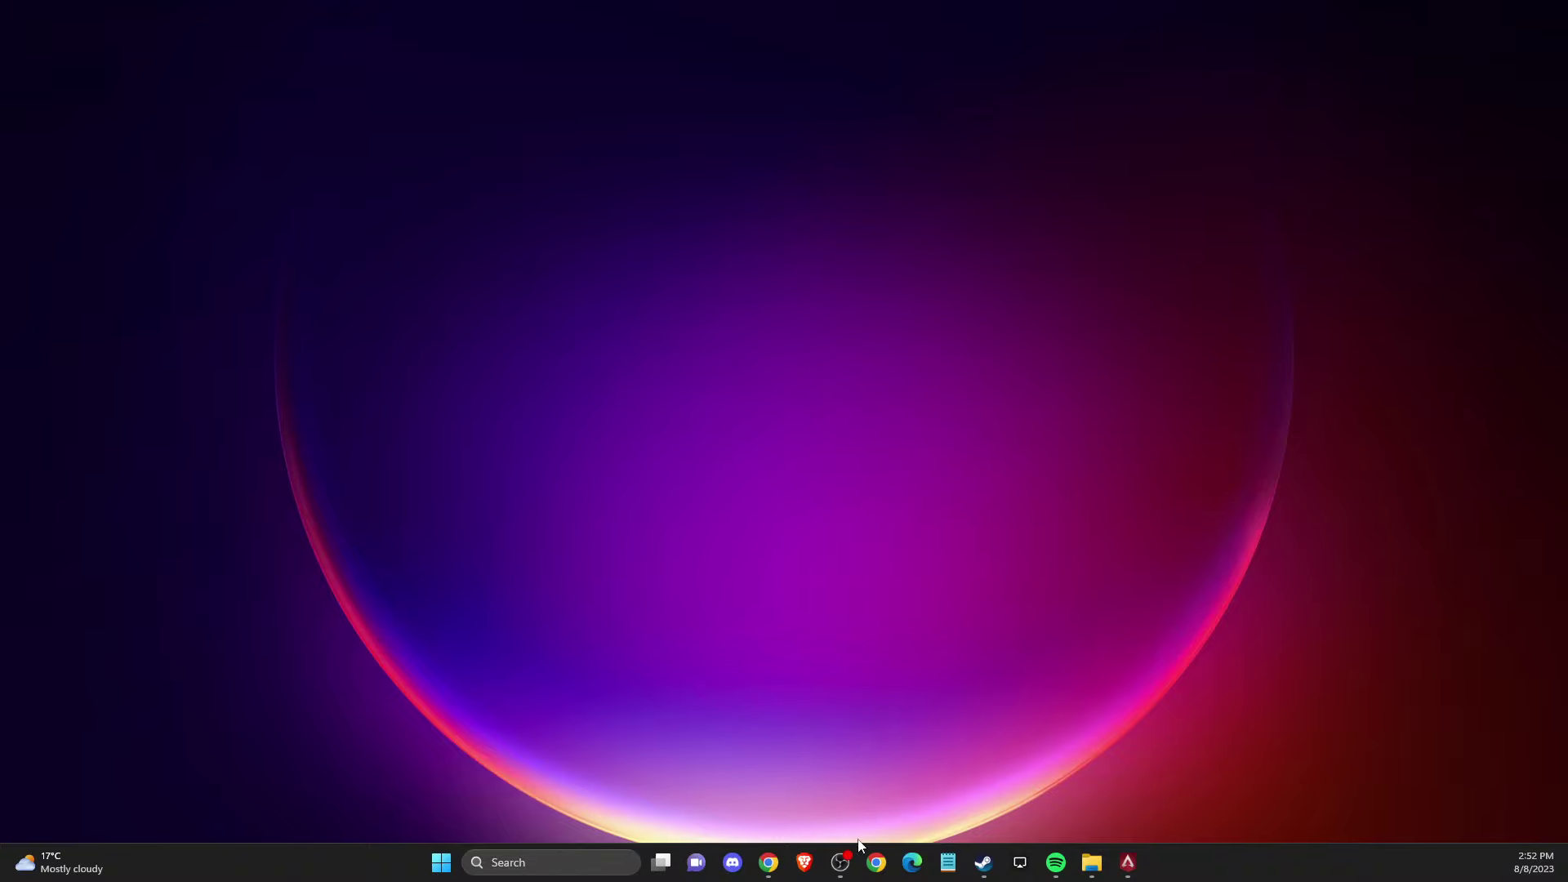
Check that Apex Legends' Steam launch options include +fps_max 240, then close Properties and Steam.
{"action": "left_click", "coordinate": [985, 866]}
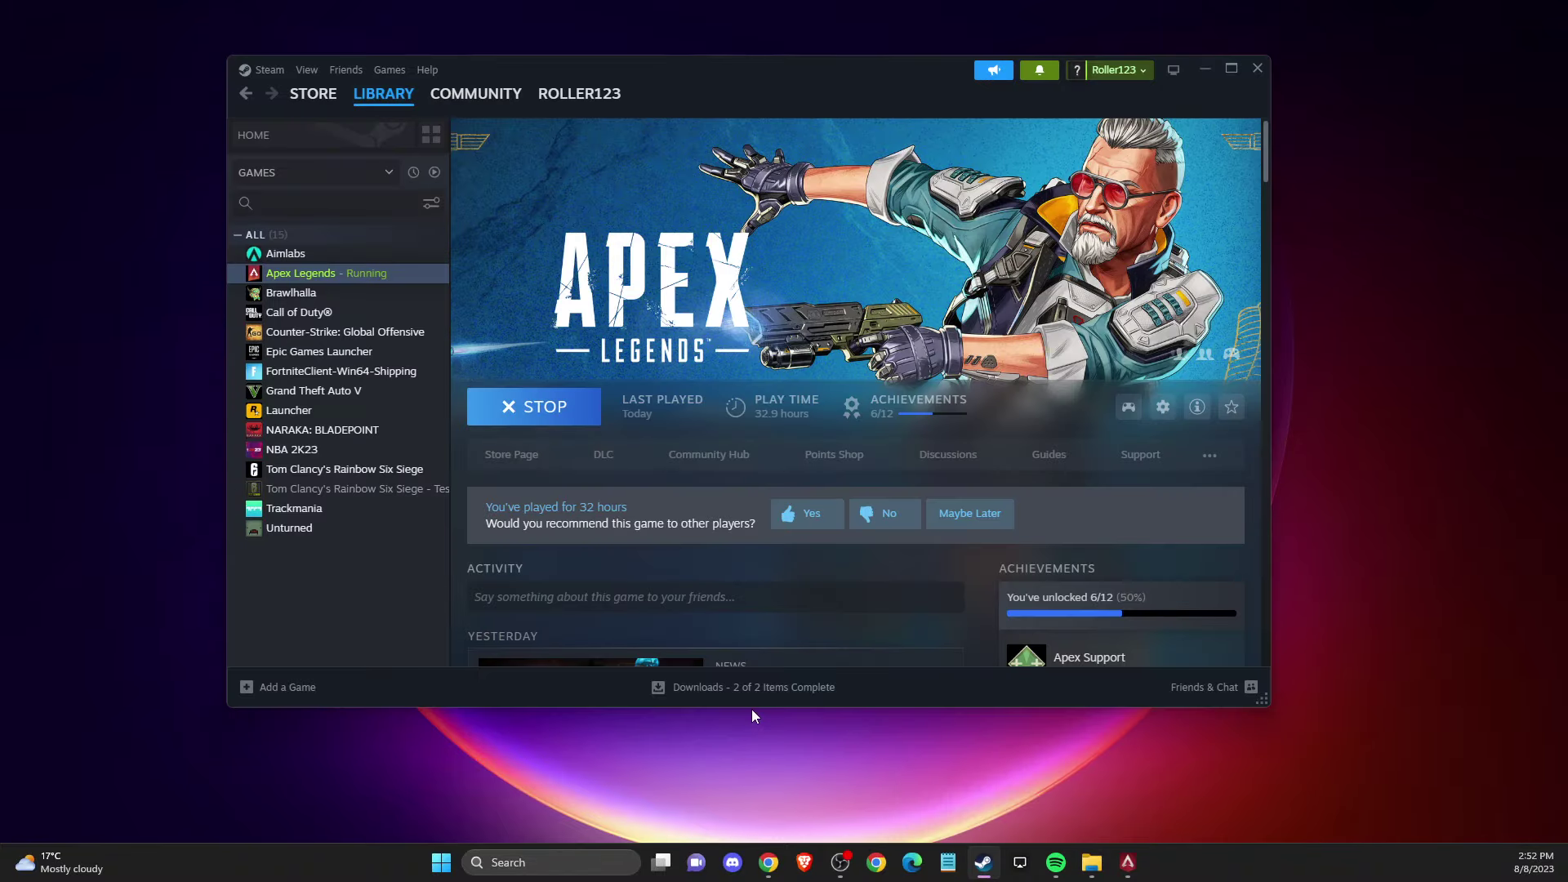
{"action": "right_click", "coordinate": [348, 273]}
{"action": "left_click", "coordinate": [385, 403]}
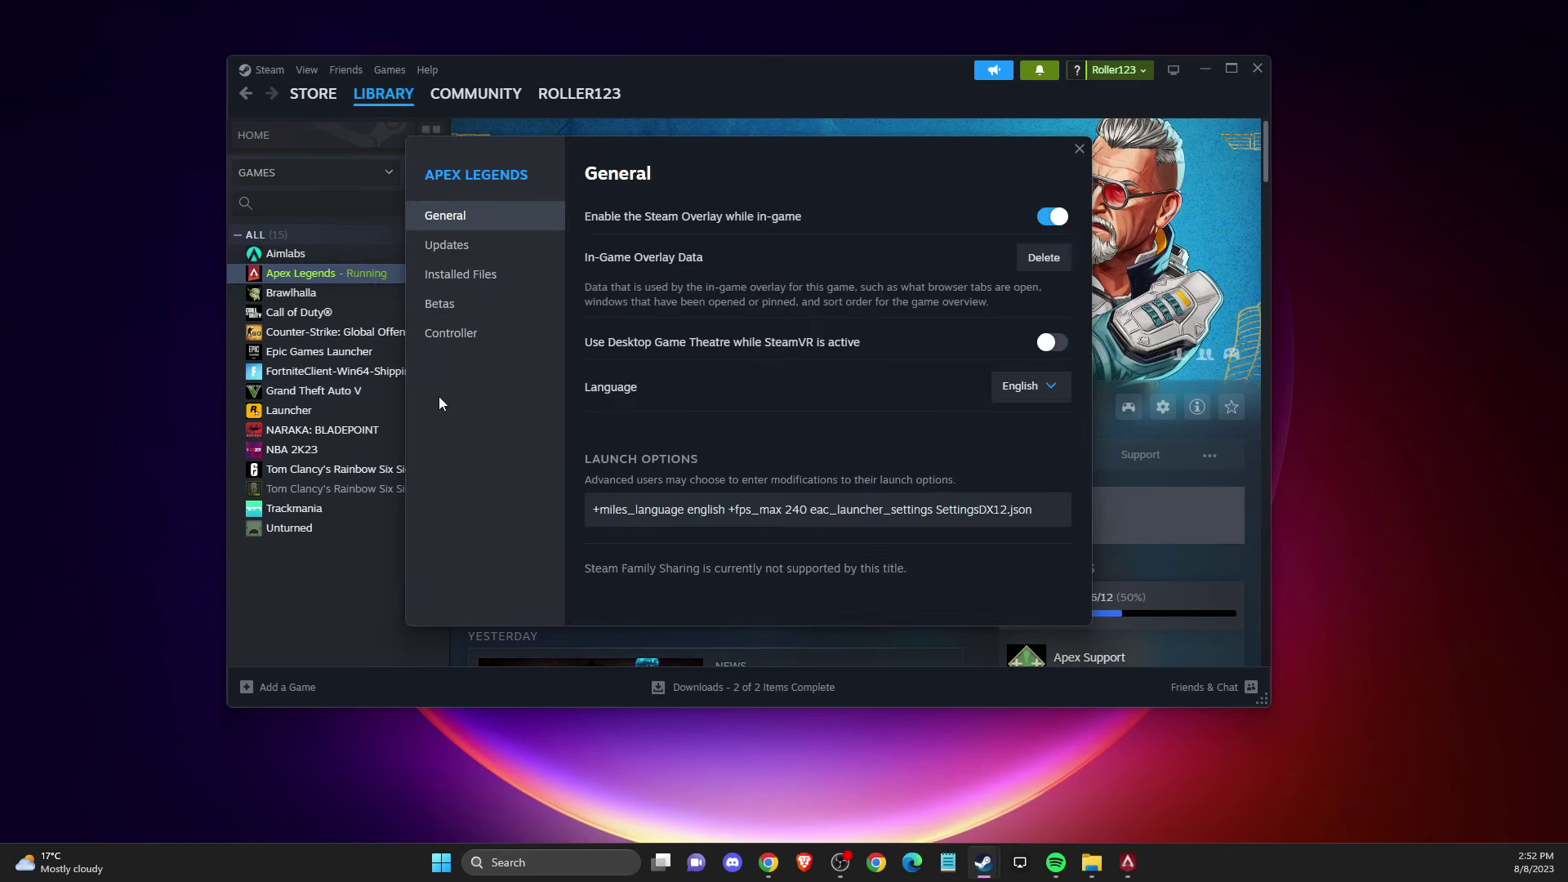
{"action": "left_click_drag", "start_coordinate": [729, 513], "coordinate": [804, 516]}
{"action": "left_click", "coordinate": [791, 515]}
{"action": "left_click", "coordinate": [1078, 148]}
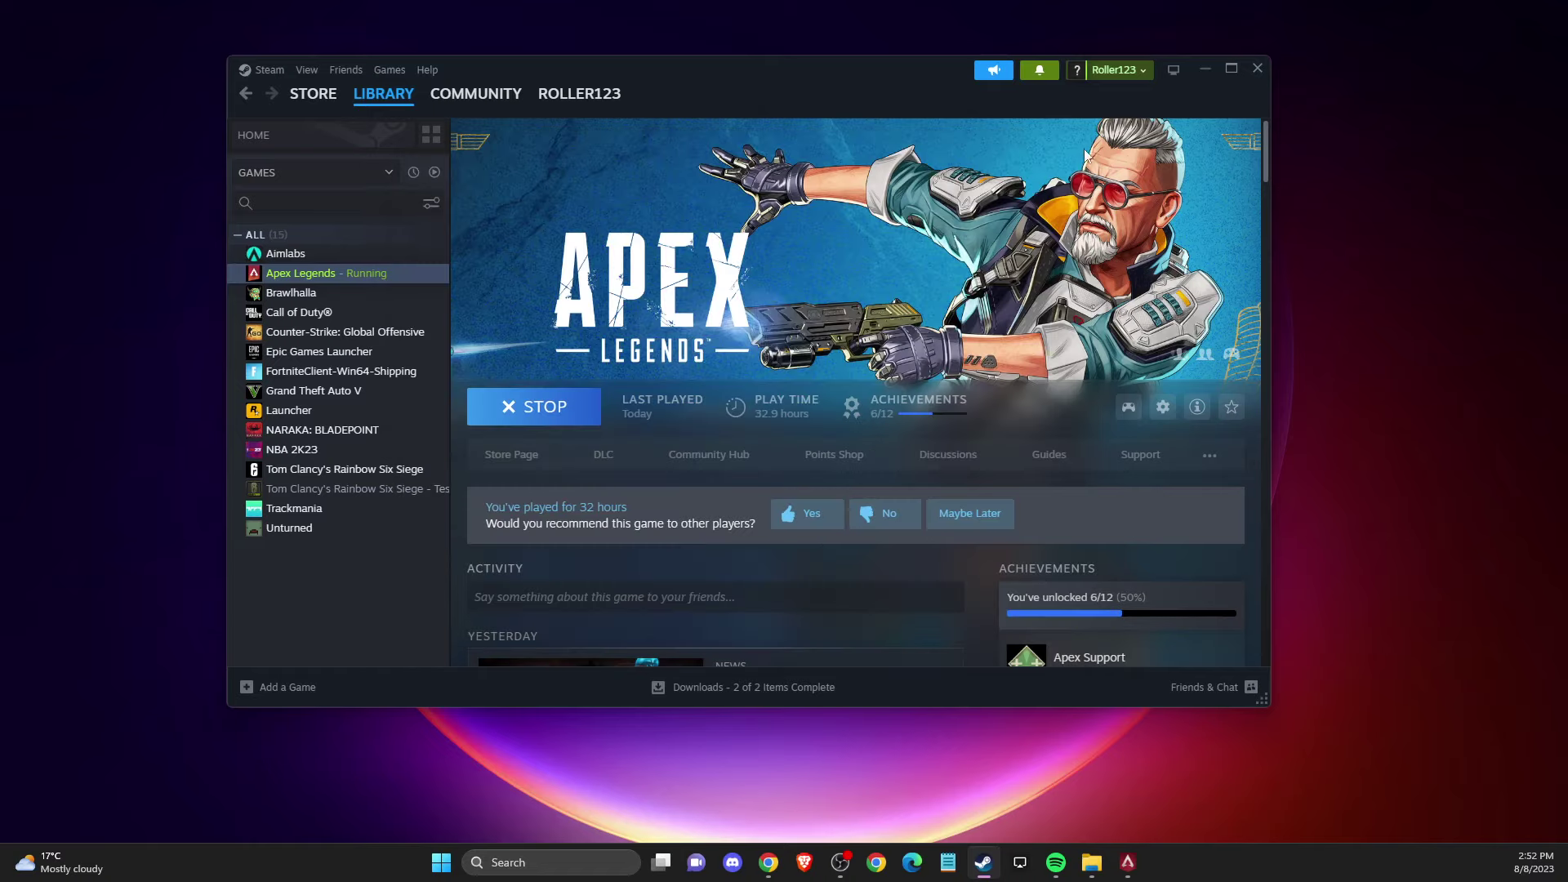
{"action": "left_click", "coordinate": [1258, 70]}
Launch Task Manager by searching 'task manager', then bring the Steam library back up.
{"action": "left_click", "coordinate": [577, 860]}
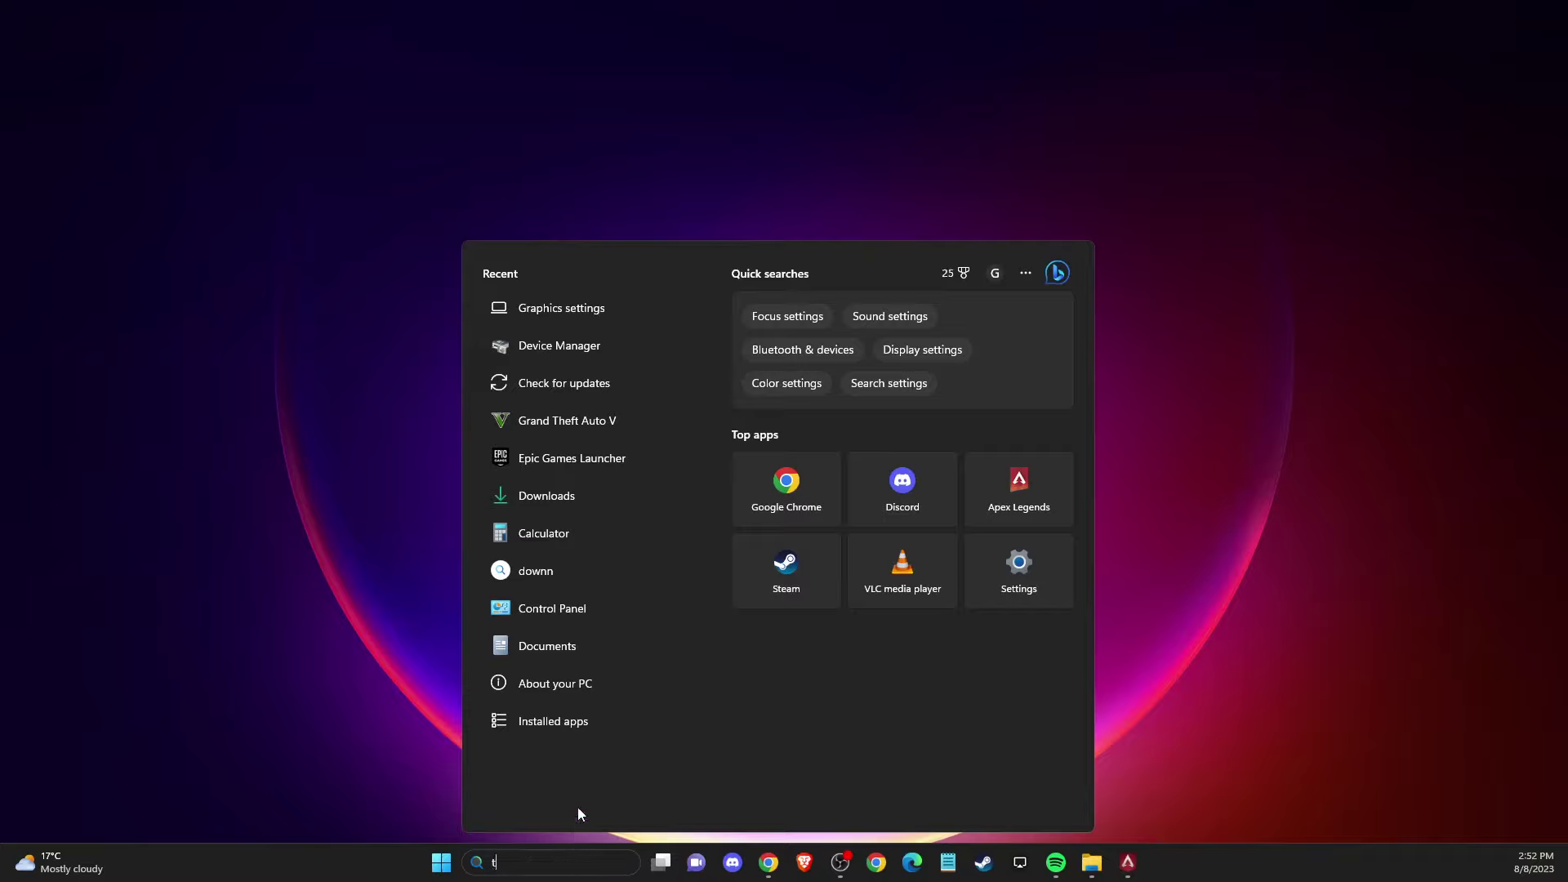
{"action": "type", "text": "taas"}
{"action": "key", "text": "BackSpace"}
{"action": "key", "text": "BackSpace"}
{"action": "key", "text": "BackSpace"}
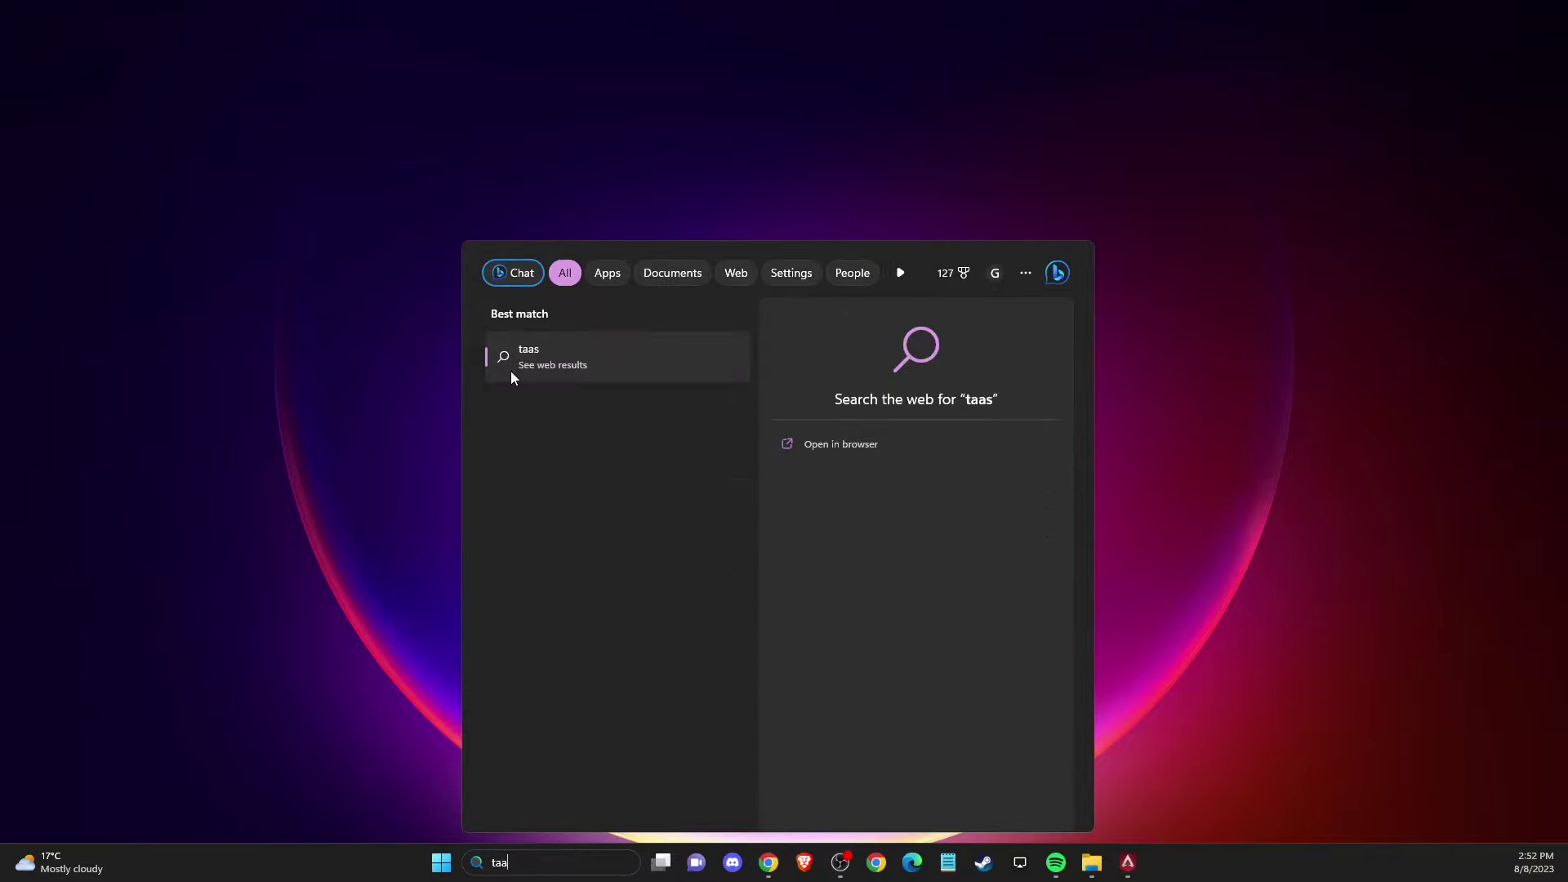
{"action": "type", "text": "ask manager"}
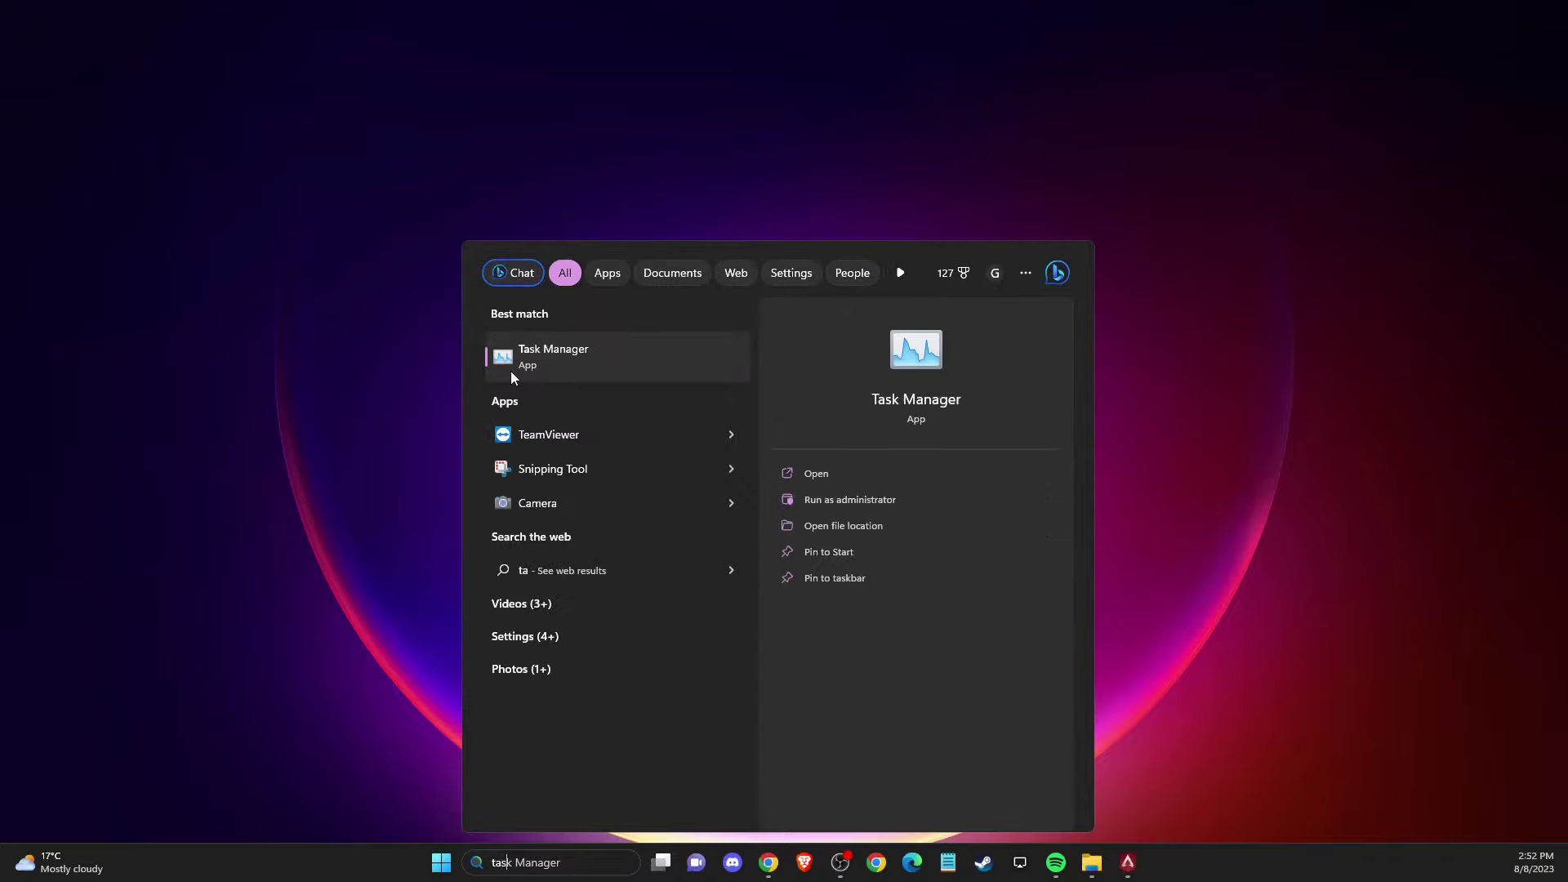
{"action": "key", "text": "Return"}
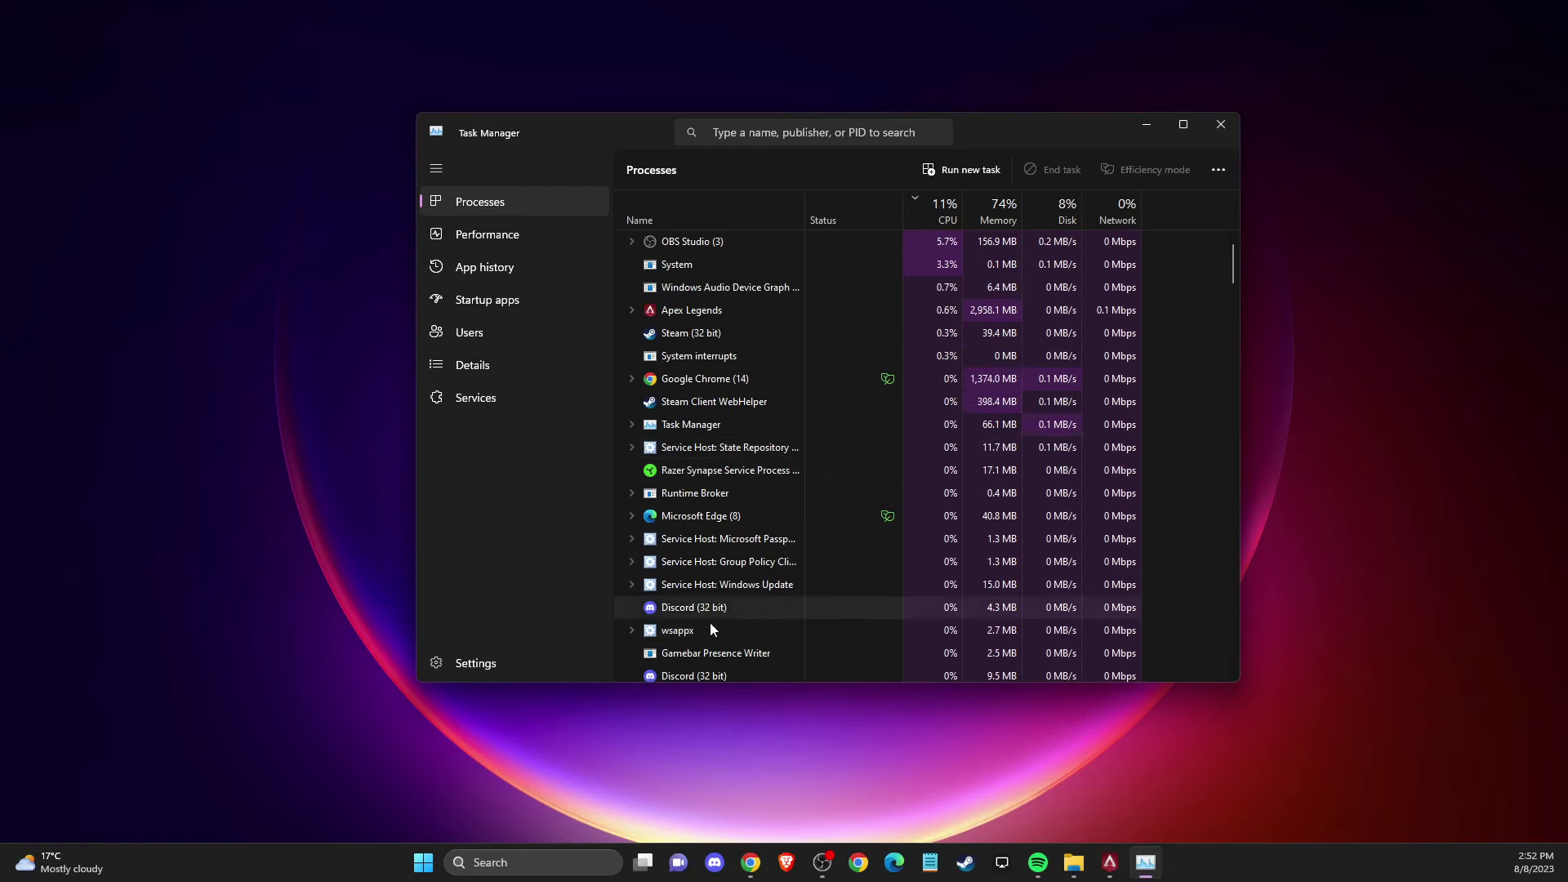
{"action": "left_click", "coordinate": [974, 859]}
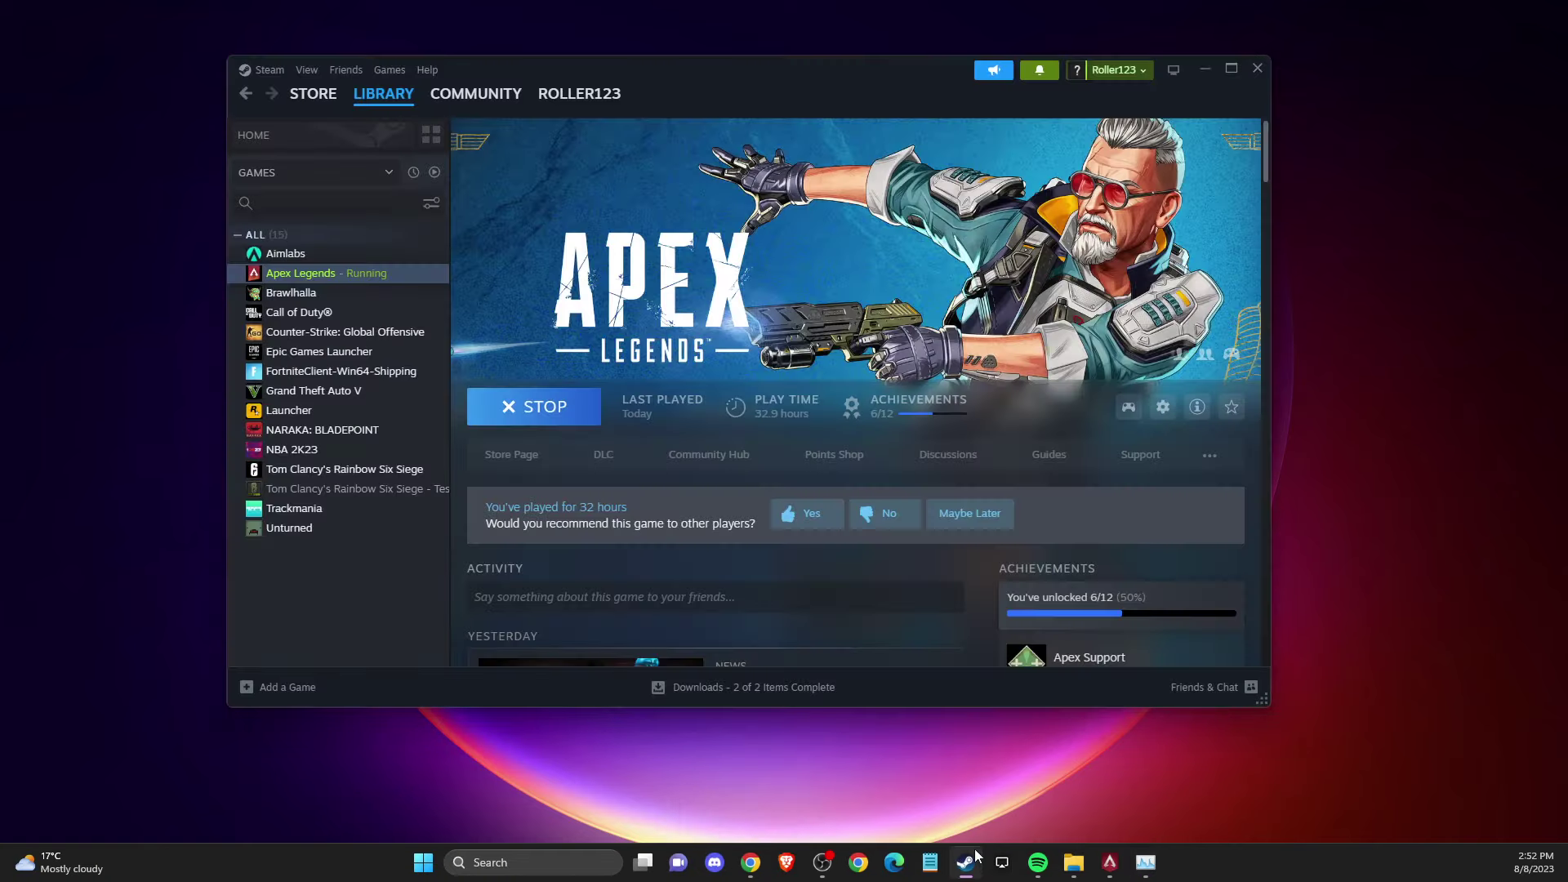
Reopen and close the Apex Legends properties, then minimise Steam to reveal Task Manager.
{"action": "right_click", "coordinate": [319, 273]}
{"action": "left_click", "coordinate": [374, 392]}
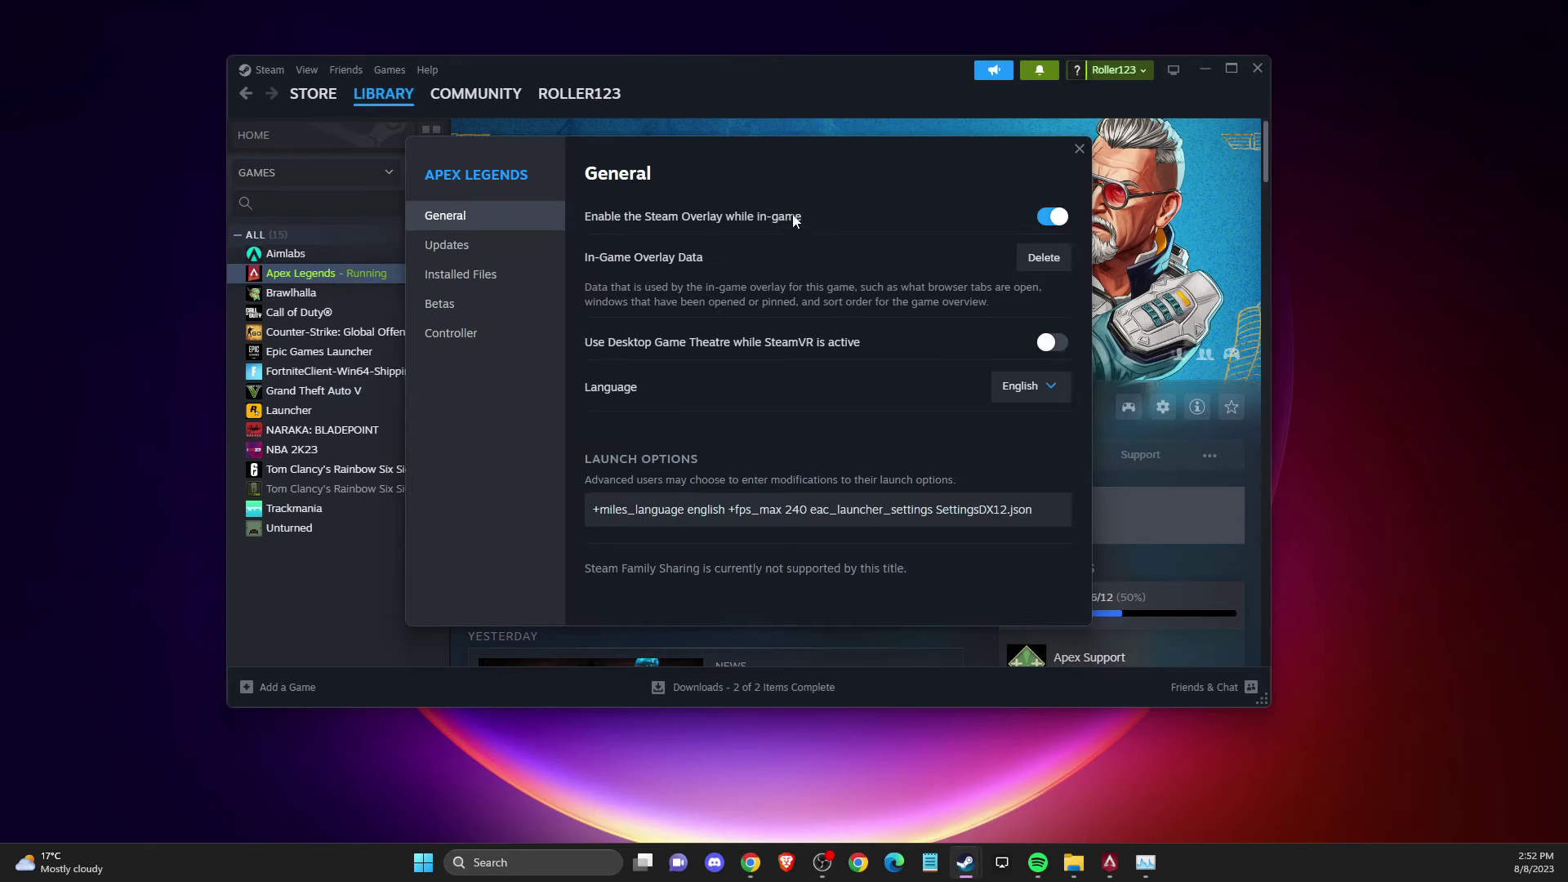
{"action": "left_click", "coordinate": [1080, 148]}
{"action": "left_click", "coordinate": [1206, 70]}
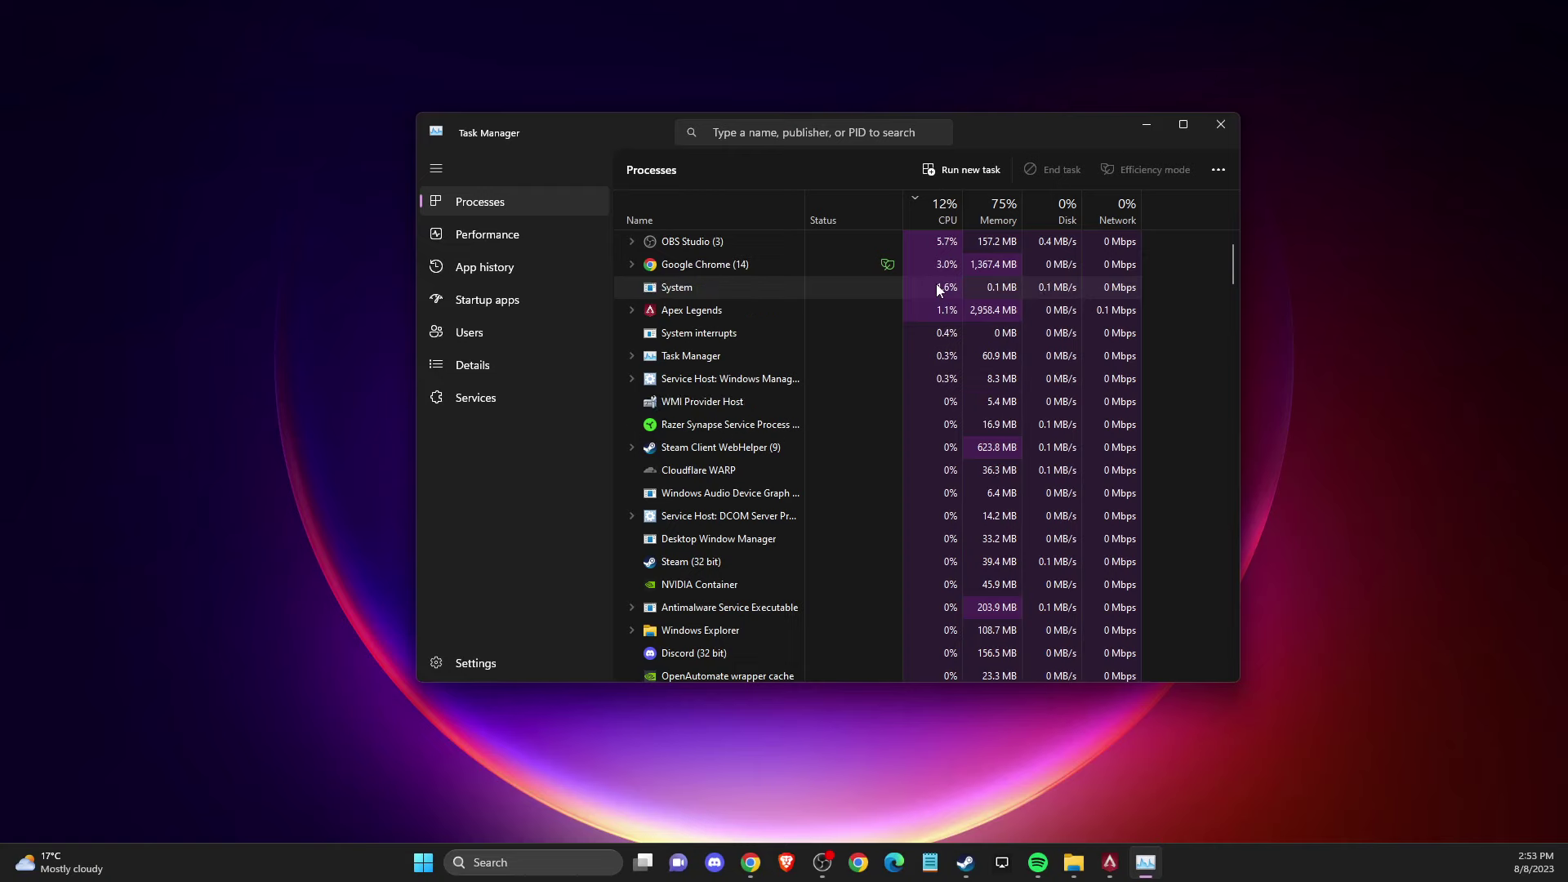
Jump from the Apex Legends process to its entry in the Details list.
{"action": "scroll", "coordinate": [738, 363], "scroll_direction": "down", "scroll_amount": 1}
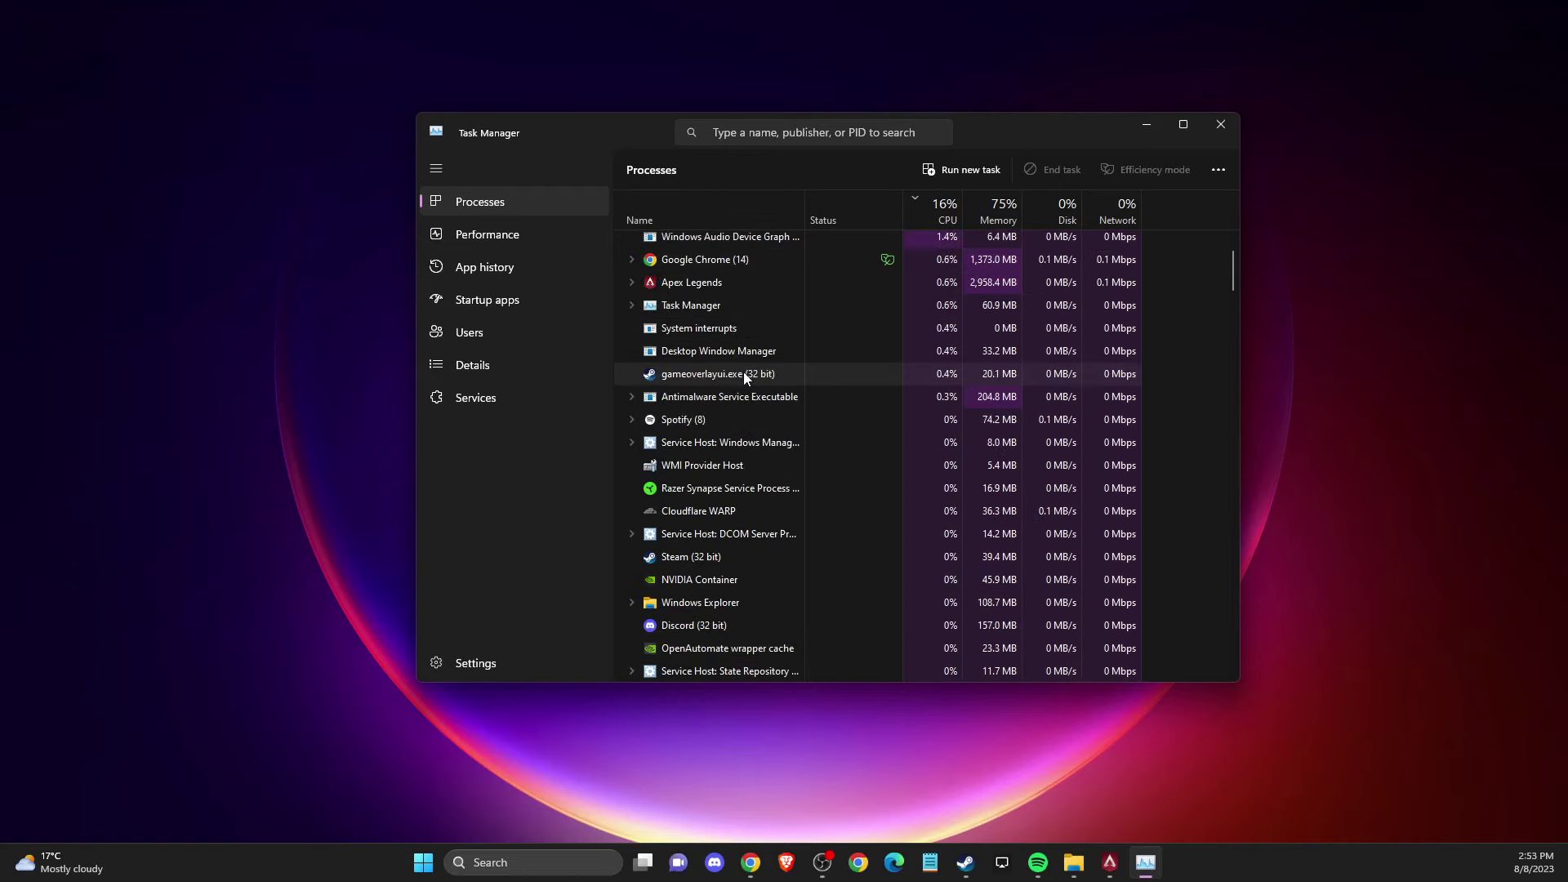
{"action": "scroll", "coordinate": [745, 373], "scroll_direction": "up", "scroll_amount": 1}
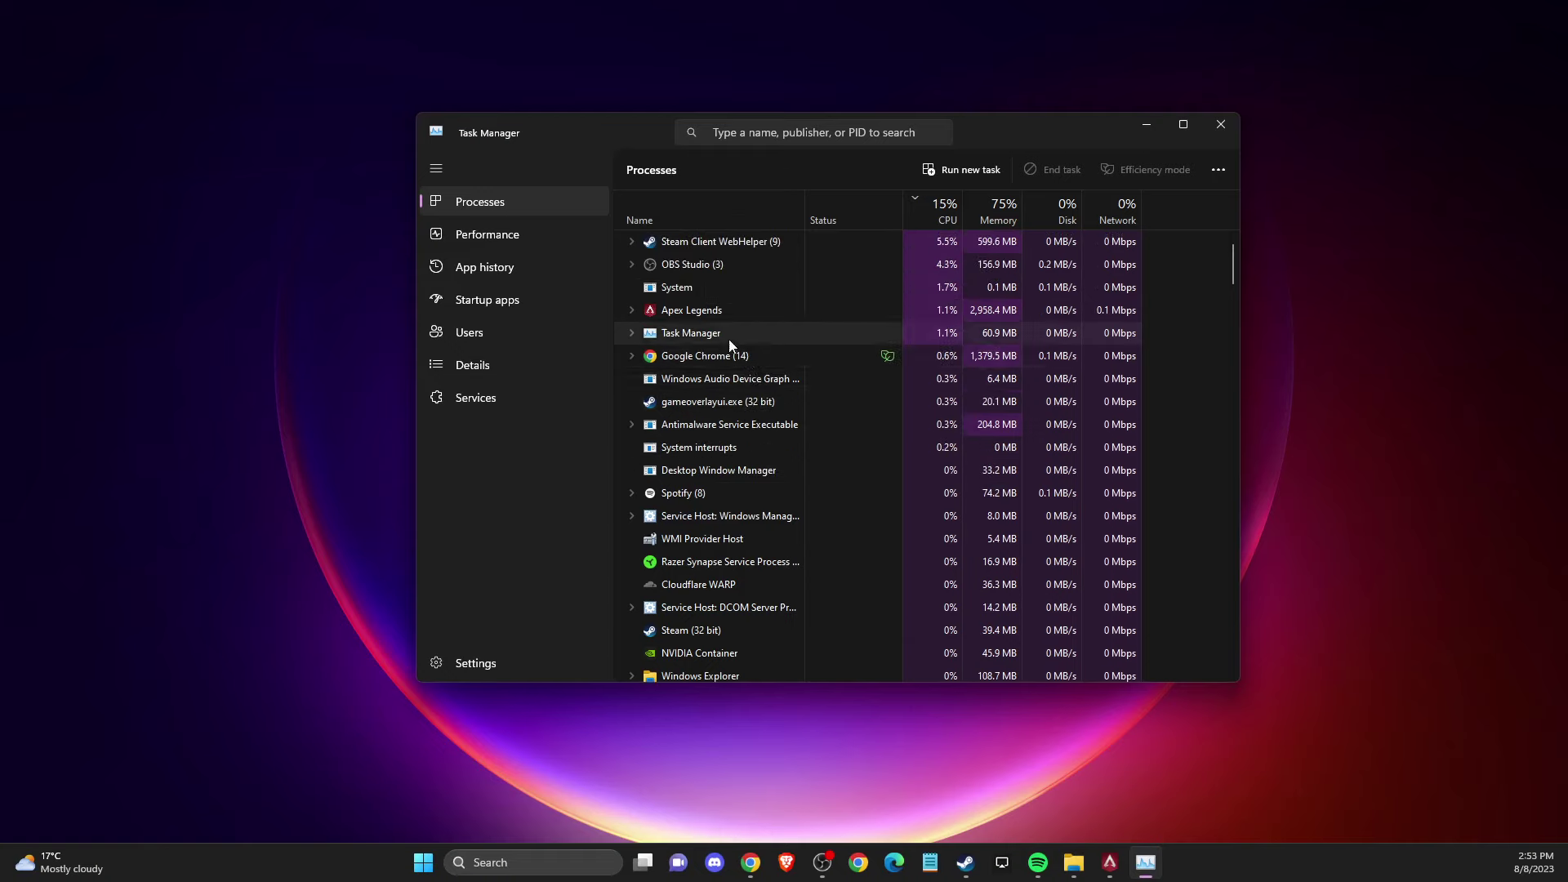
{"action": "right_click", "coordinate": [688, 247]}
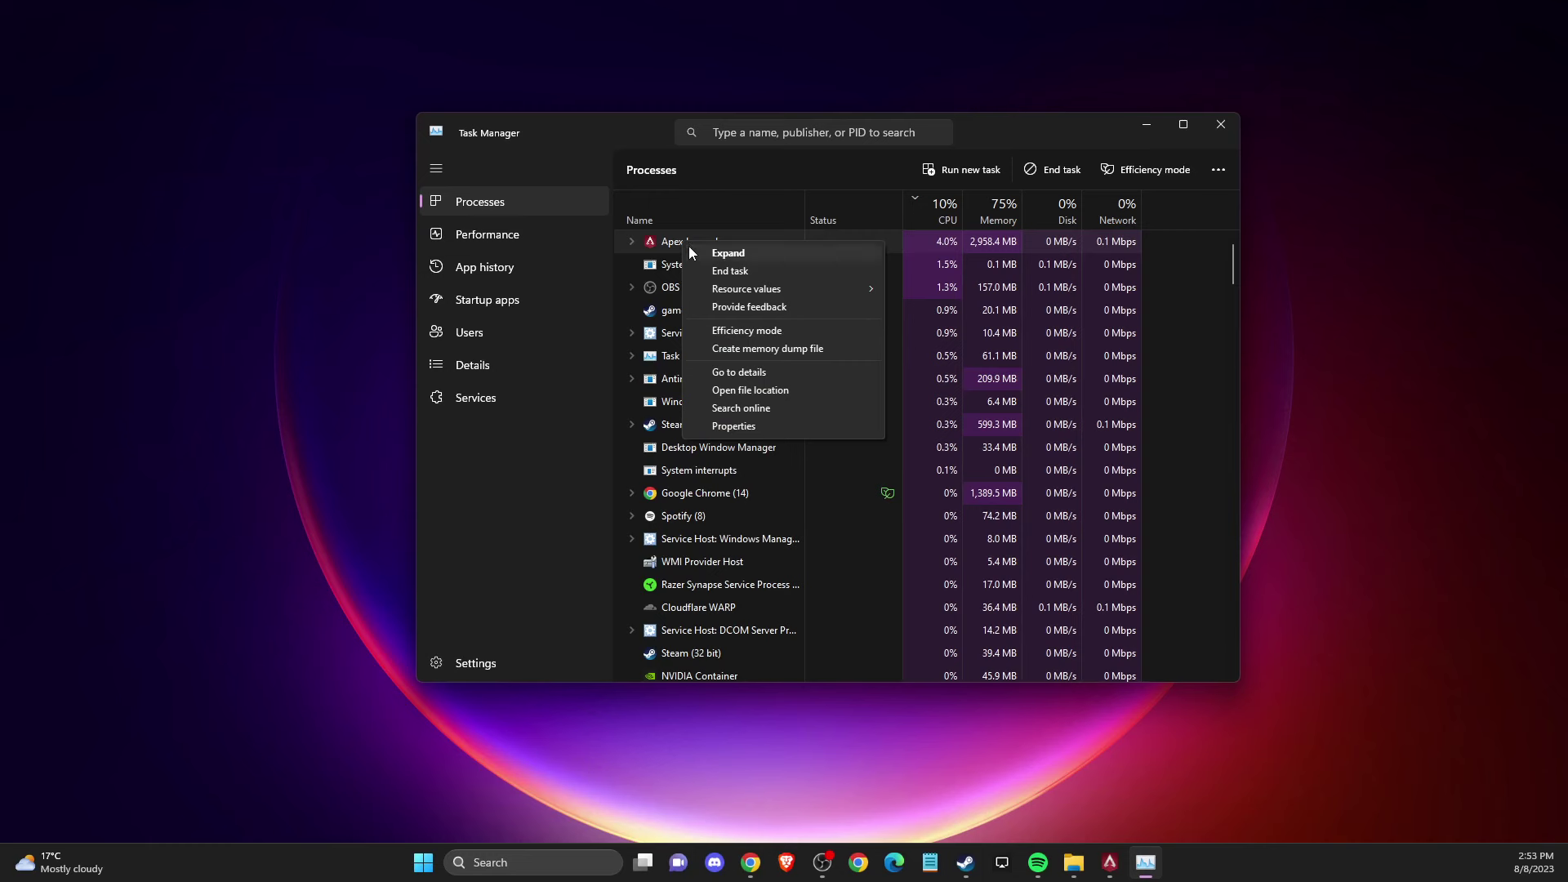
{"action": "left_click", "coordinate": [740, 373]}
View the Set priority levels for r5apex.exe, then return to the Processes tab.
{"action": "scroll", "coordinate": [674, 562], "scroll_direction": "down", "scroll_amount": 1}
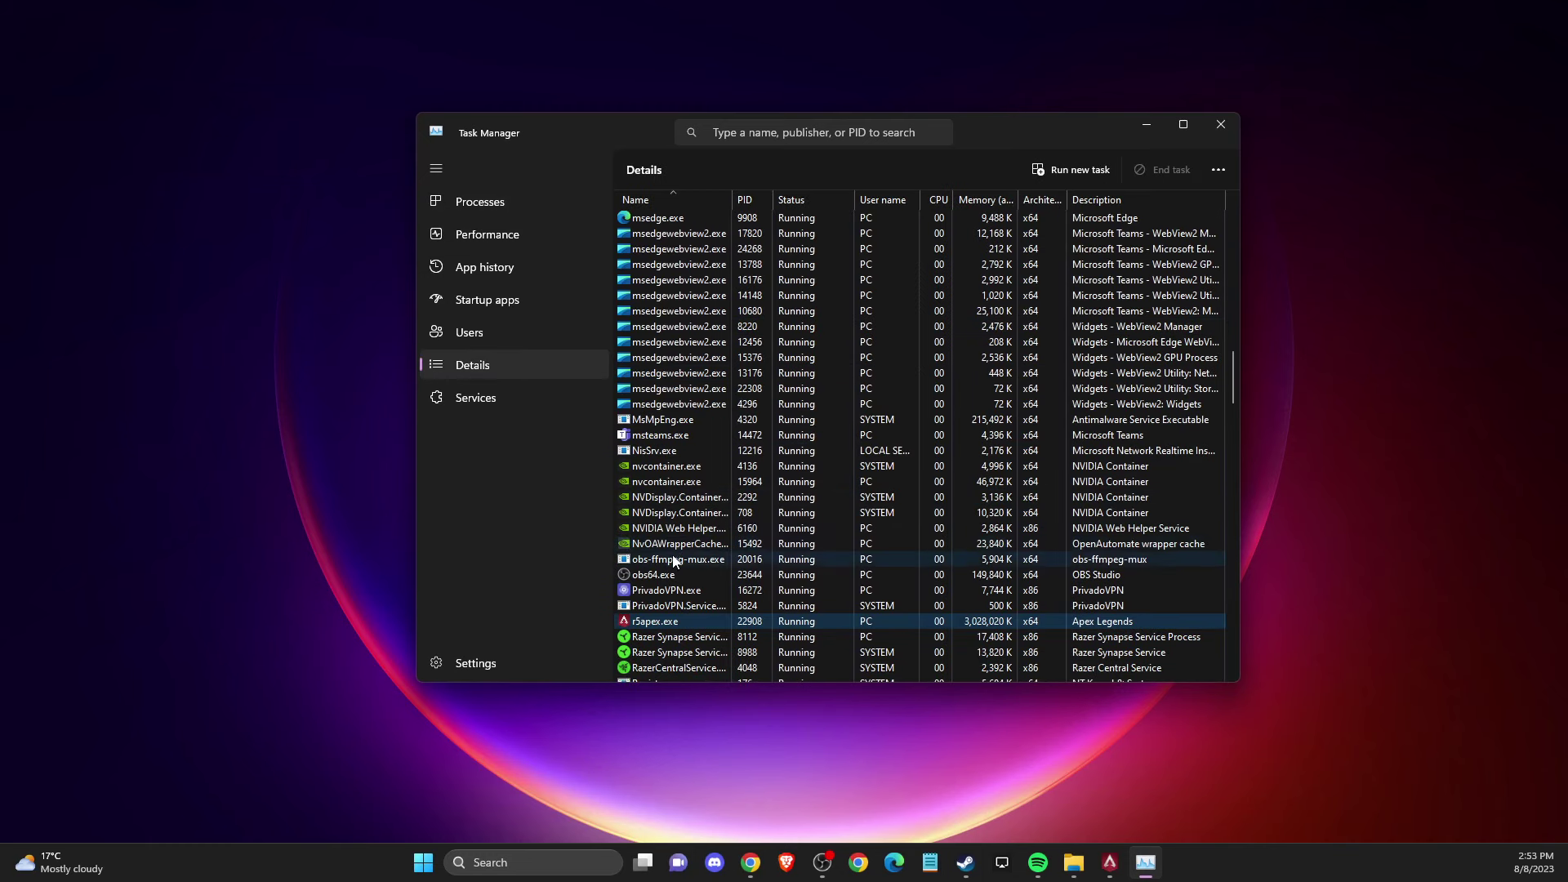
{"action": "right_click", "coordinate": [656, 626]}
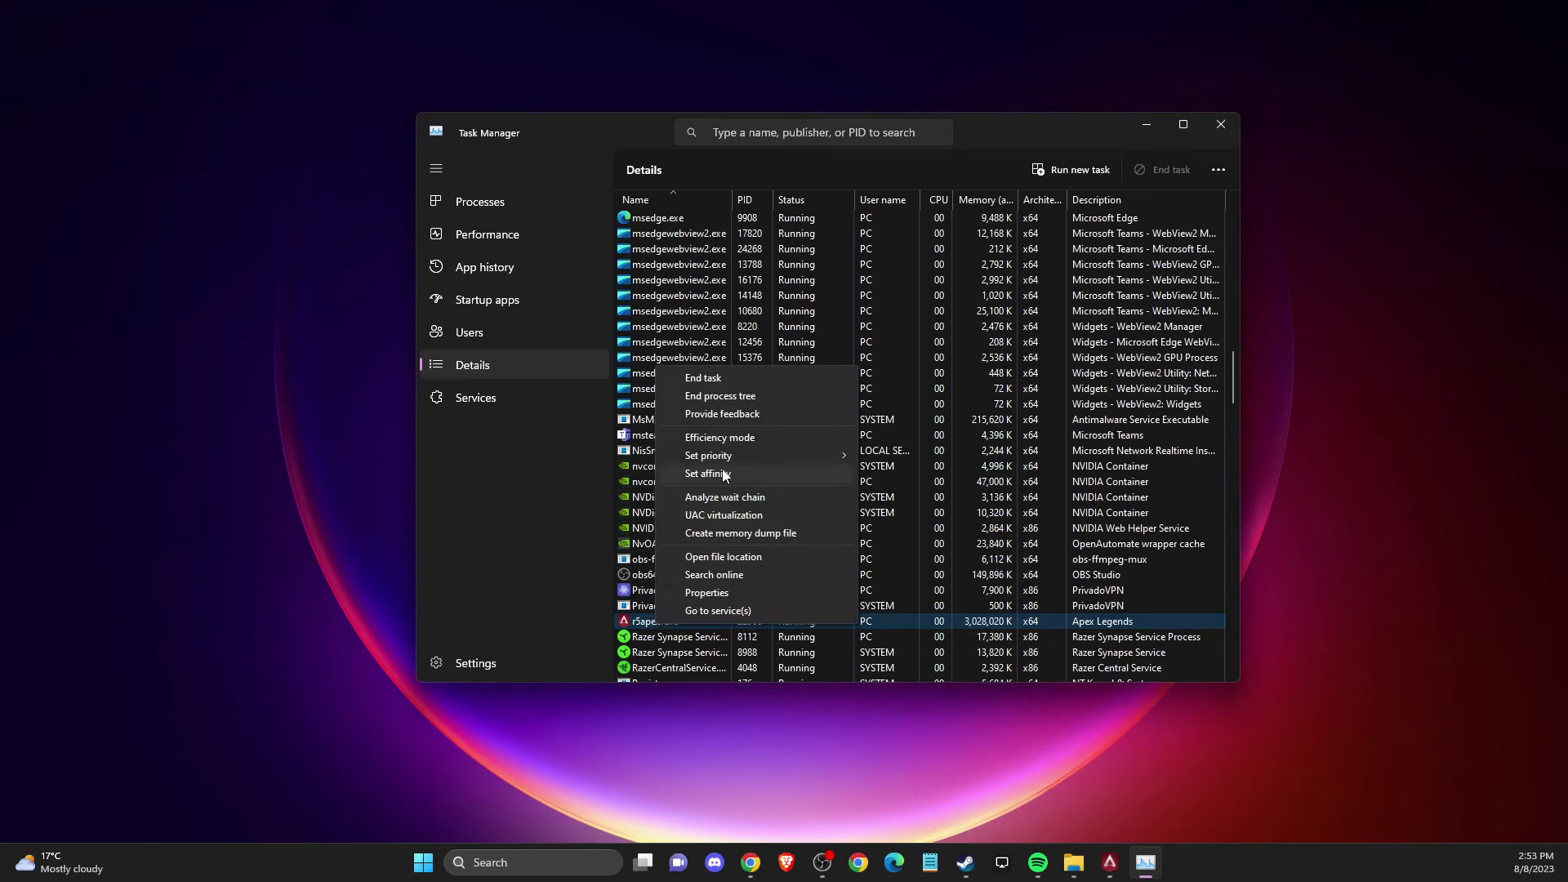
{"action": "mouse_move", "coordinate": [760, 456]}
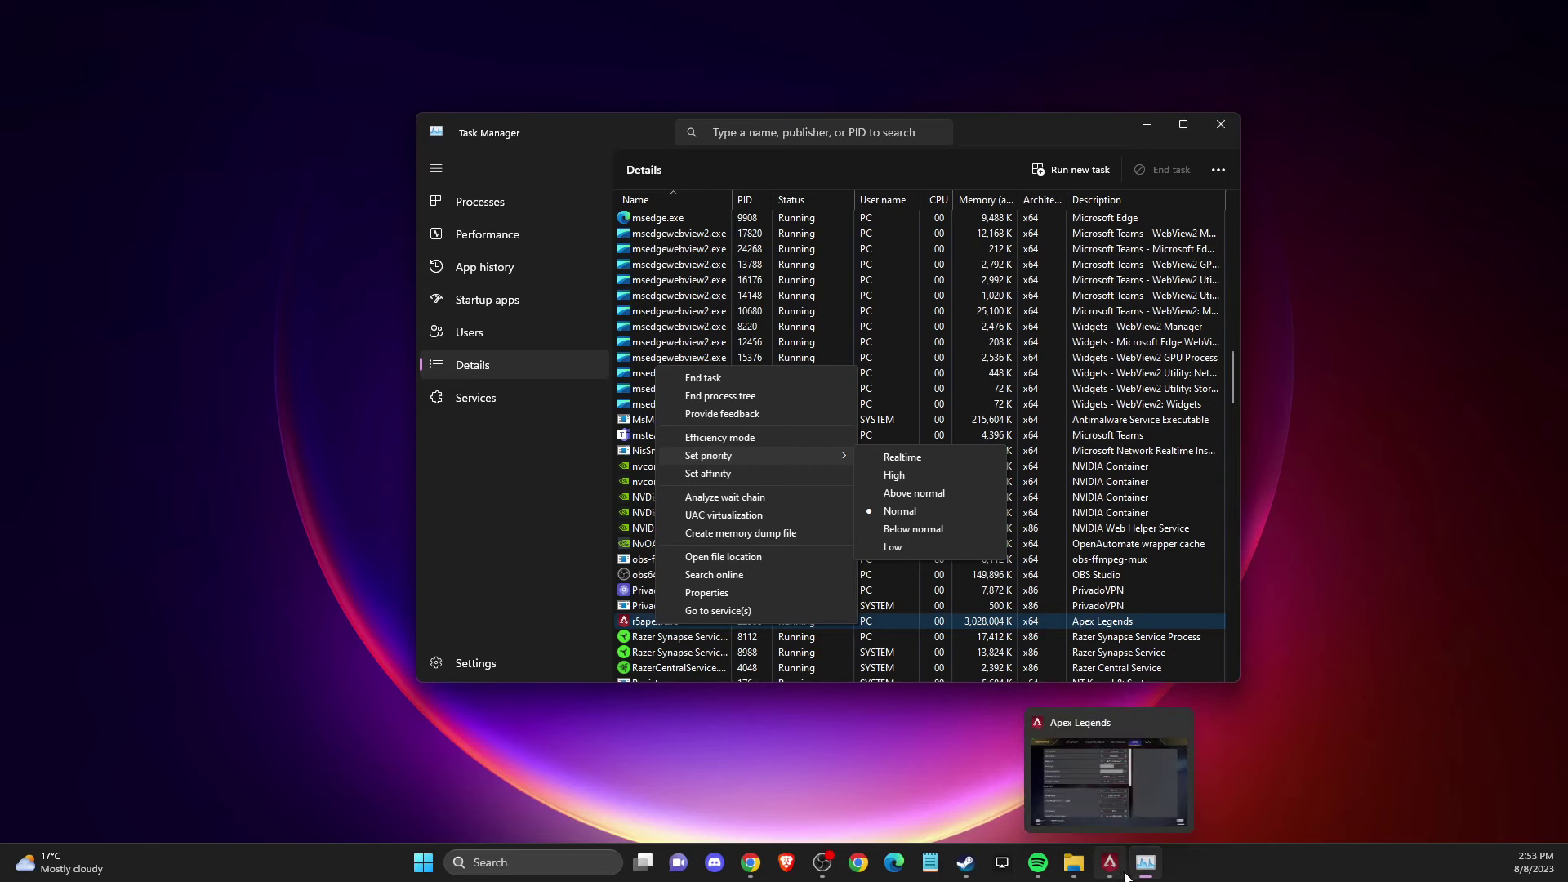
{"action": "left_click", "coordinate": [654, 575]}
{"action": "scroll", "coordinate": [690, 539], "scroll_direction": "down", "scroll_amount": 10}
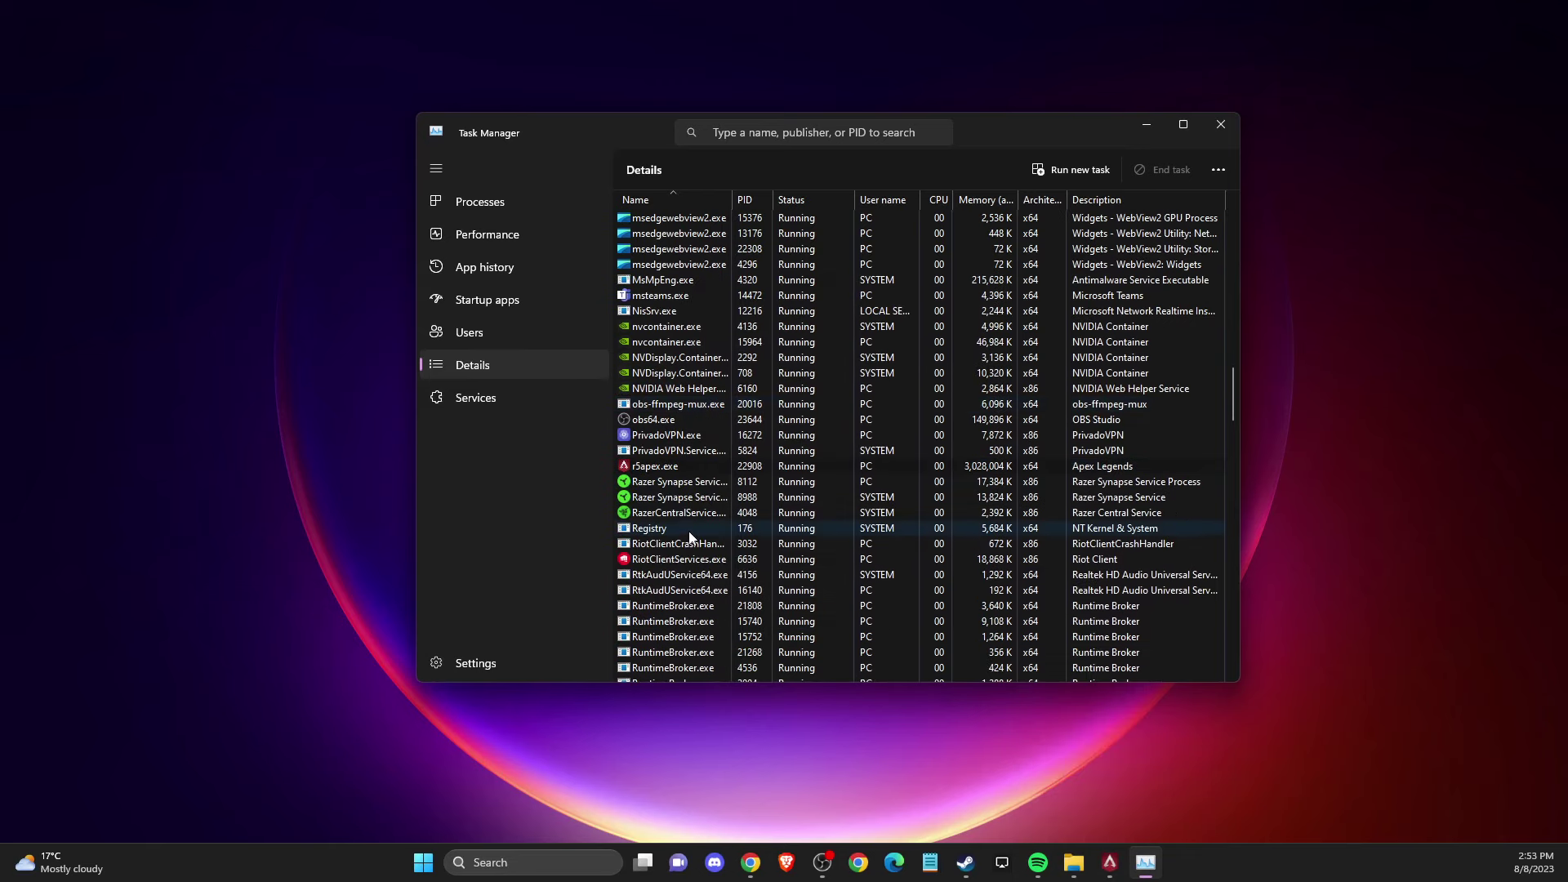
{"action": "scroll", "coordinate": [690, 531], "scroll_direction": "down", "scroll_amount": 12}
{"action": "scroll", "coordinate": [688, 527], "scroll_direction": "up", "scroll_amount": 6}
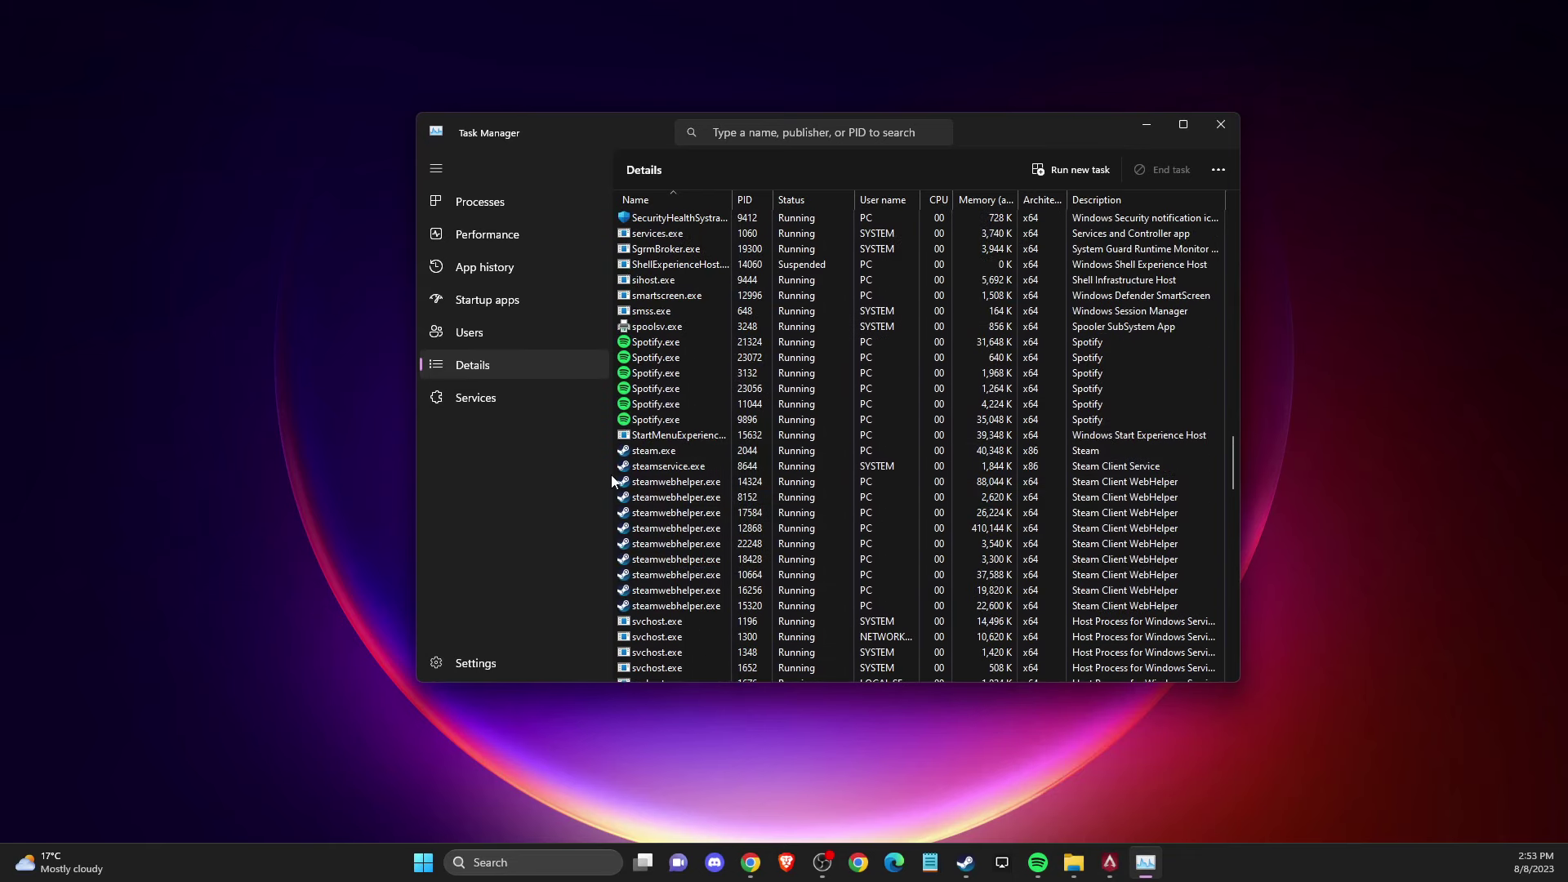
{"action": "left_click", "coordinate": [486, 201]}
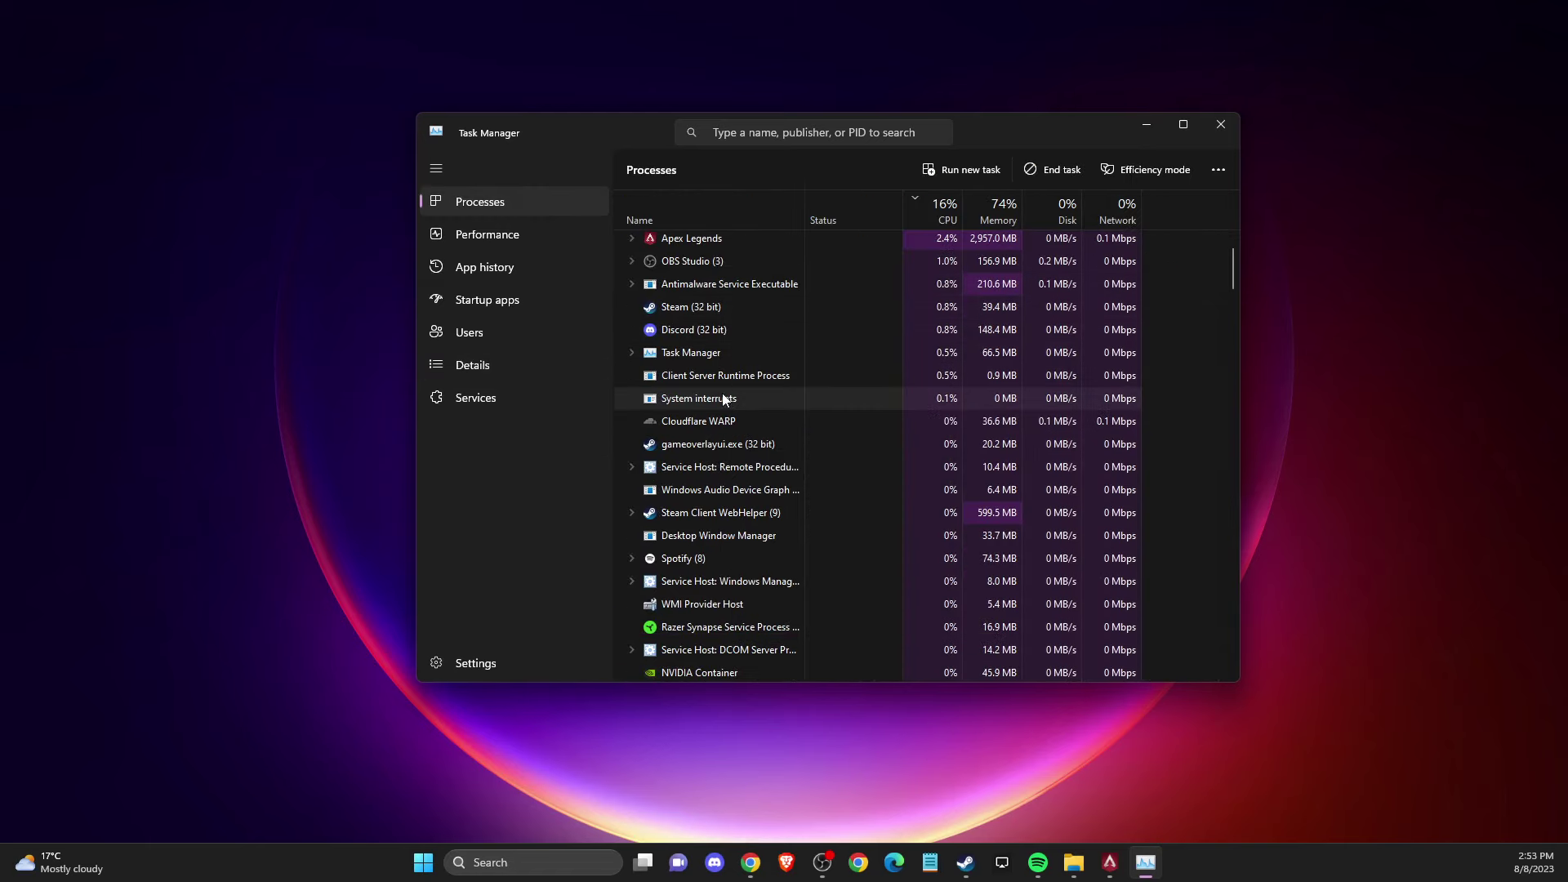
Jump from the EasyAntiCheat process to the Details list and look through it.
{"action": "scroll", "coordinate": [736, 400], "scroll_direction": "down", "scroll_amount": 7}
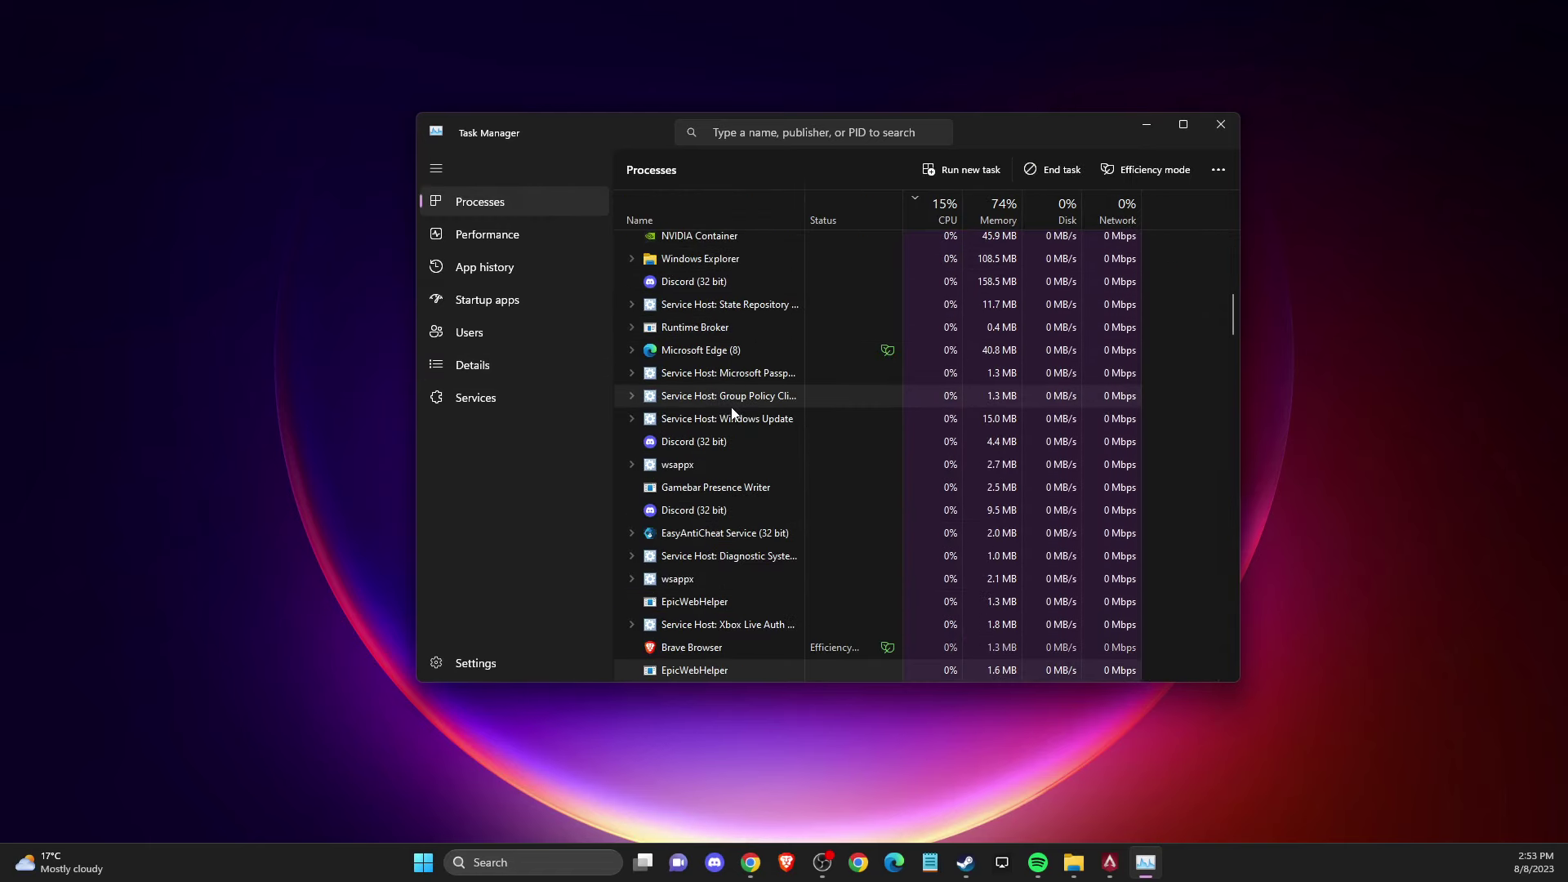
{"action": "scroll", "coordinate": [727, 420], "scroll_direction": "down", "scroll_amount": 4}
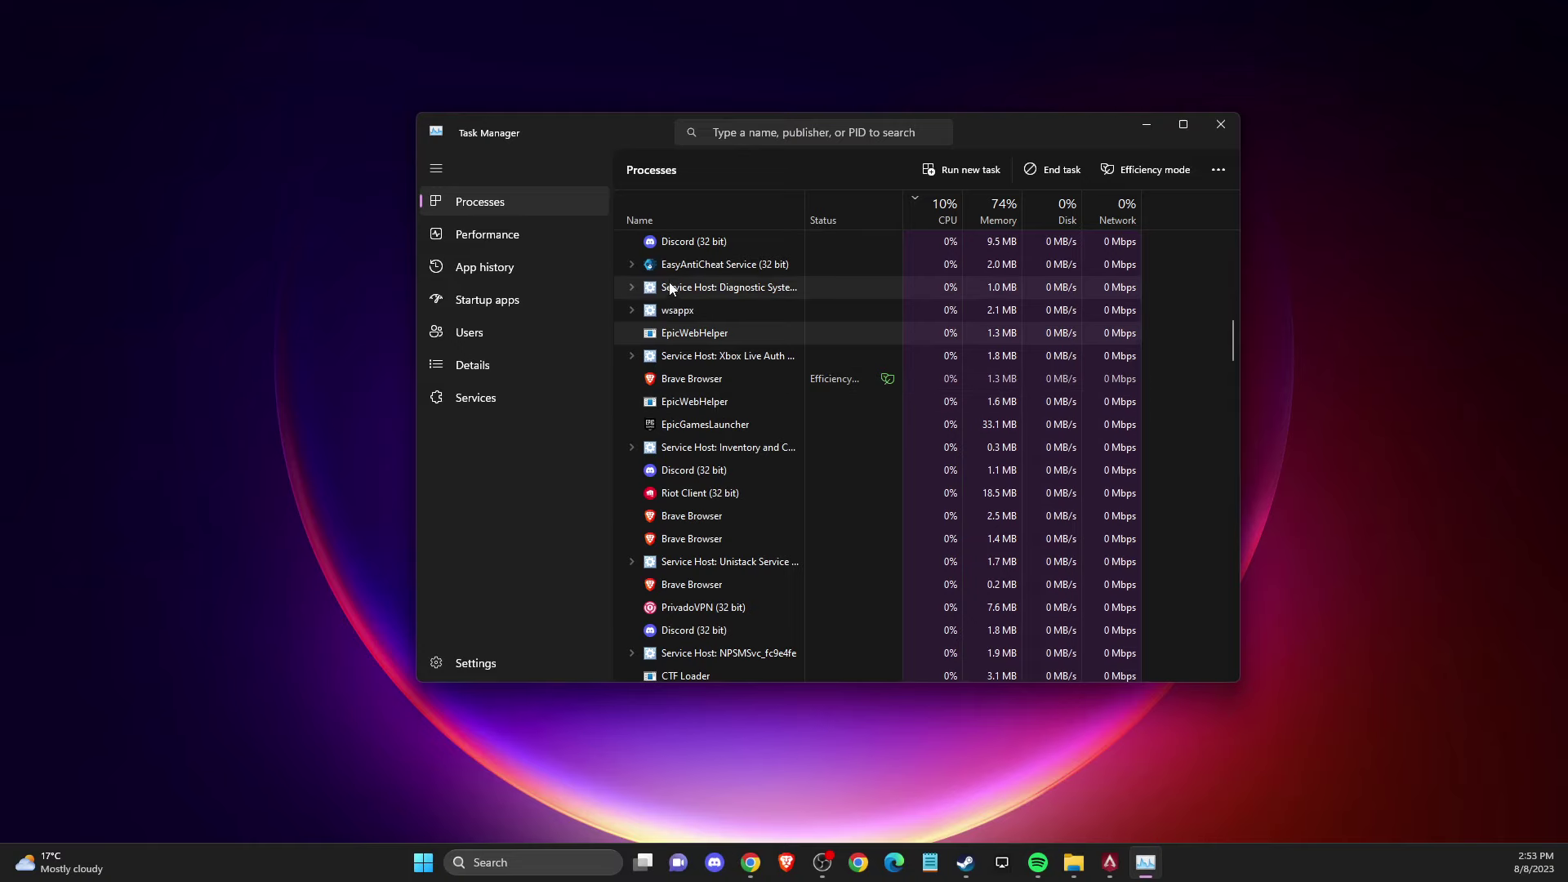
{"action": "right_click", "coordinate": [674, 268]}
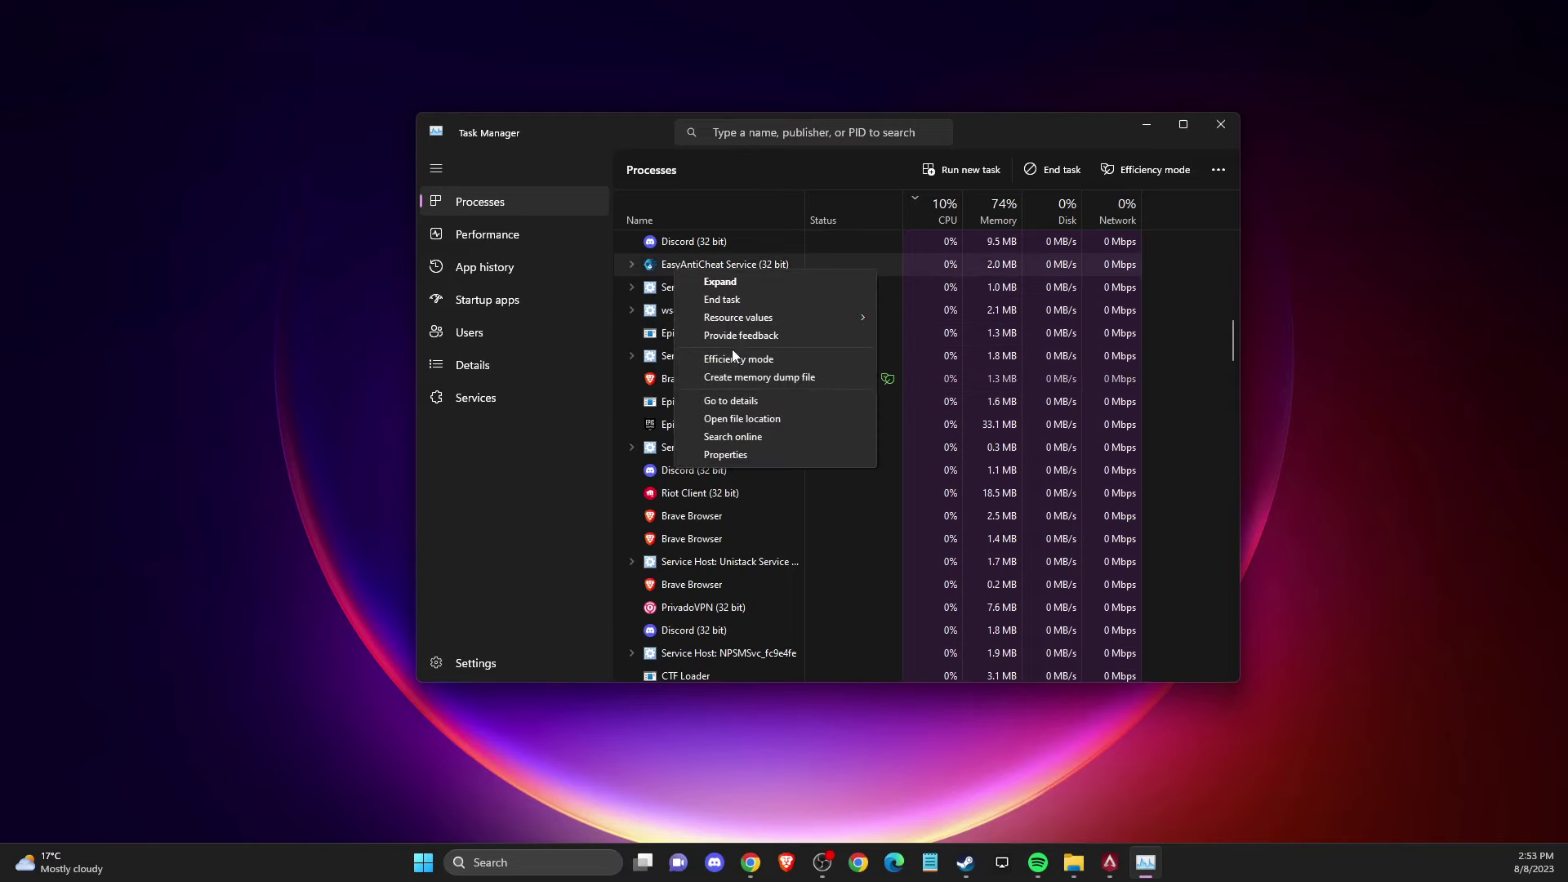
{"action": "left_click", "coordinate": [731, 400]}
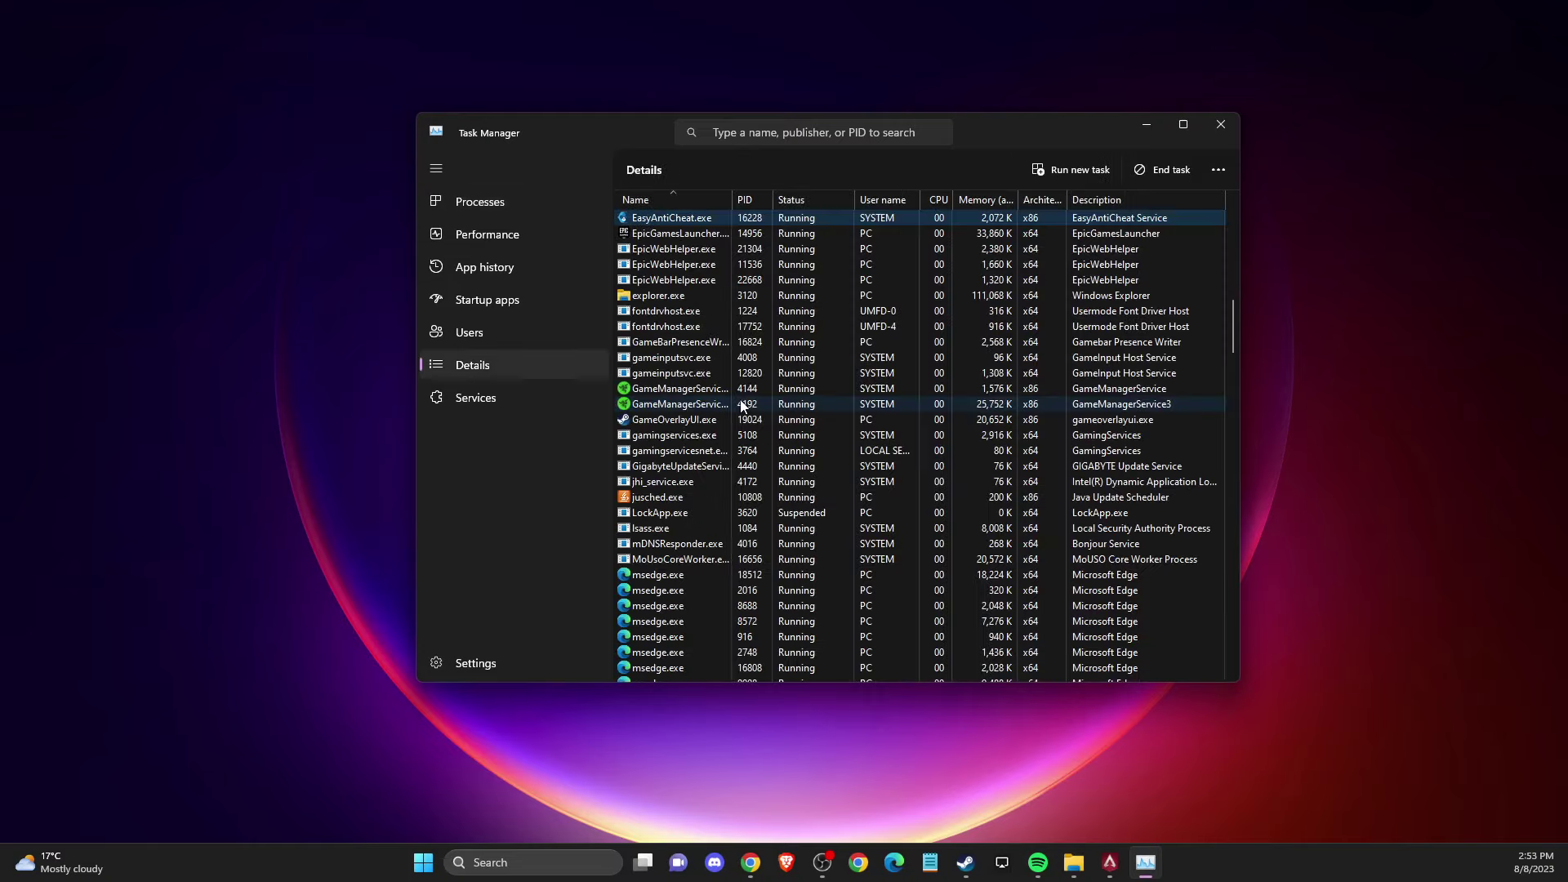
{"action": "scroll", "coordinate": [675, 359], "scroll_direction": "down", "scroll_amount": 15}
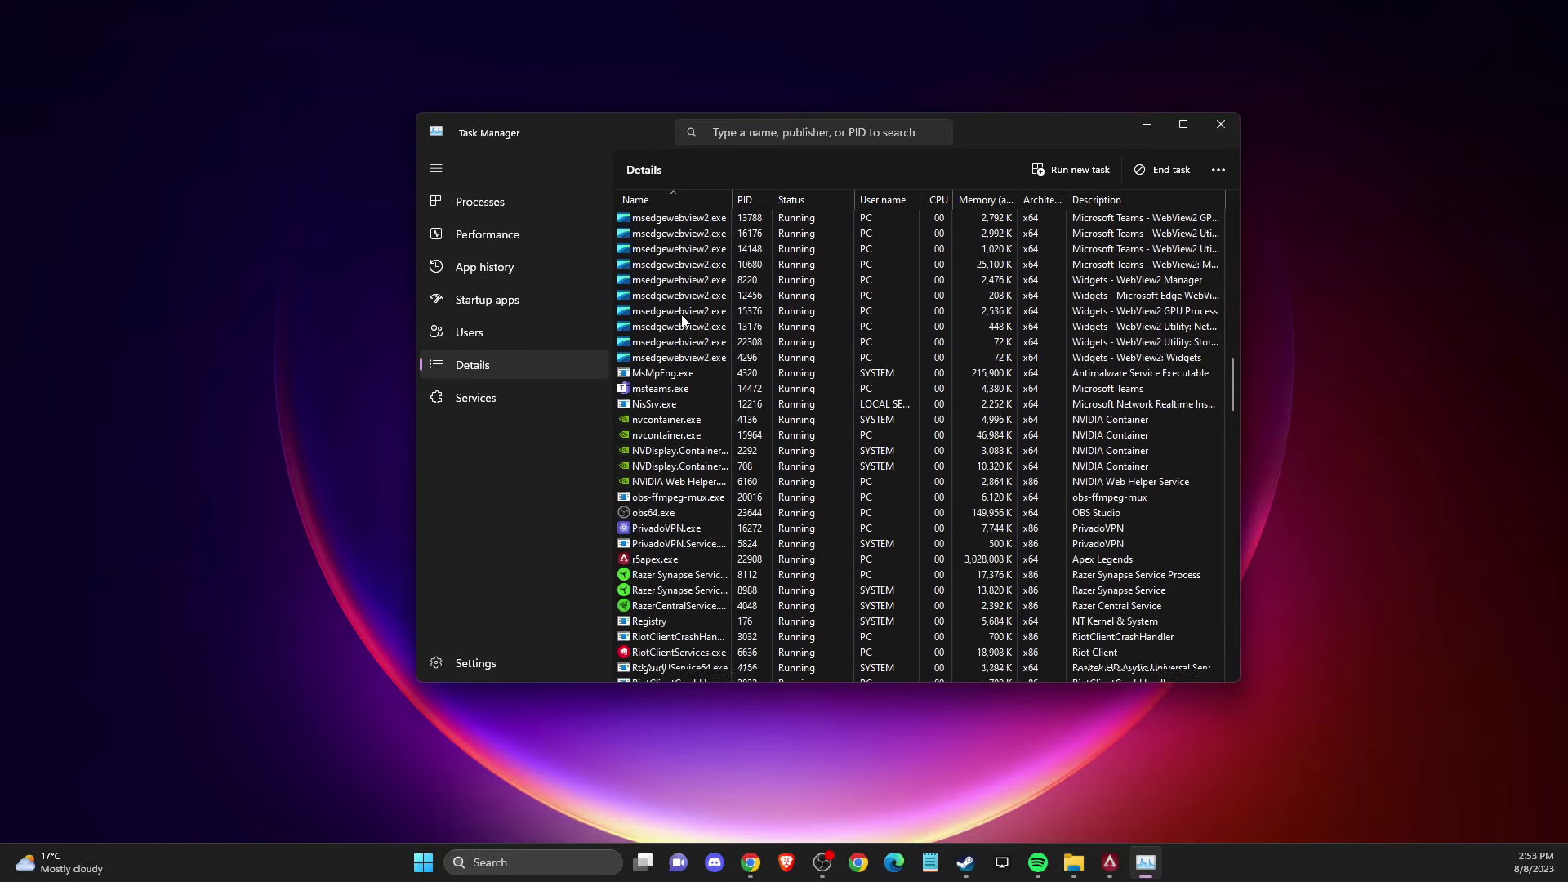
{"action": "scroll", "coordinate": [682, 320], "scroll_direction": "down", "scroll_amount": 3}
{"action": "scroll", "coordinate": [678, 320], "scroll_direction": "up", "scroll_amount": 10}
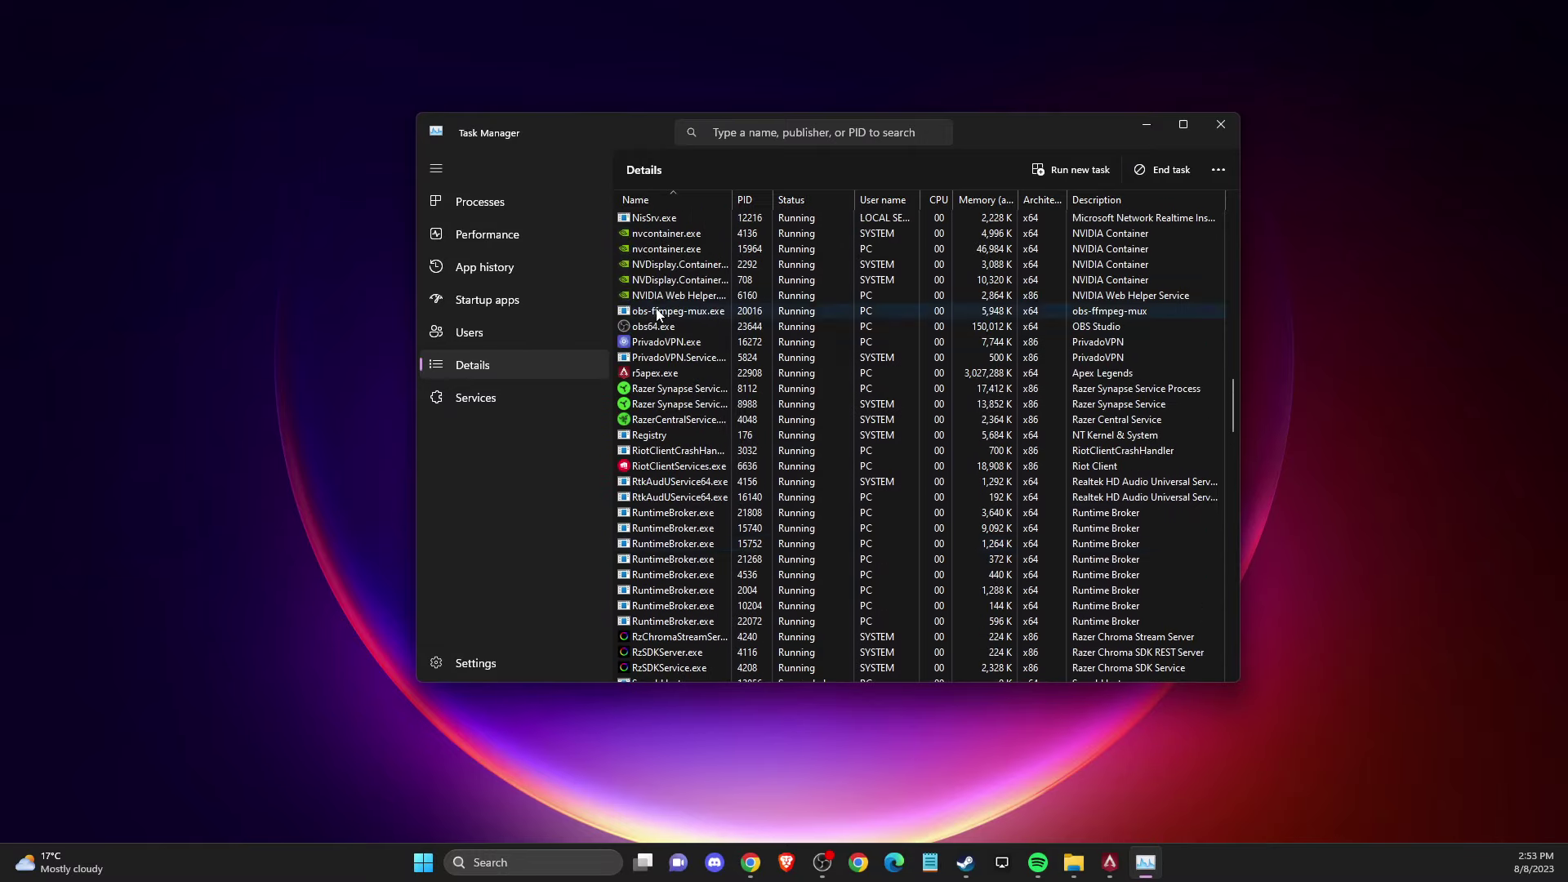
{"action": "scroll", "coordinate": [662, 319], "scroll_direction": "down", "scroll_amount": 6}
{"action": "scroll", "coordinate": [663, 319], "scroll_direction": "down", "scroll_amount": 7}
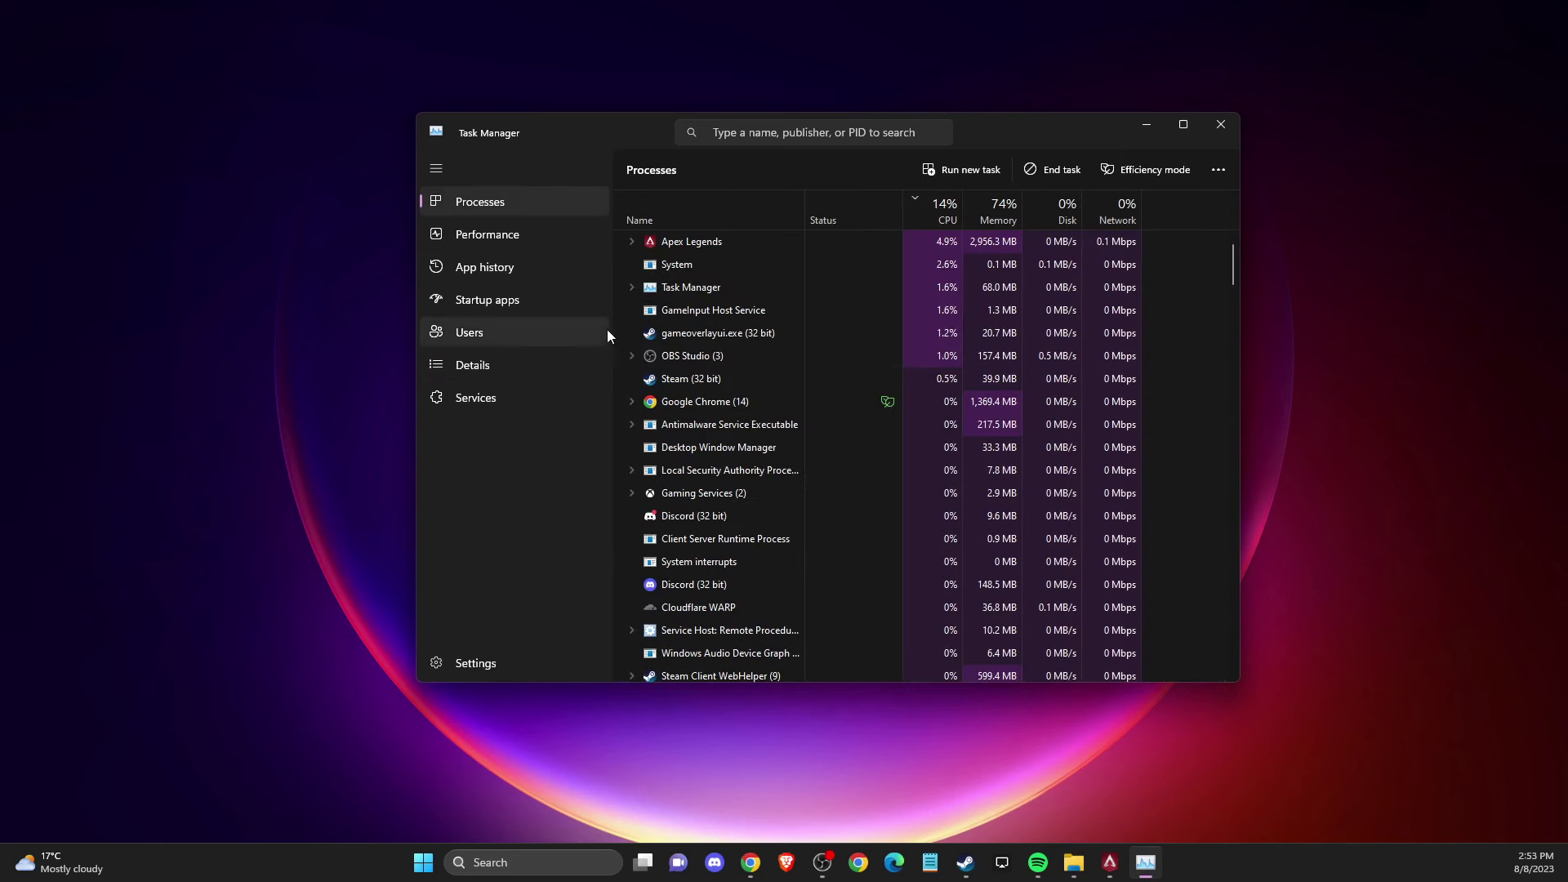
{"action": "scroll", "coordinate": [668, 473], "scroll_direction": "down", "scroll_amount": 10}
{"action": "scroll", "coordinate": [727, 458], "scroll_direction": "down", "scroll_amount": 5}
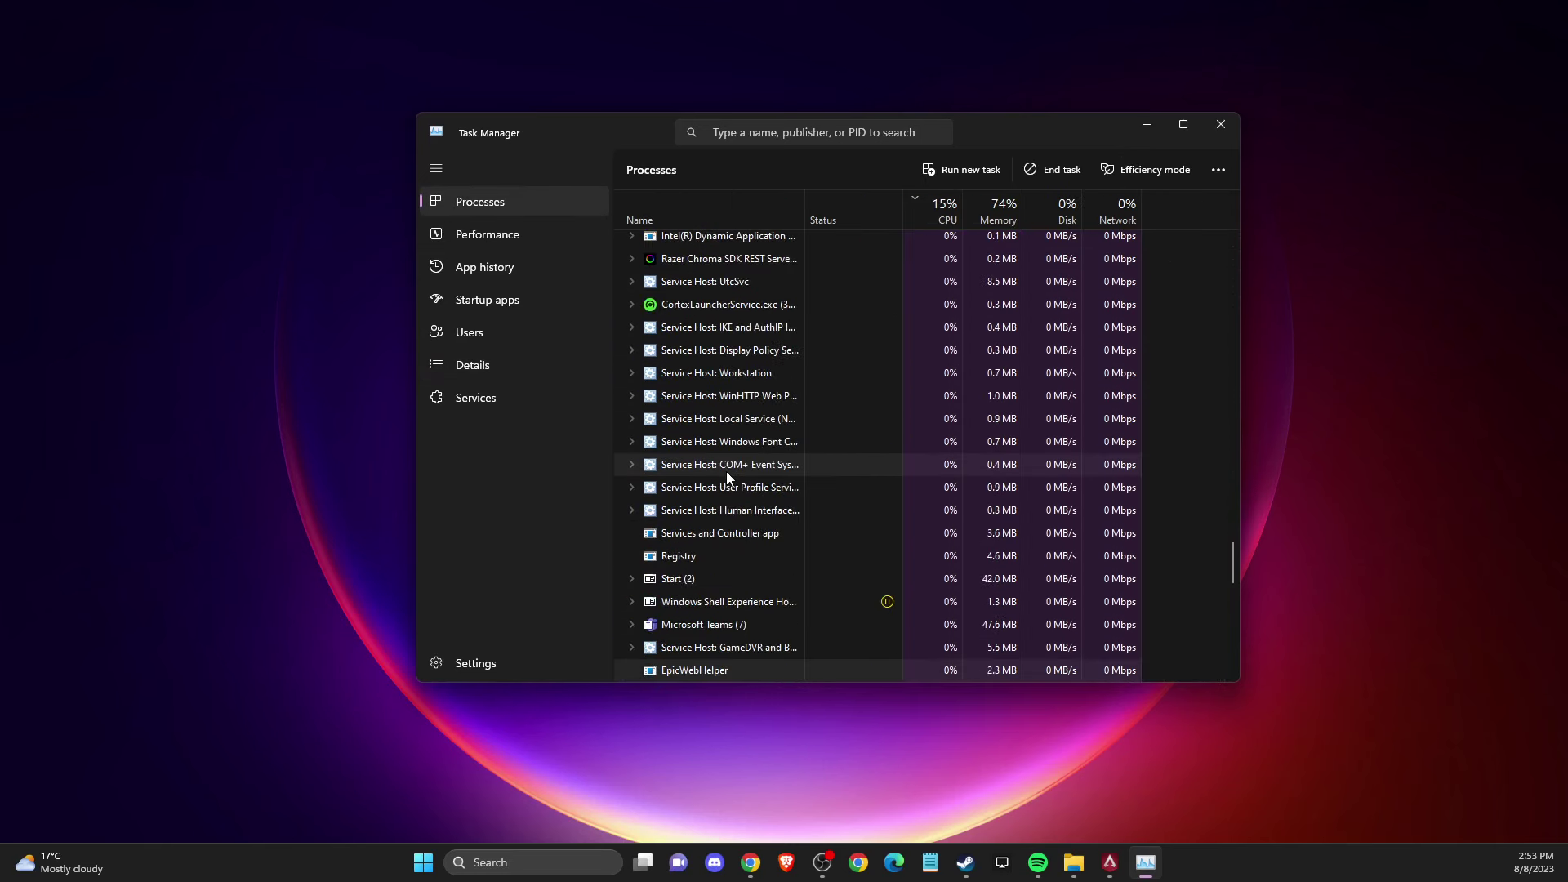
Go to EasyAntiCheat Service's details and review EasyAntiCheat.exe's Set priority levels, then dismiss the menu.
{"action": "right_click", "coordinate": [725, 248]}
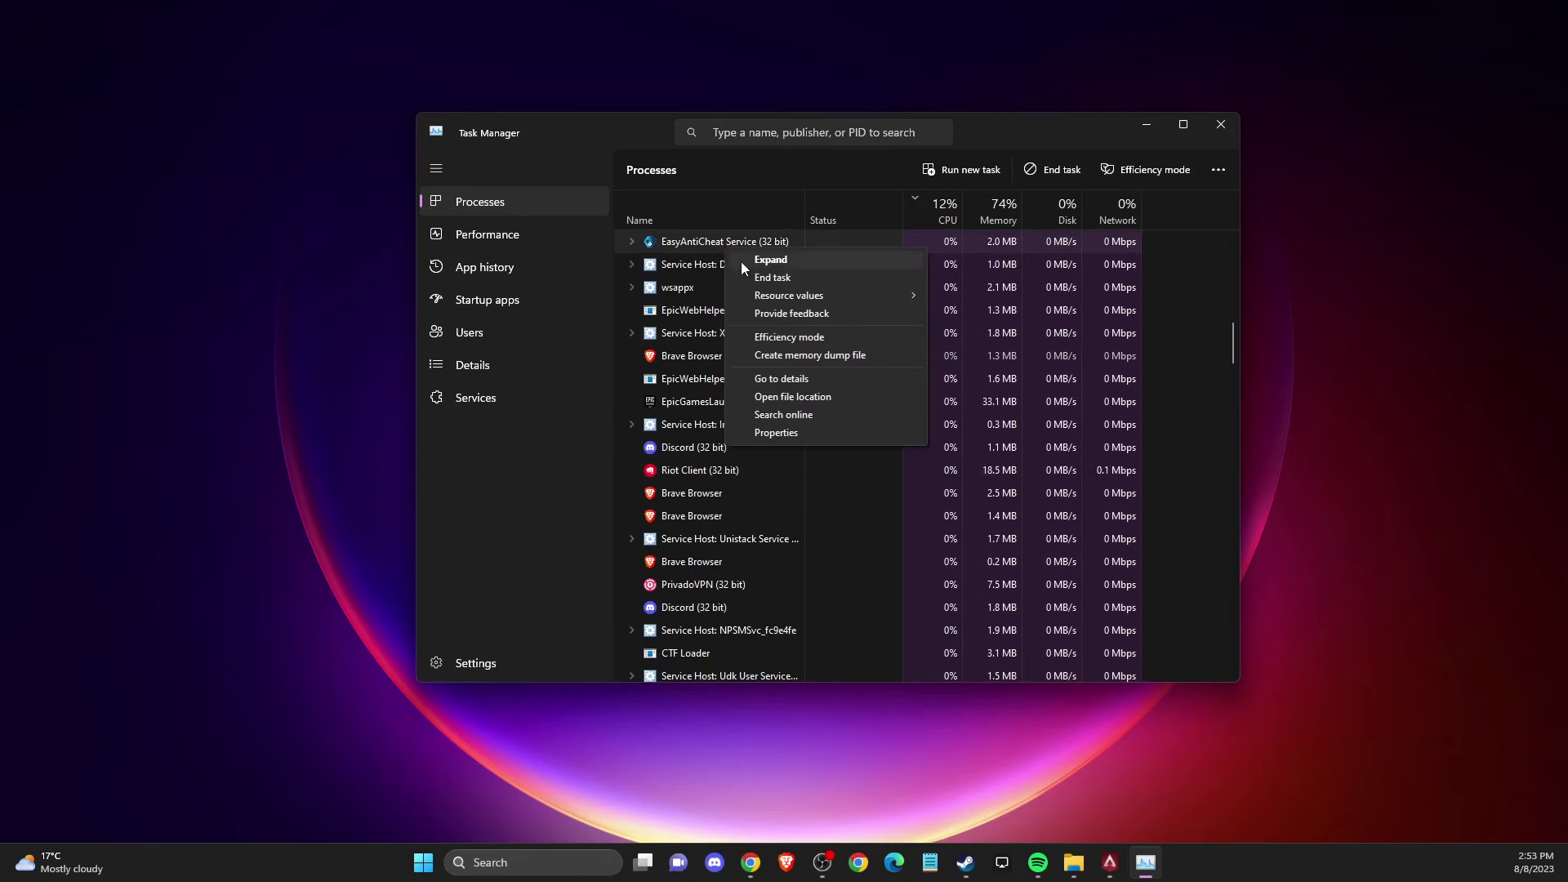
{"action": "left_click", "coordinate": [780, 378]}
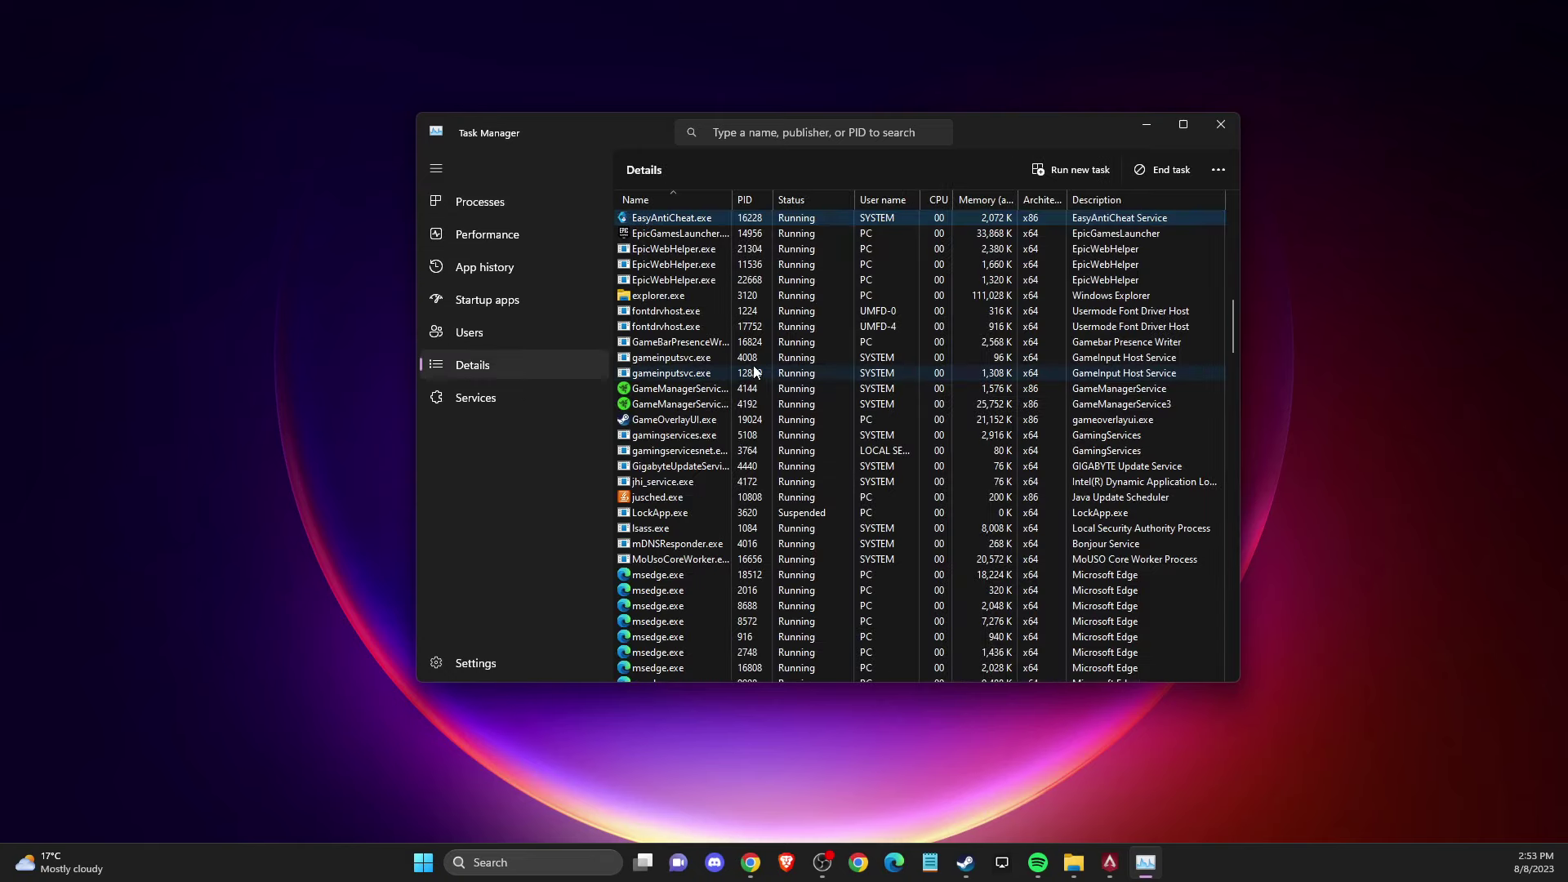
{"action": "right_click", "coordinate": [664, 223]}
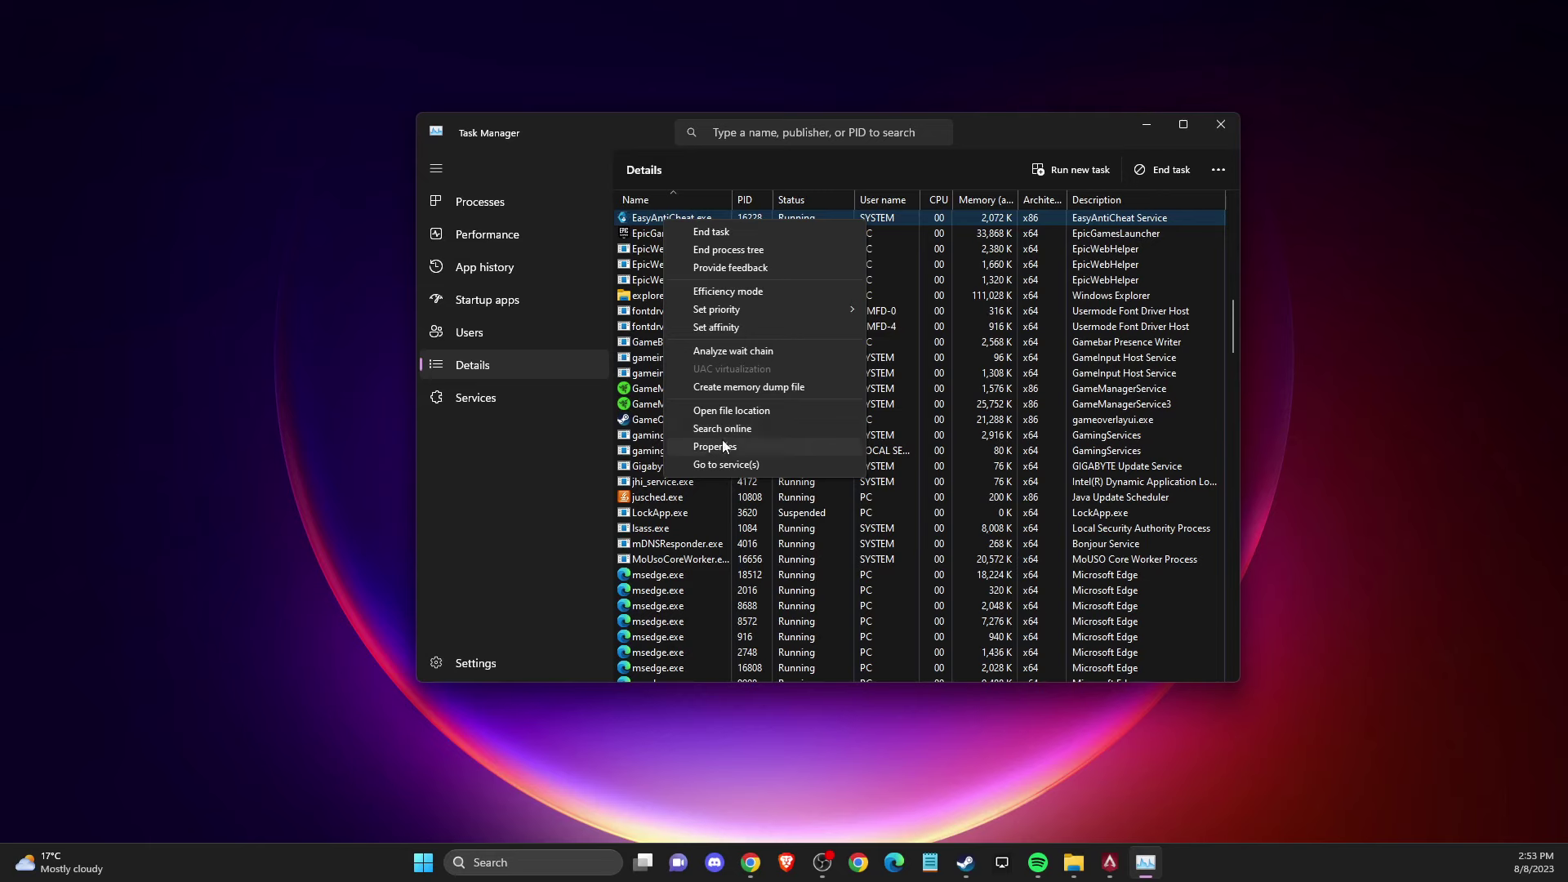
{"action": "mouse_move", "coordinate": [824, 312]}
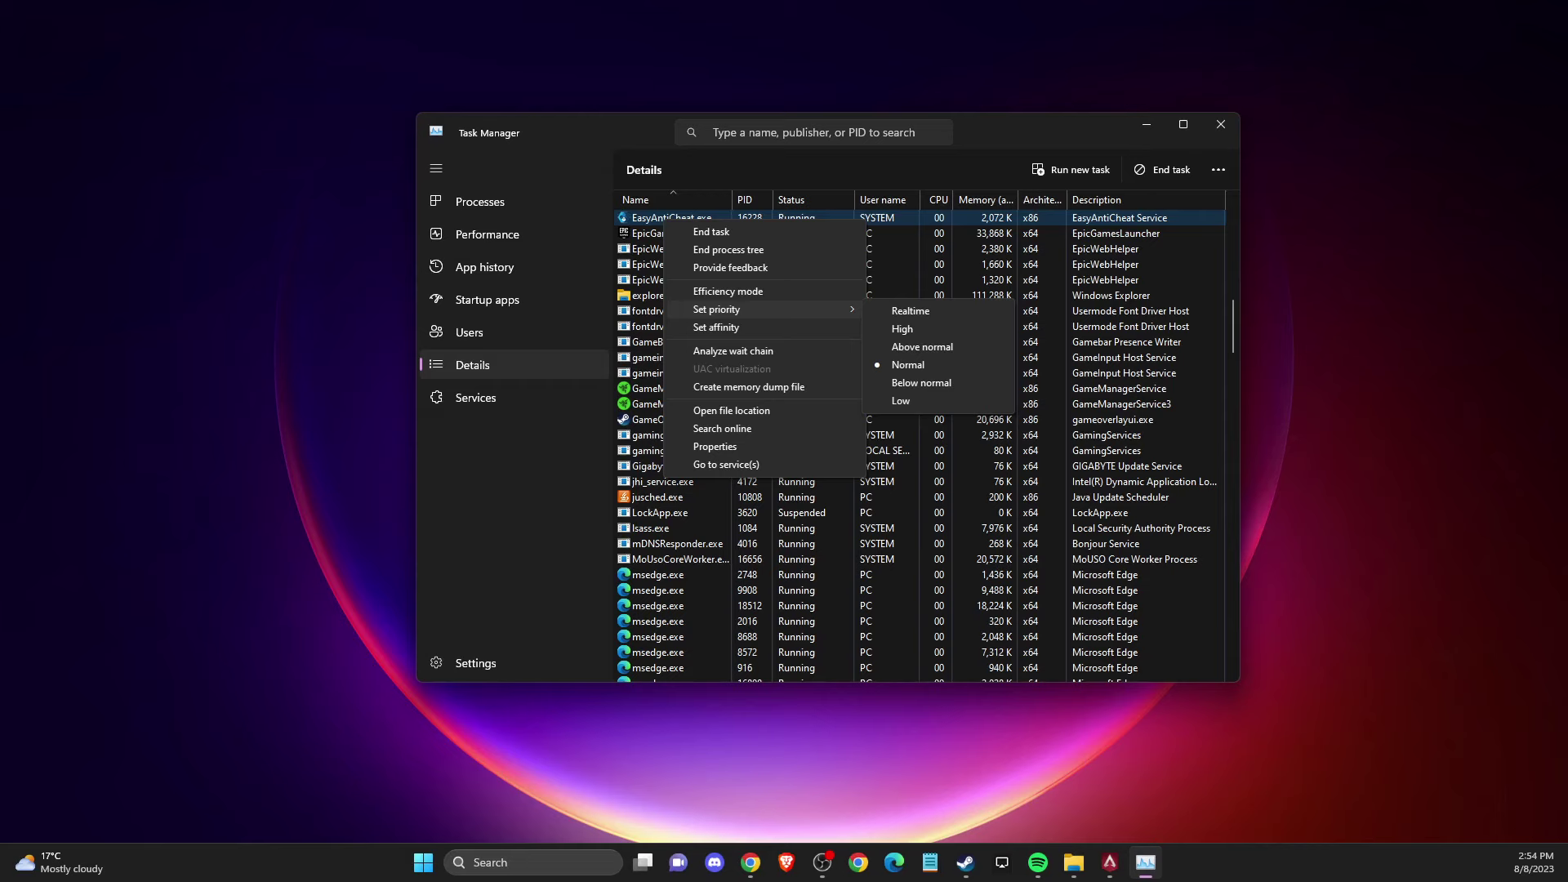
{"action": "left_click", "coordinate": [1222, 724]}
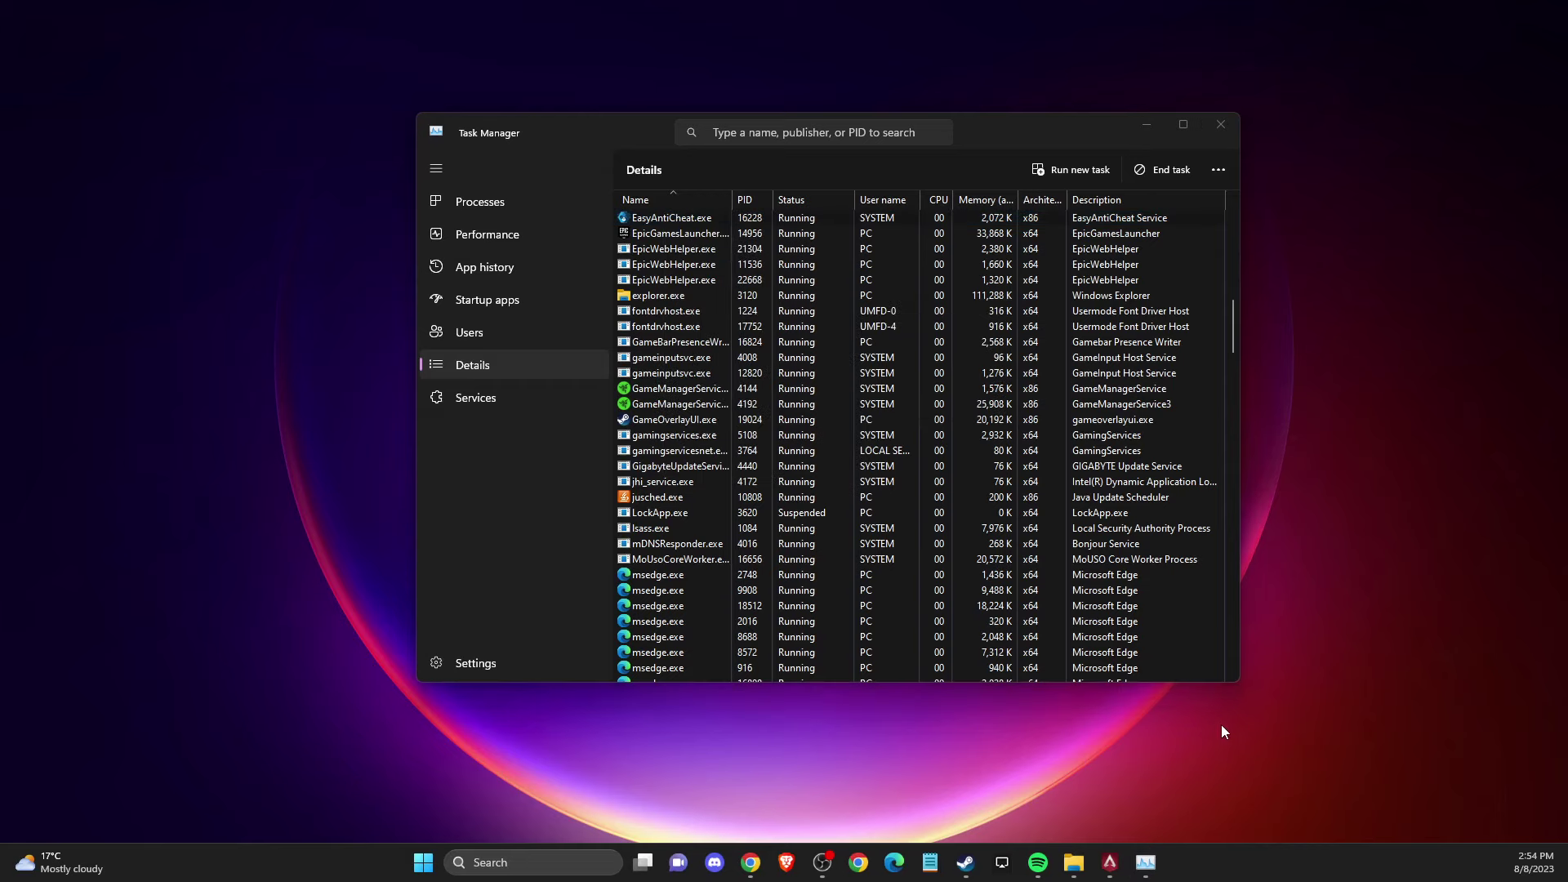
Open Settings and confirm Game Mode is On under Gaming.
{"action": "left_click", "coordinate": [542, 858]}
{"action": "type", "text": "settings"}
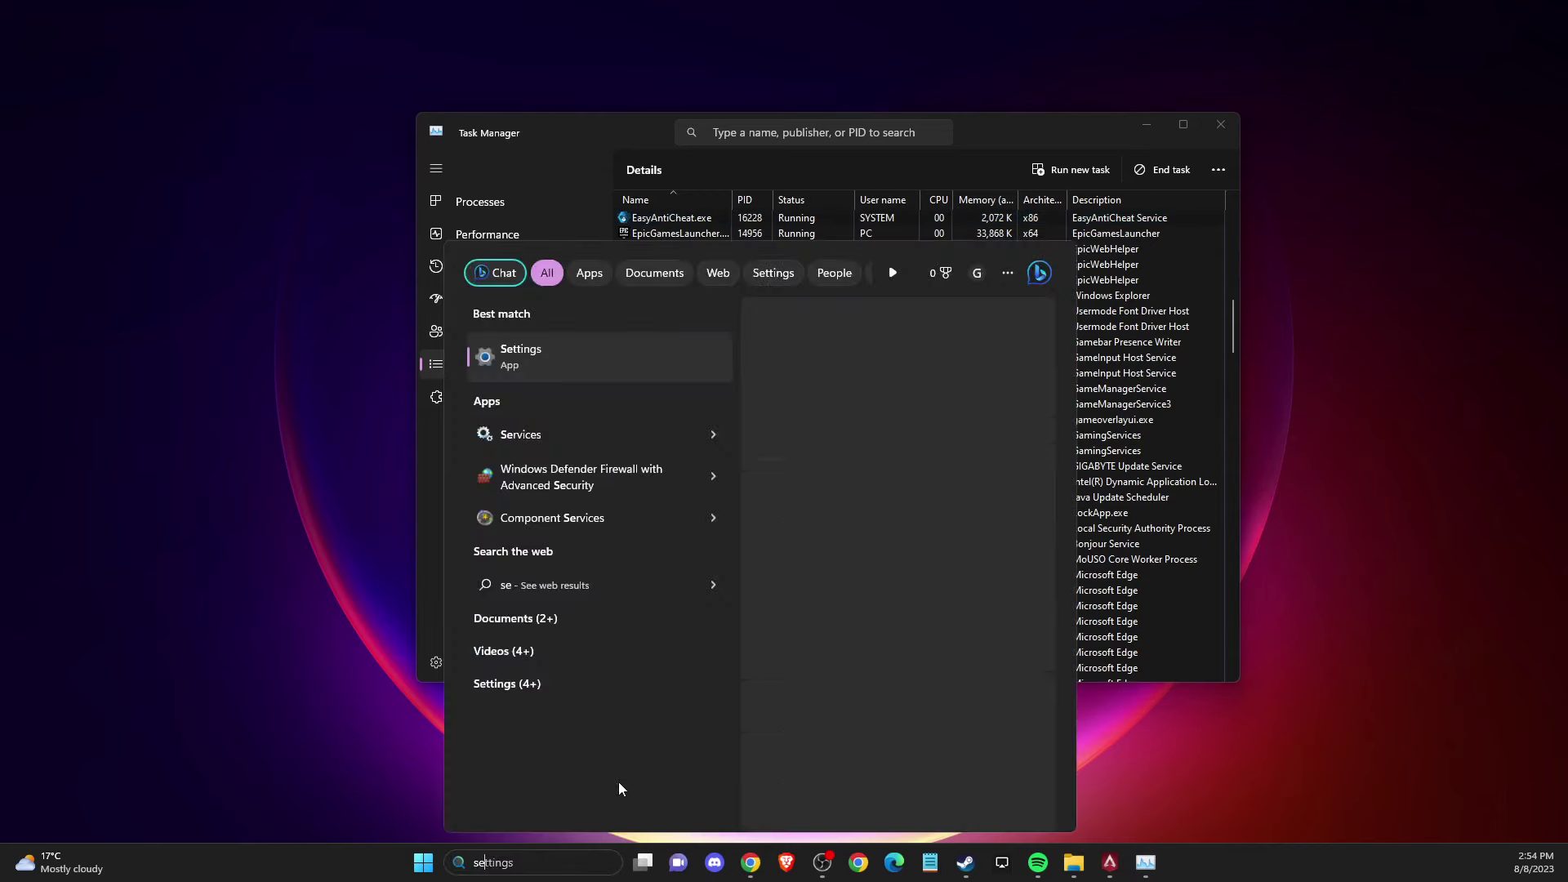
{"action": "left_click", "coordinate": [562, 449]}
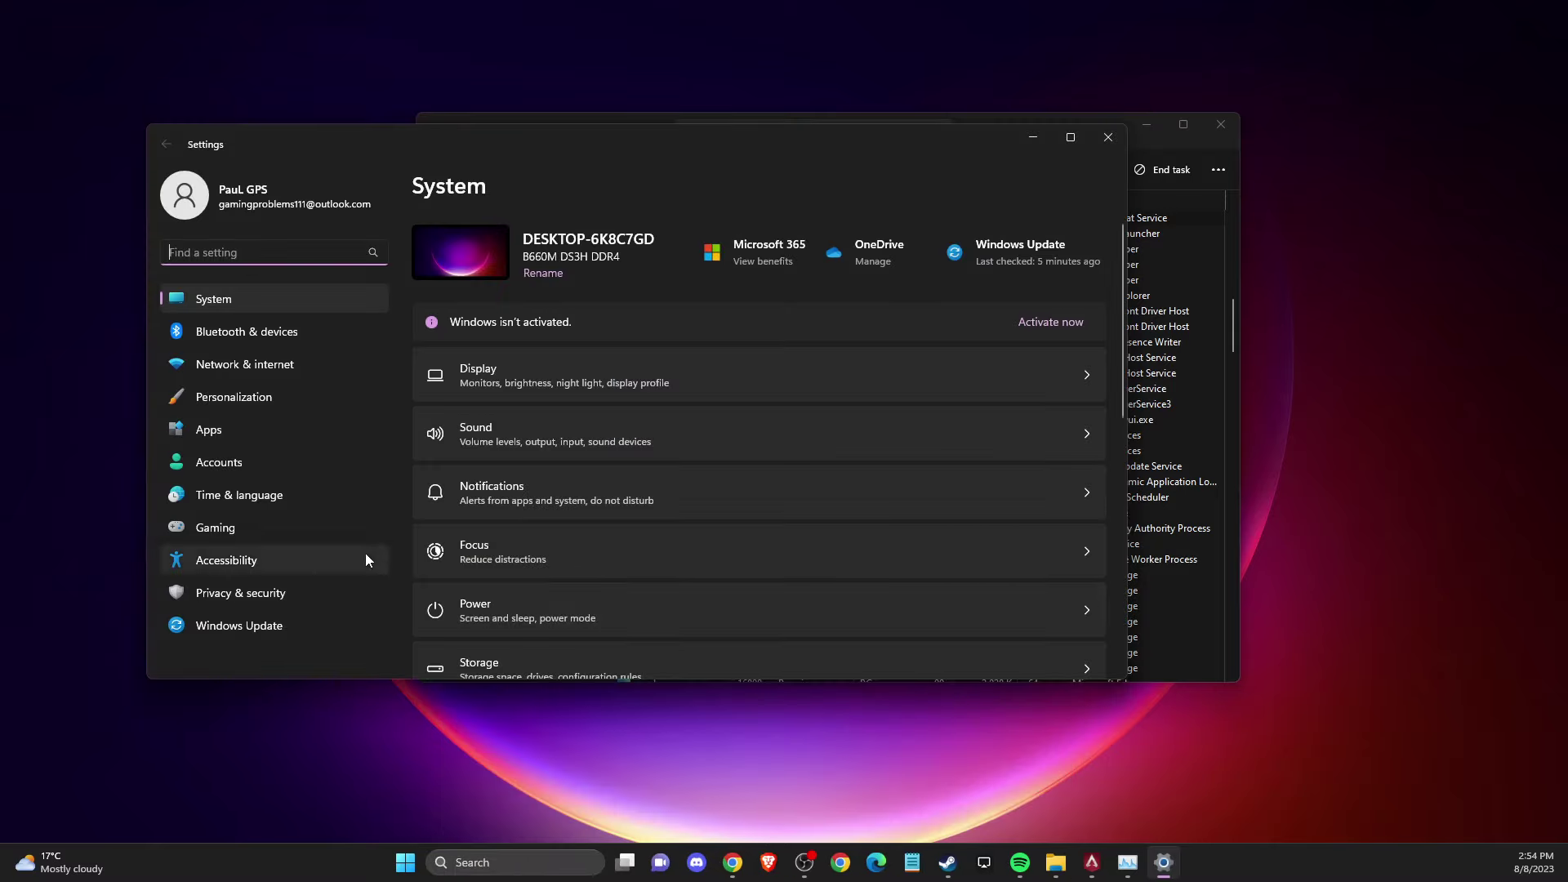
{"action": "left_click", "coordinate": [307, 531]}
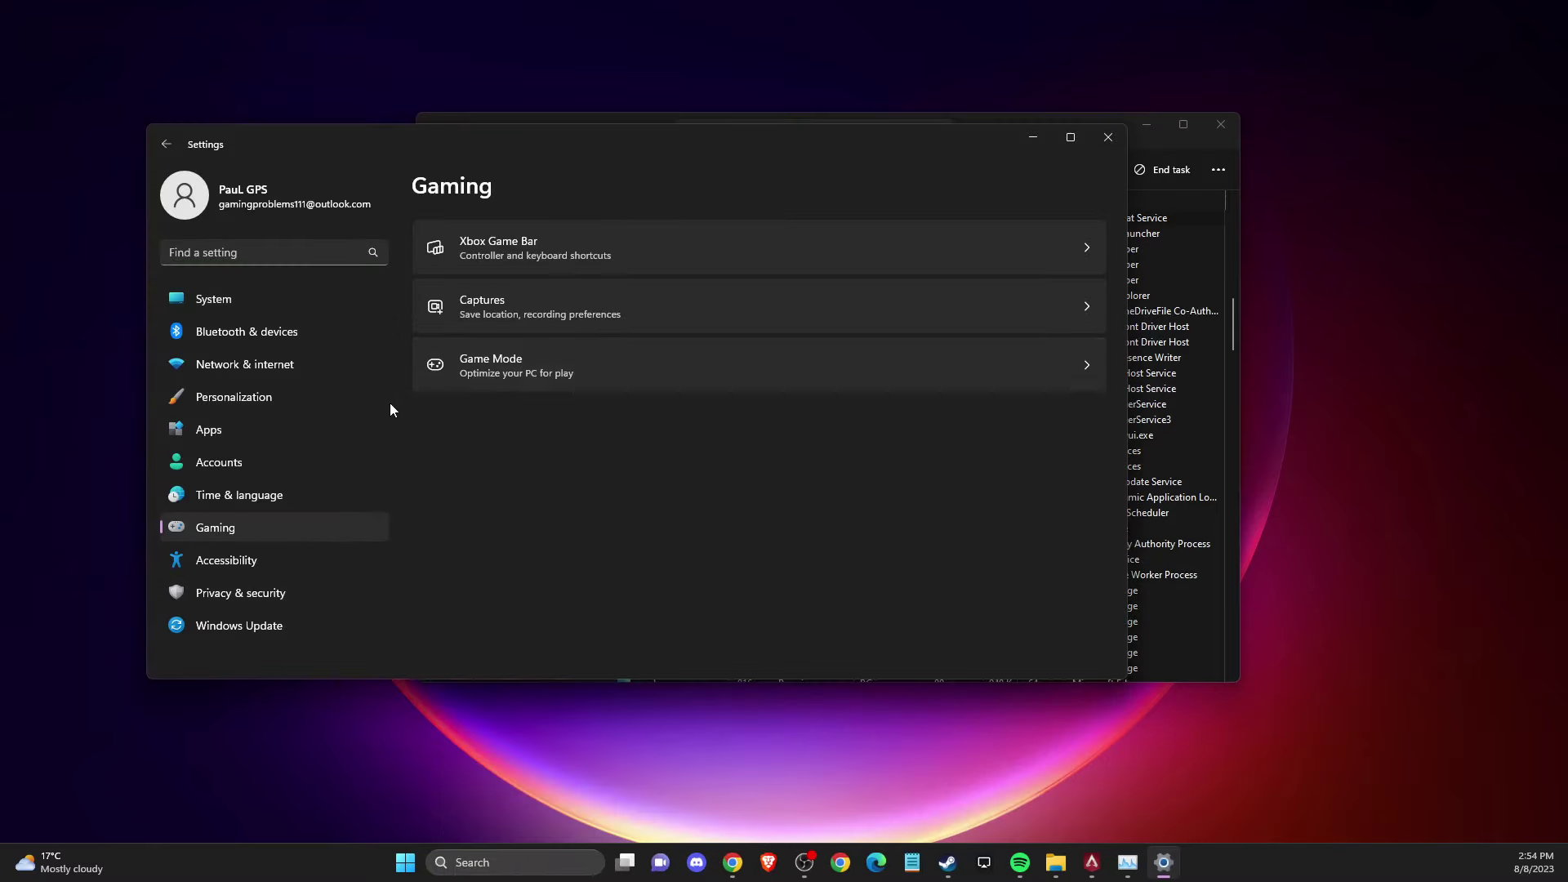
{"action": "left_click", "coordinate": [506, 369]}
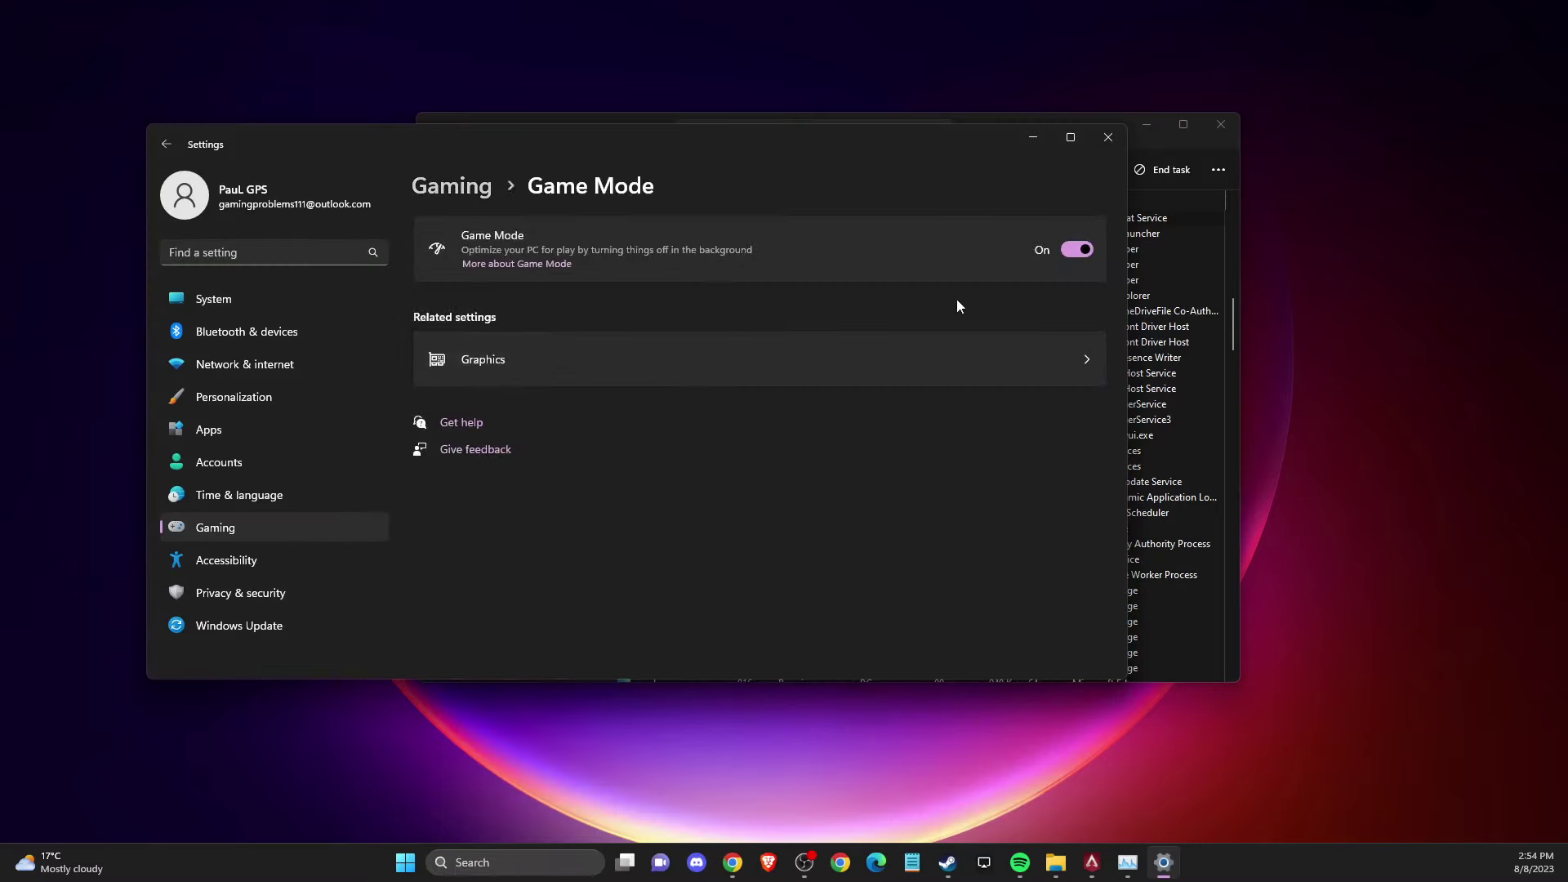
Look at Captures, confirm the Xbox Game Bar controller button is Off, and close Settings.
{"action": "left_click", "coordinate": [468, 186]}
{"action": "left_click", "coordinate": [469, 312]}
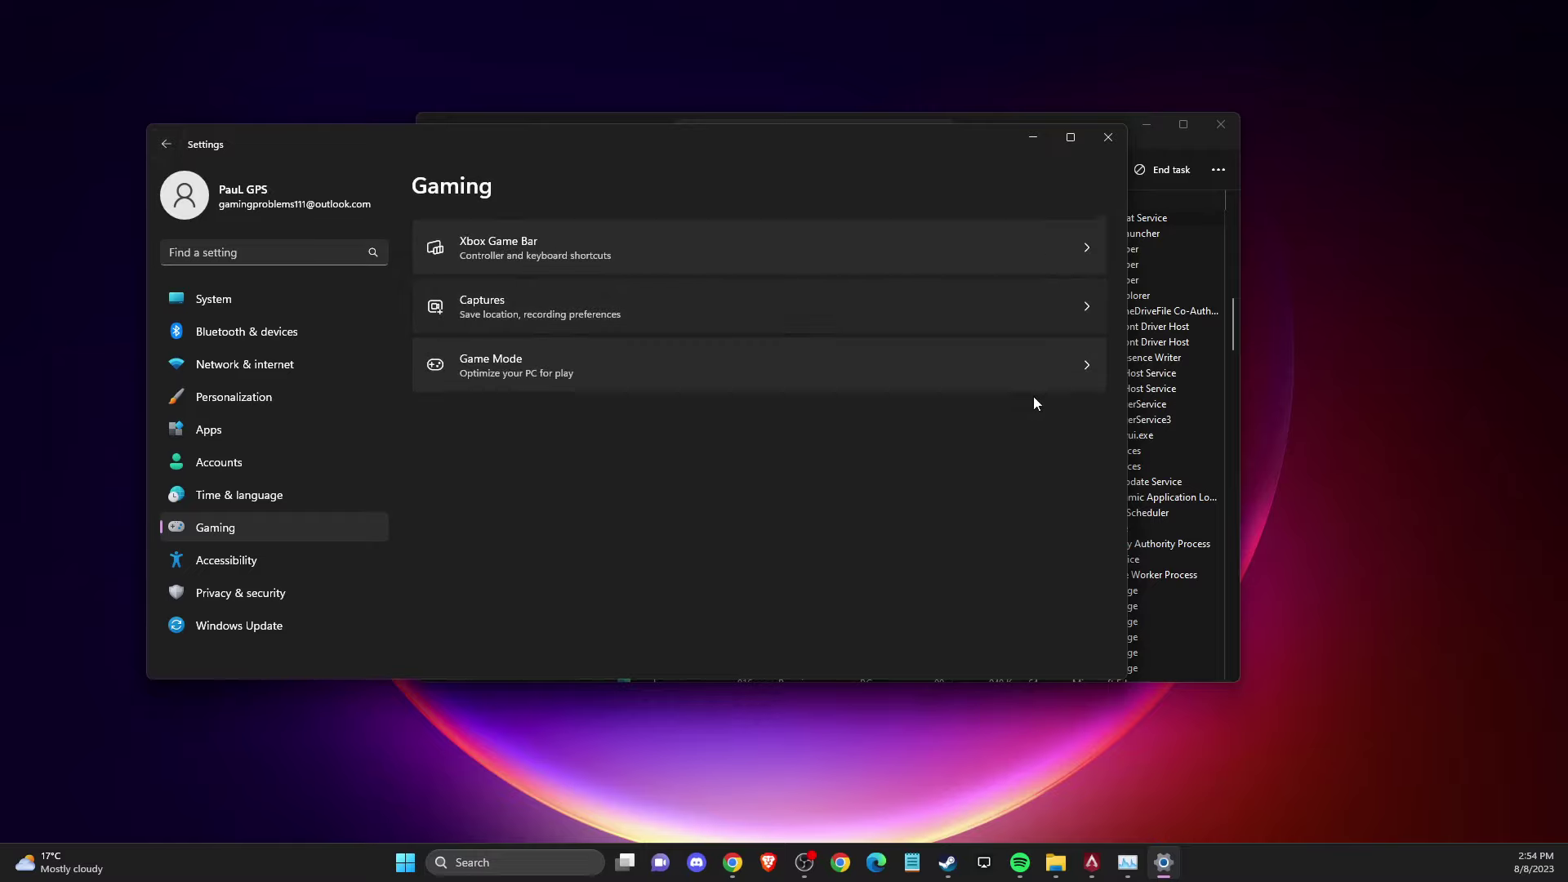
{"action": "left_click", "coordinate": [173, 153]}
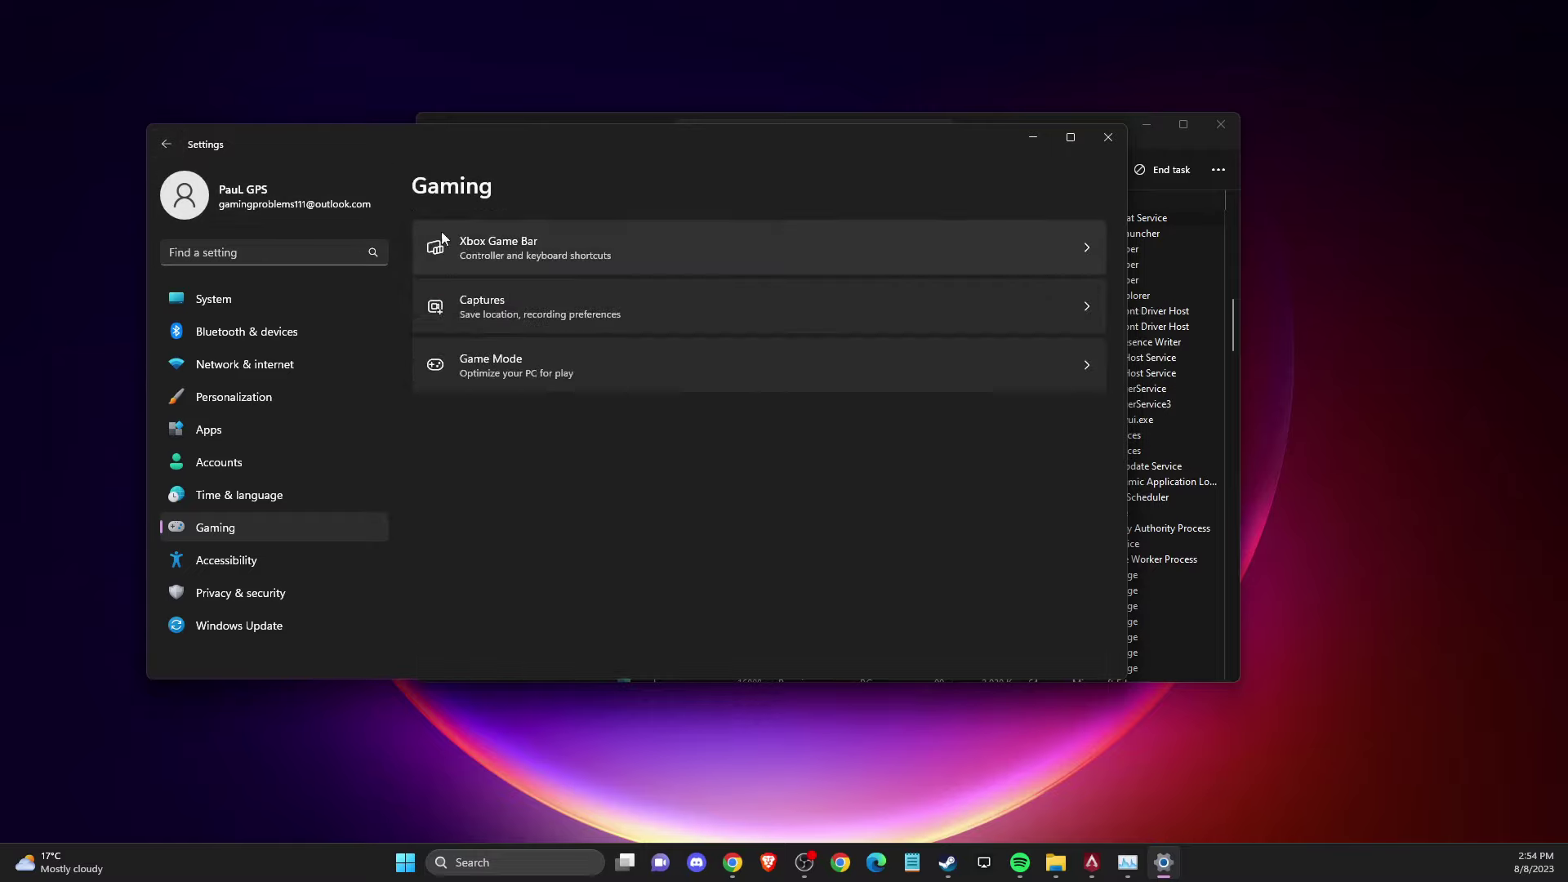
{"action": "left_click", "coordinate": [501, 247]}
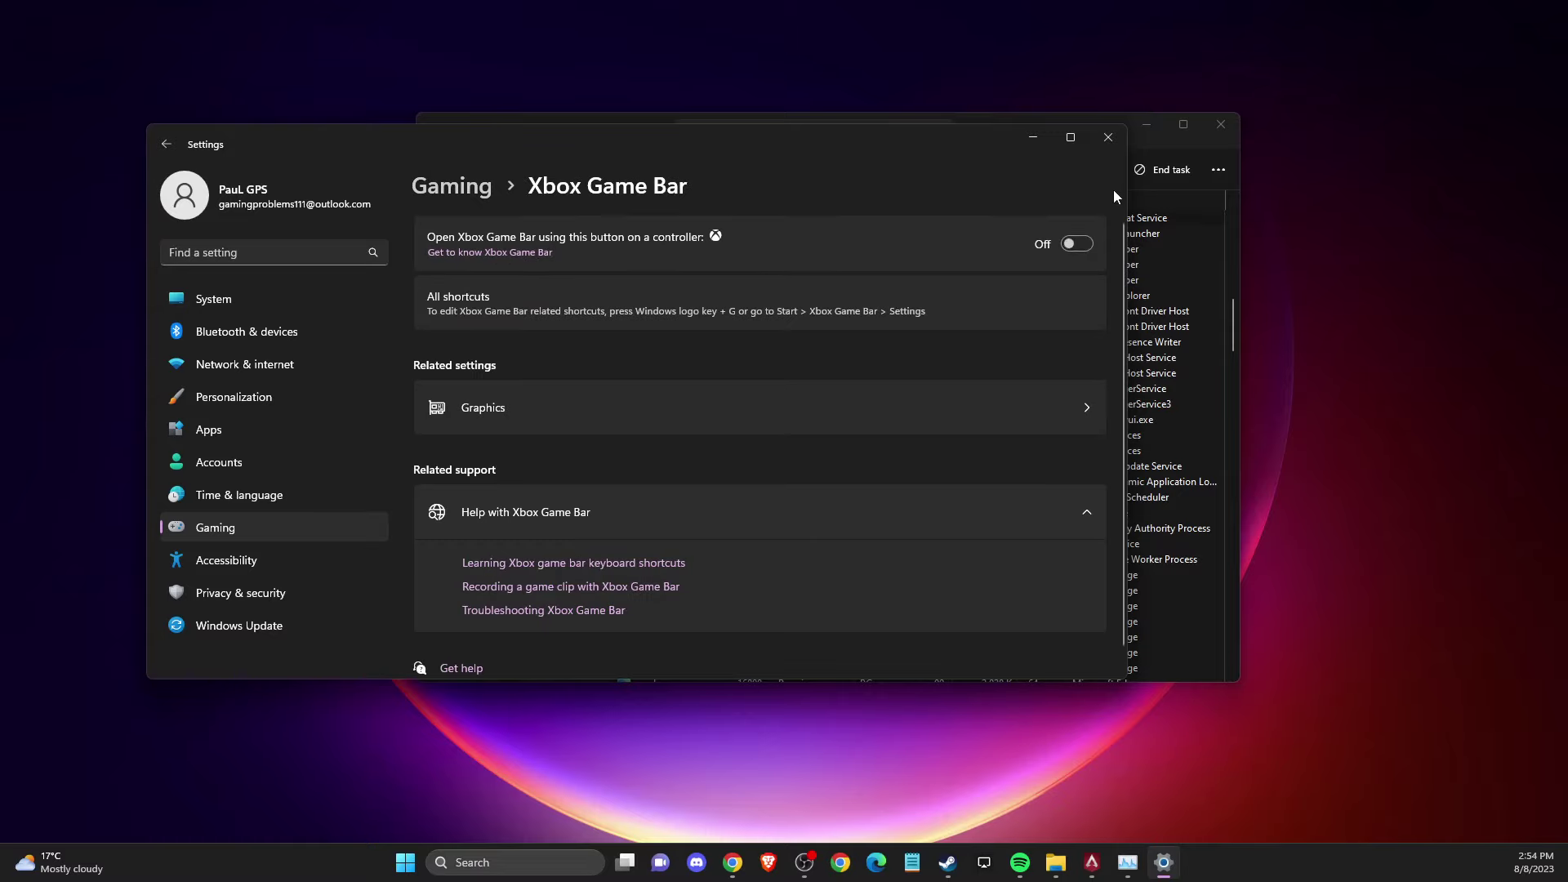
{"action": "left_click", "coordinate": [1110, 140]}
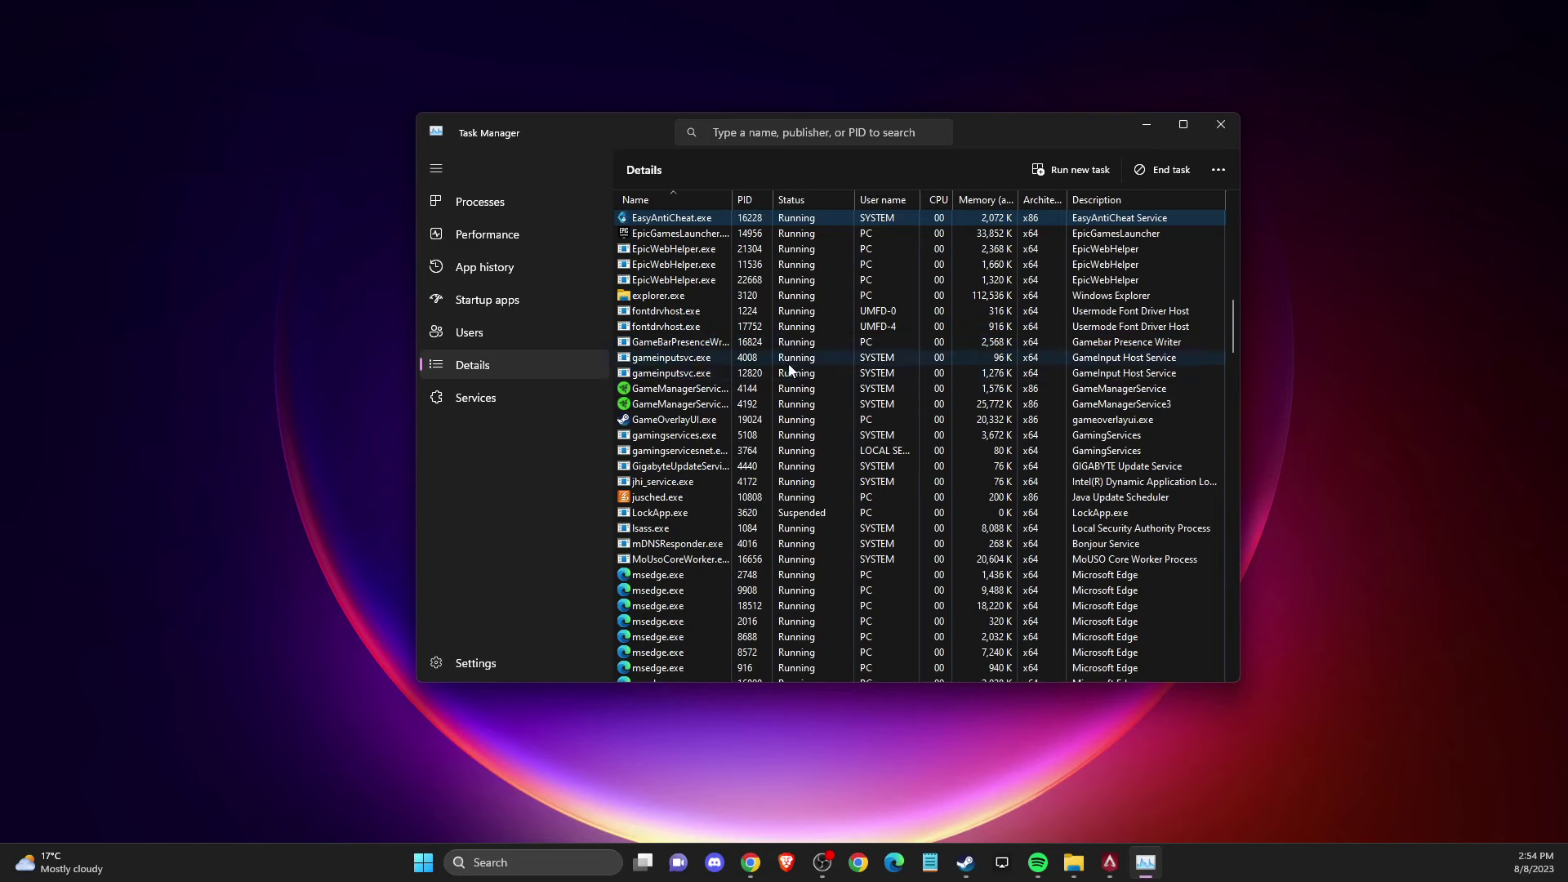
{"action": "scroll", "coordinate": [789, 370], "scroll_direction": "up", "scroll_amount": 20}
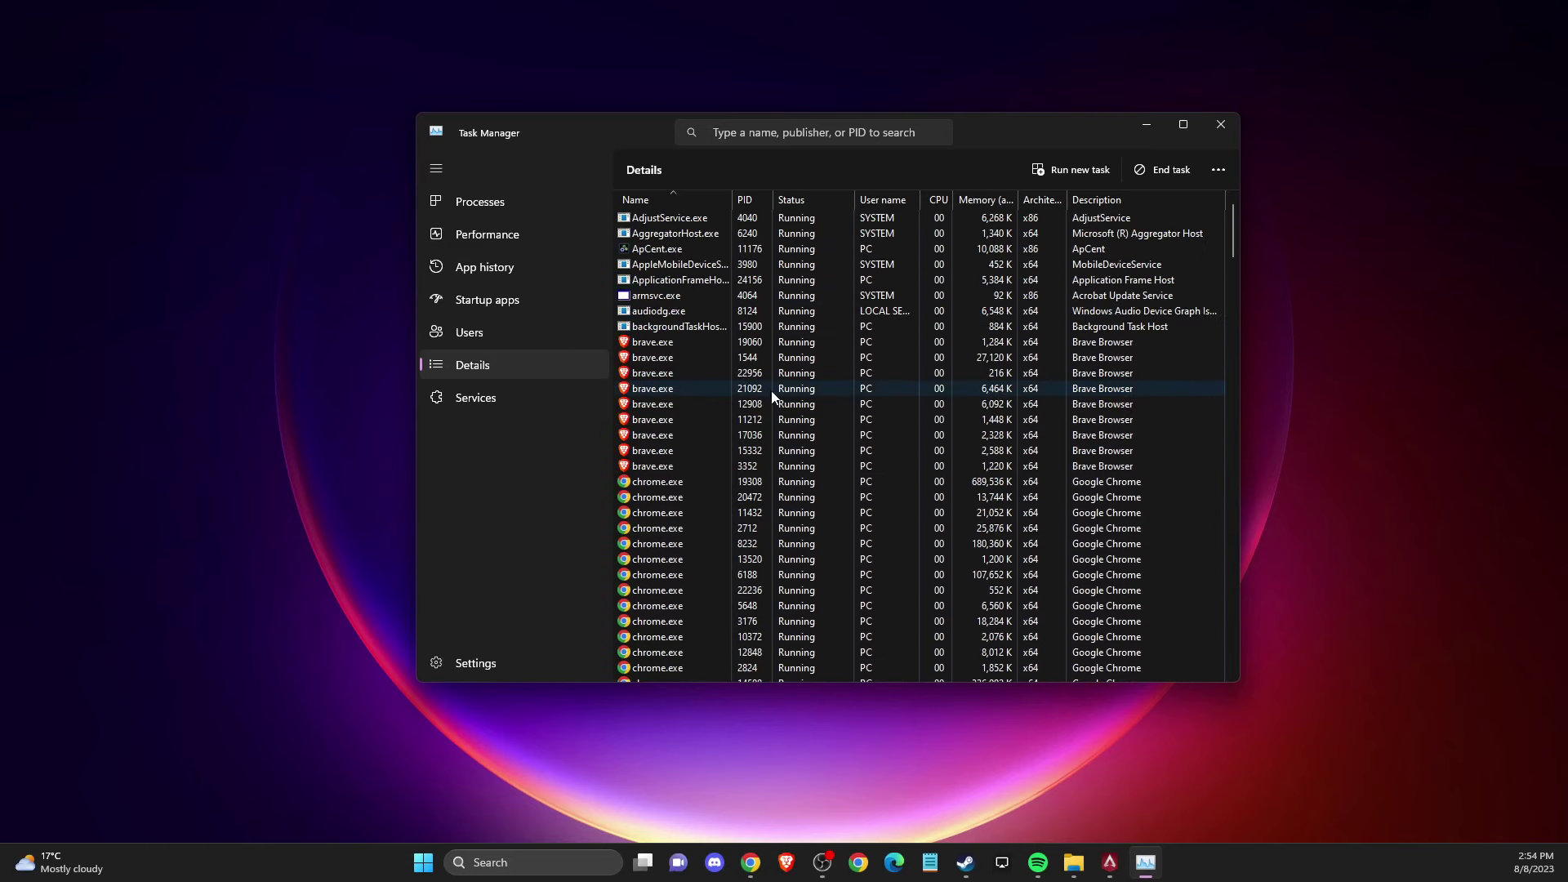
Close Task Manager and launch GeForce Experience from a search for 'gef'.
{"action": "left_click", "coordinate": [1220, 125]}
{"action": "left_click", "coordinate": [604, 852]}
{"action": "type", "text": "gef"}
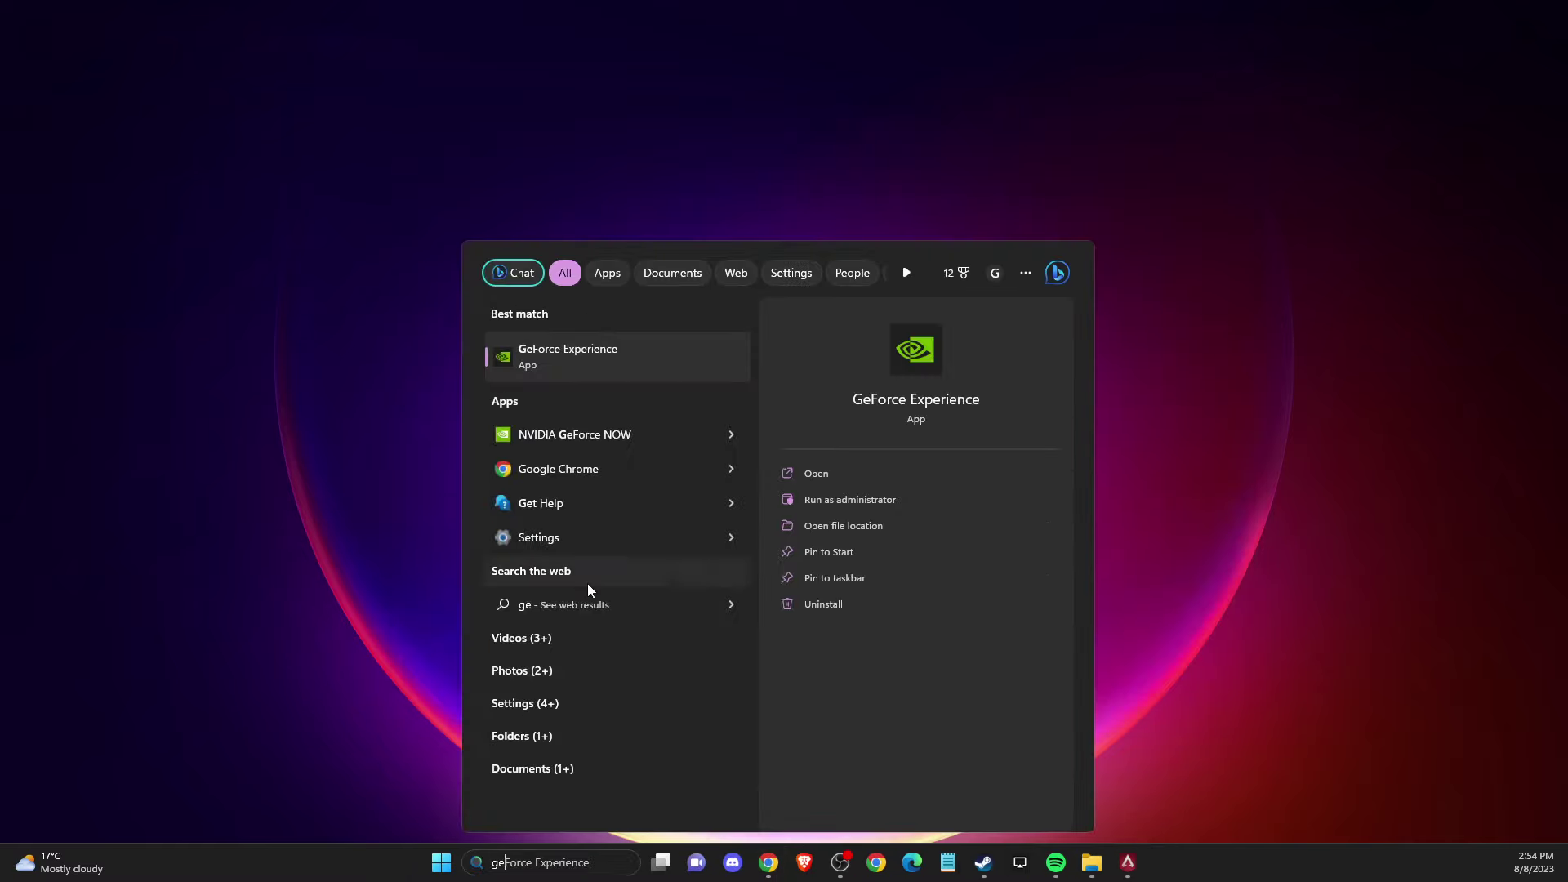
{"action": "left_click", "coordinate": [556, 353]}
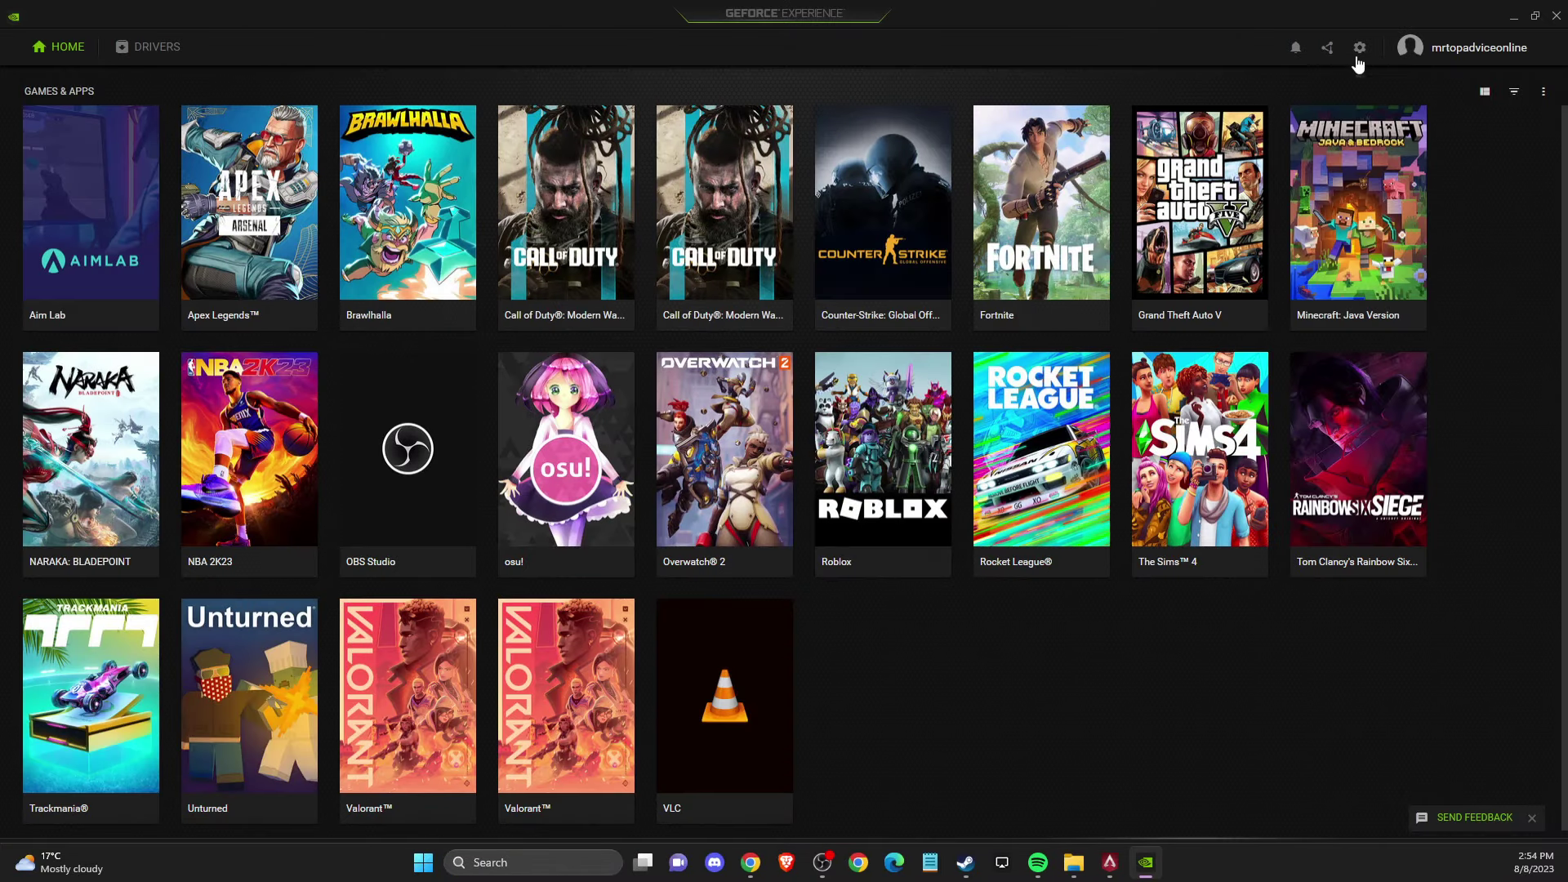
In GeForce Experience settings, expand In-Game Overlay's requirements and toggle the In-Game Overlay.
{"action": "left_click", "coordinate": [1360, 49]}
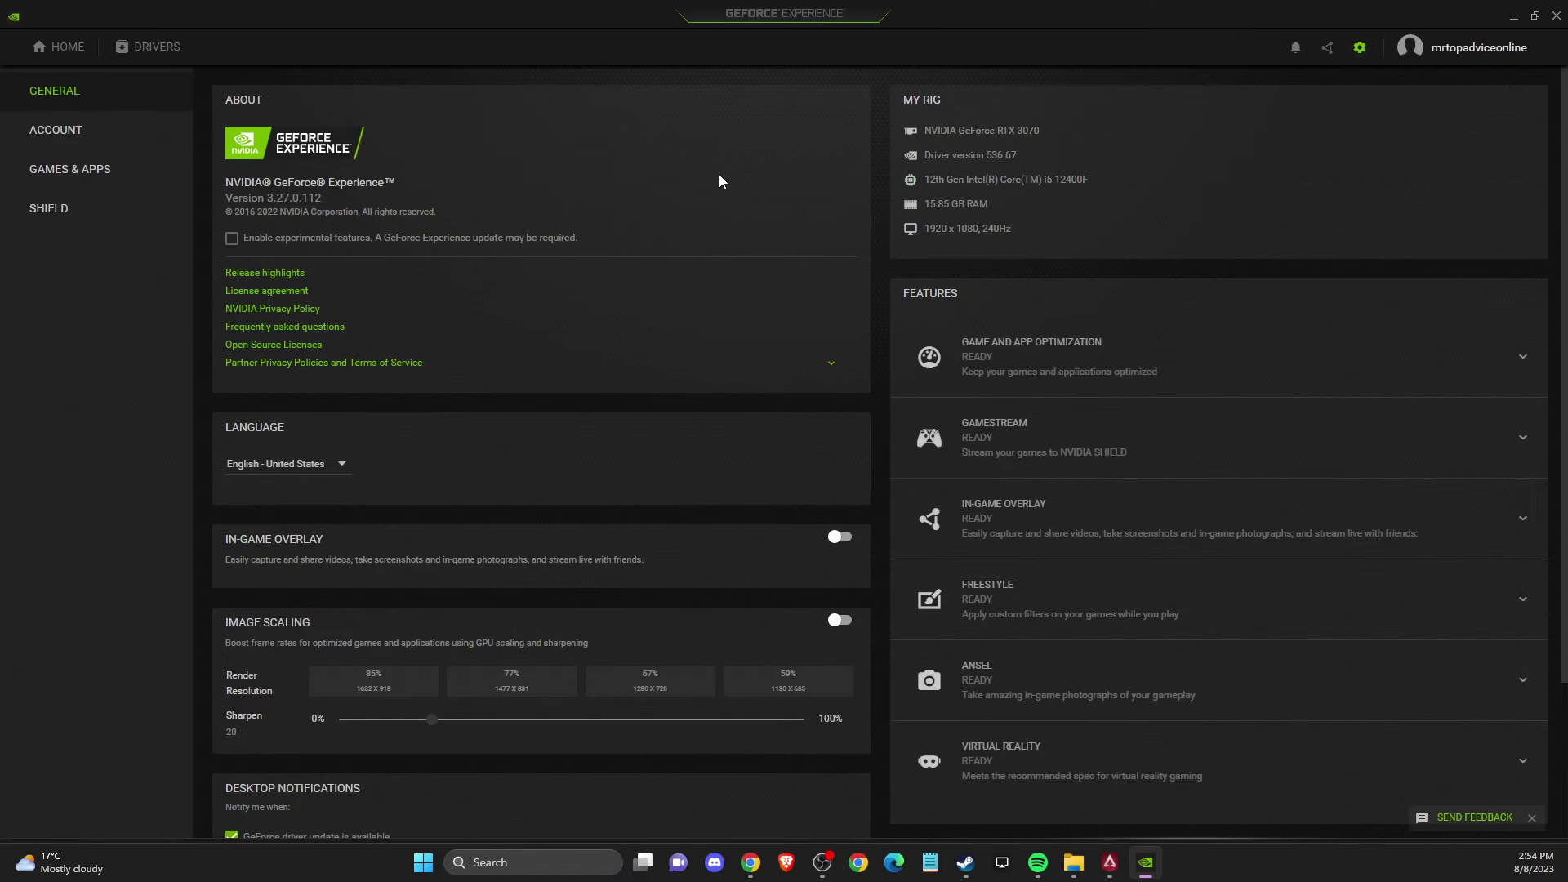
{"action": "scroll", "coordinate": [527, 371], "scroll_direction": "down", "scroll_amount": 3}
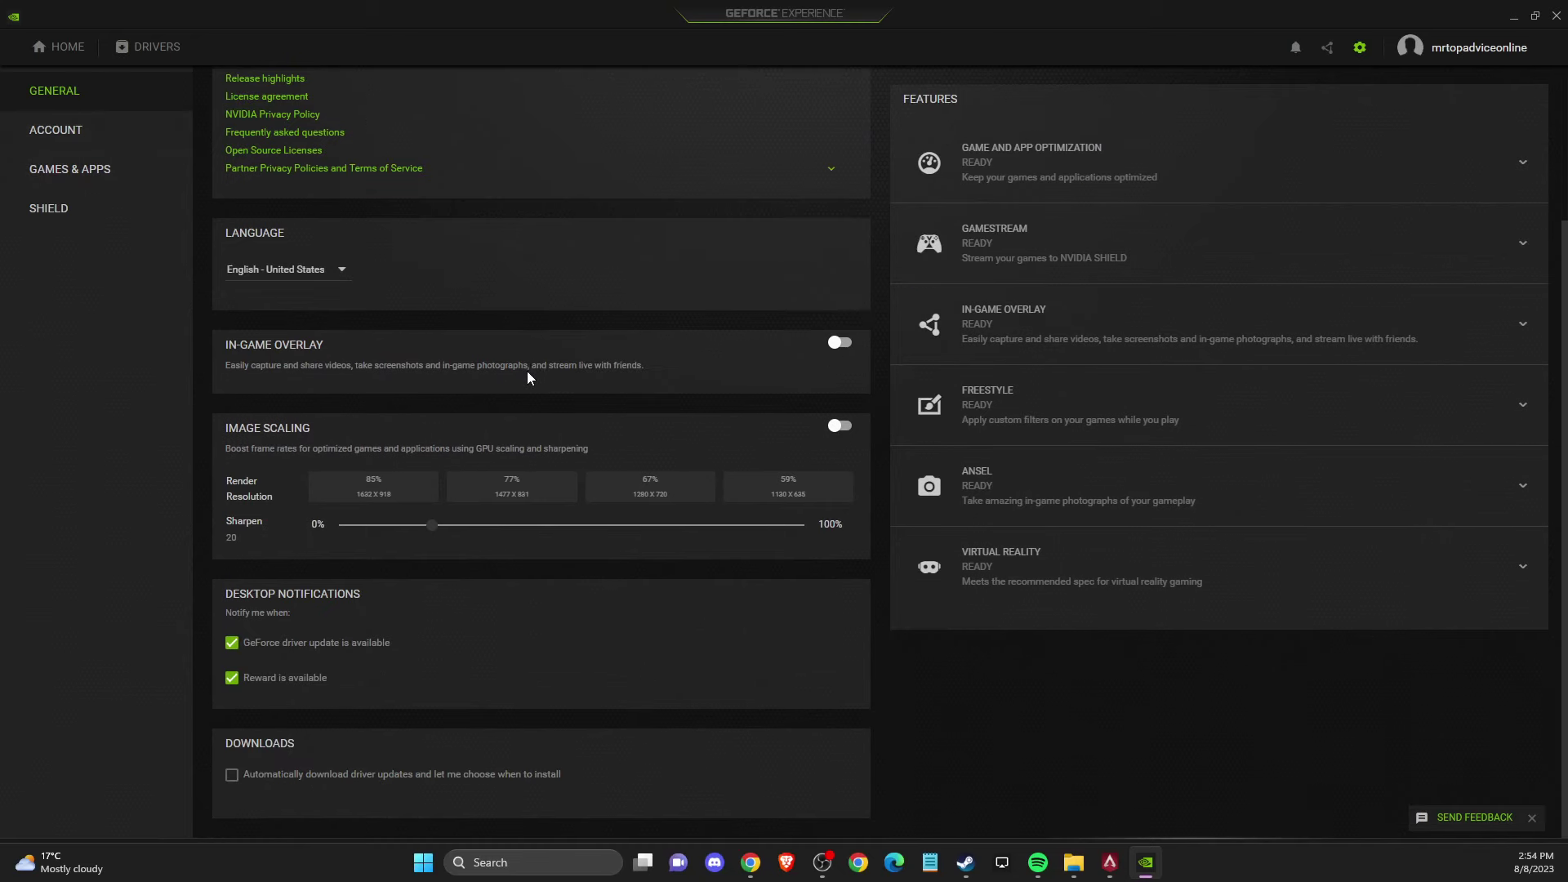
{"action": "scroll", "coordinate": [558, 388], "scroll_direction": "up", "scroll_amount": 3}
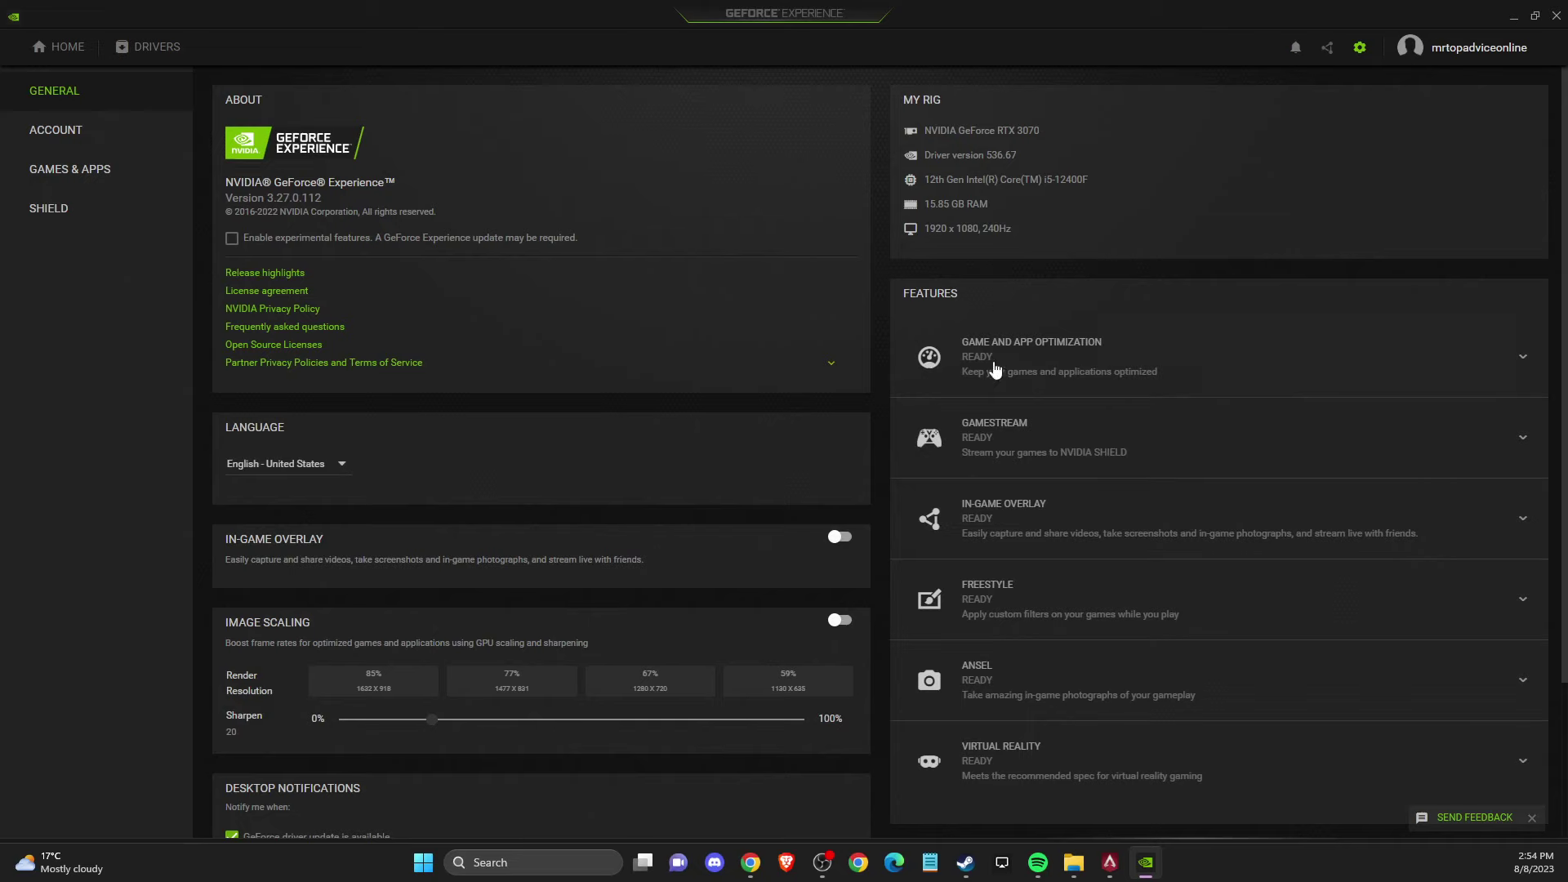
{"action": "left_click", "coordinate": [980, 514]}
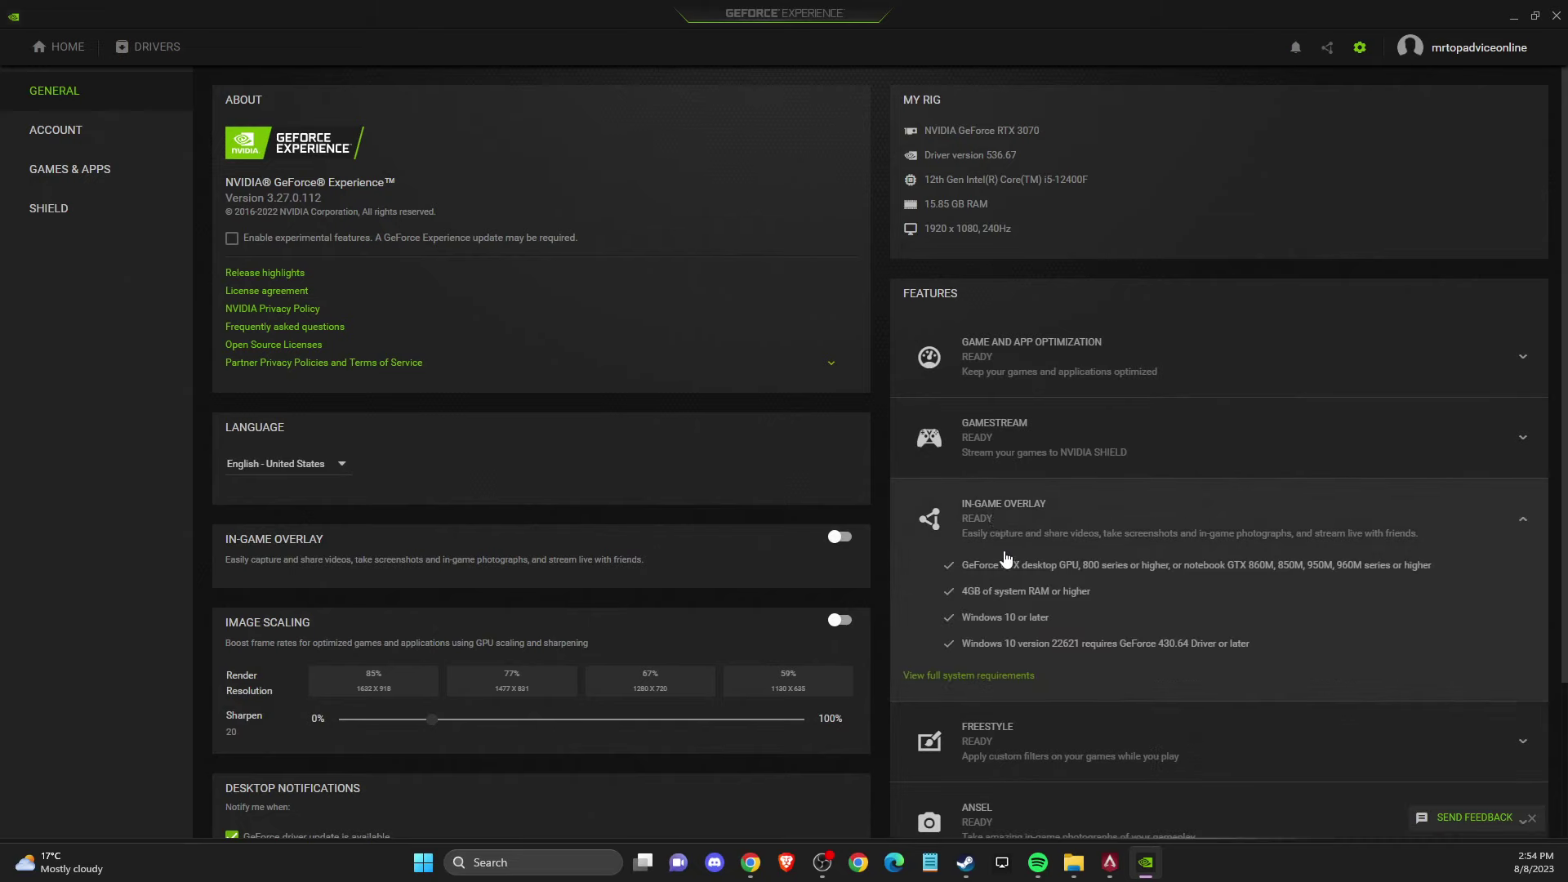
{"action": "left_click", "coordinate": [840, 539]}
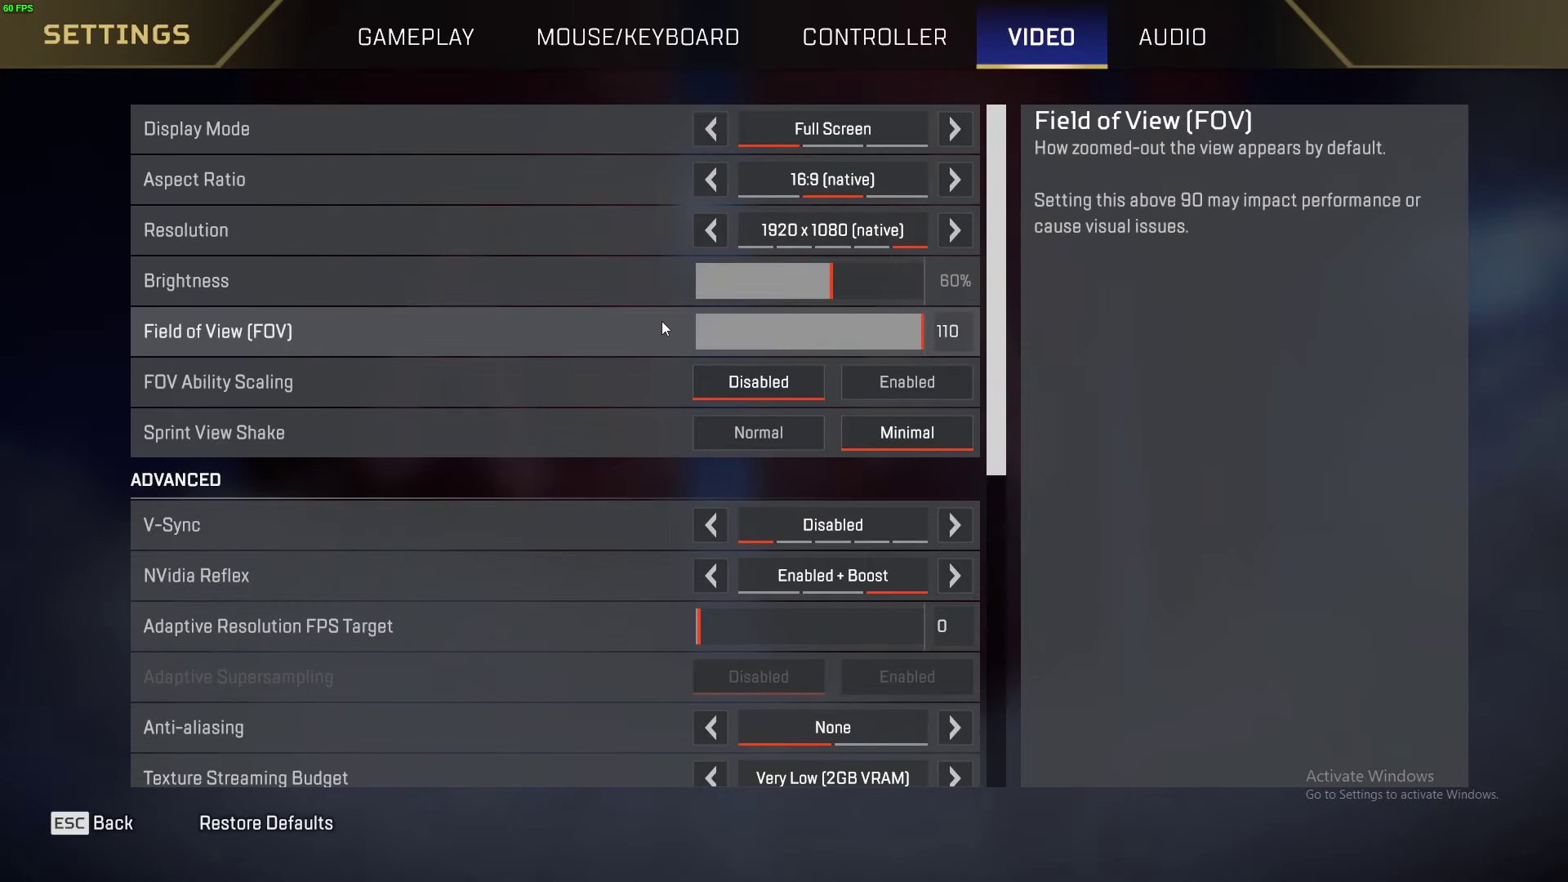
Scroll through Apex Legends' Advanced video options to review the lowered settings.
{"action": "scroll", "coordinate": [779, 348], "scroll_direction": "down", "scroll_amount": 2}
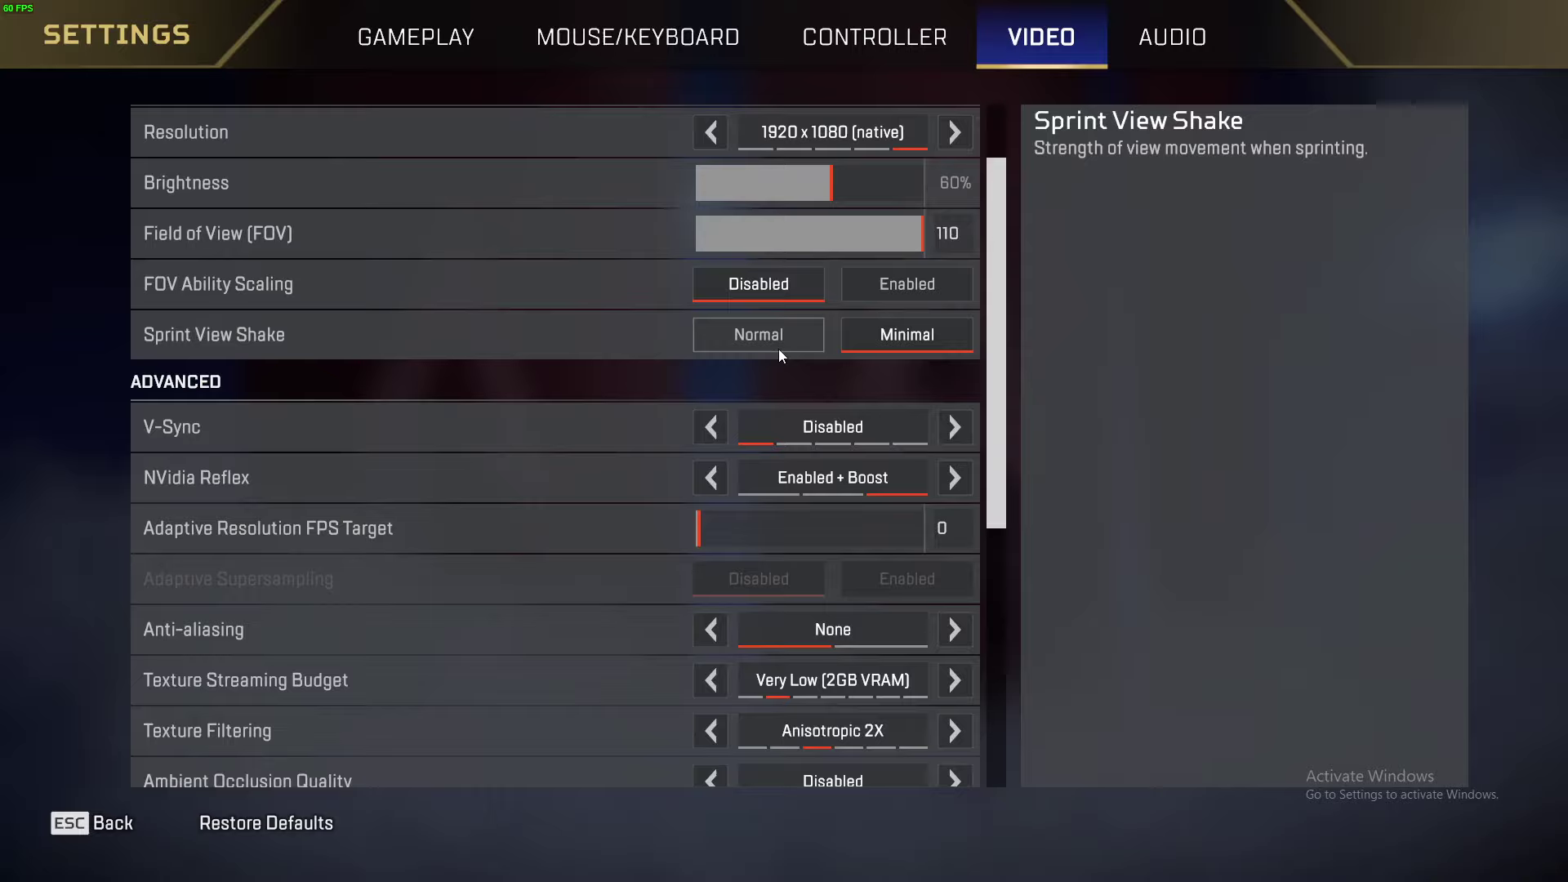
{"action": "scroll", "coordinate": [776, 454], "scroll_direction": "down", "scroll_amount": 2}
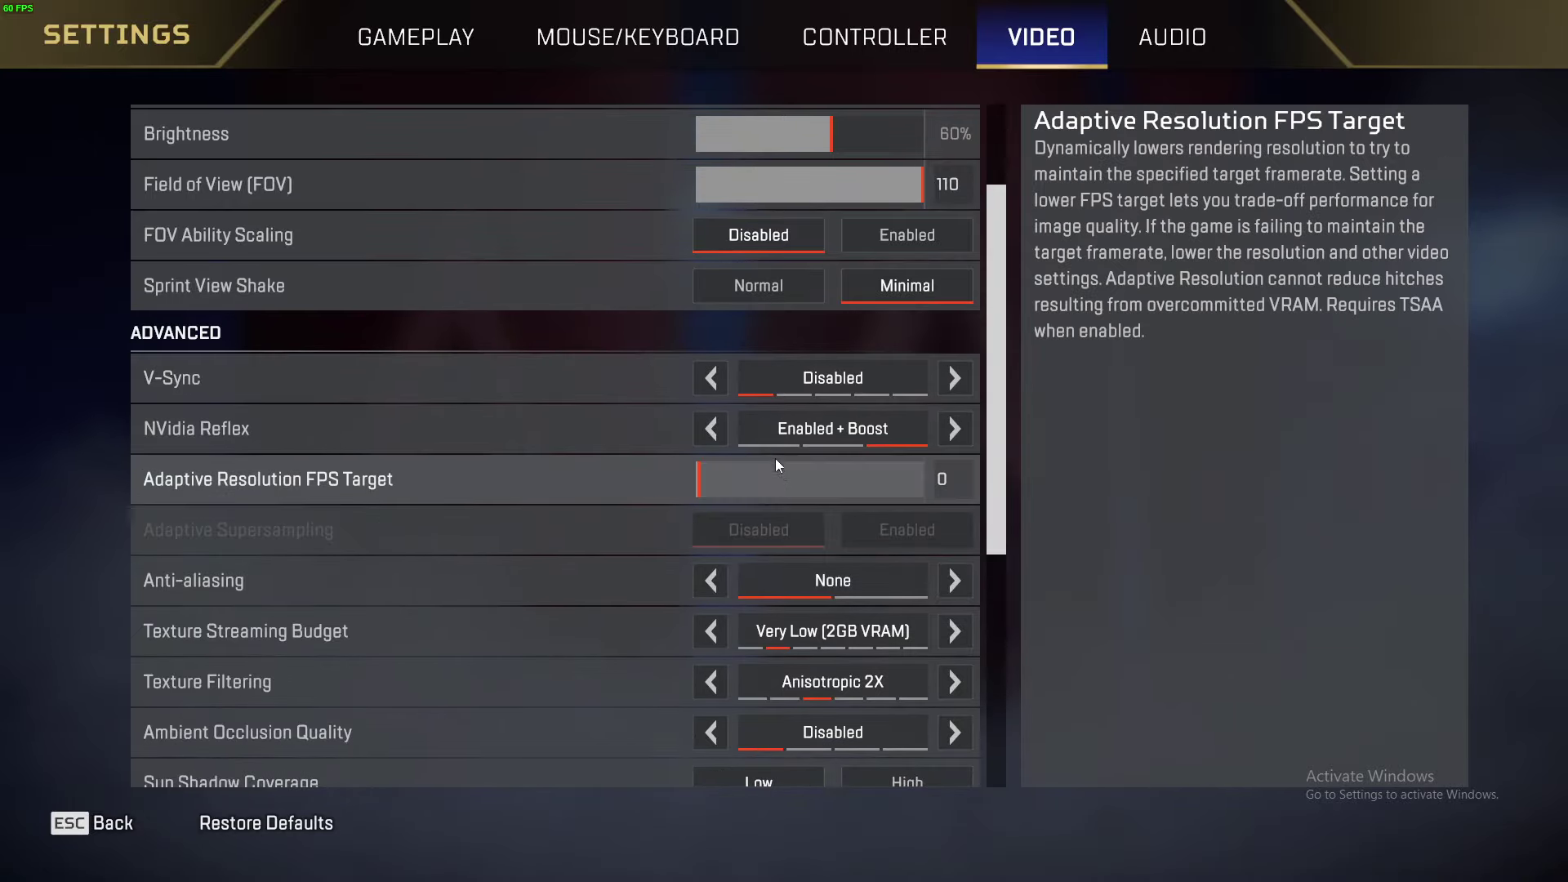
{"action": "scroll", "coordinate": [724, 512], "scroll_direction": "down", "scroll_amount": 1}
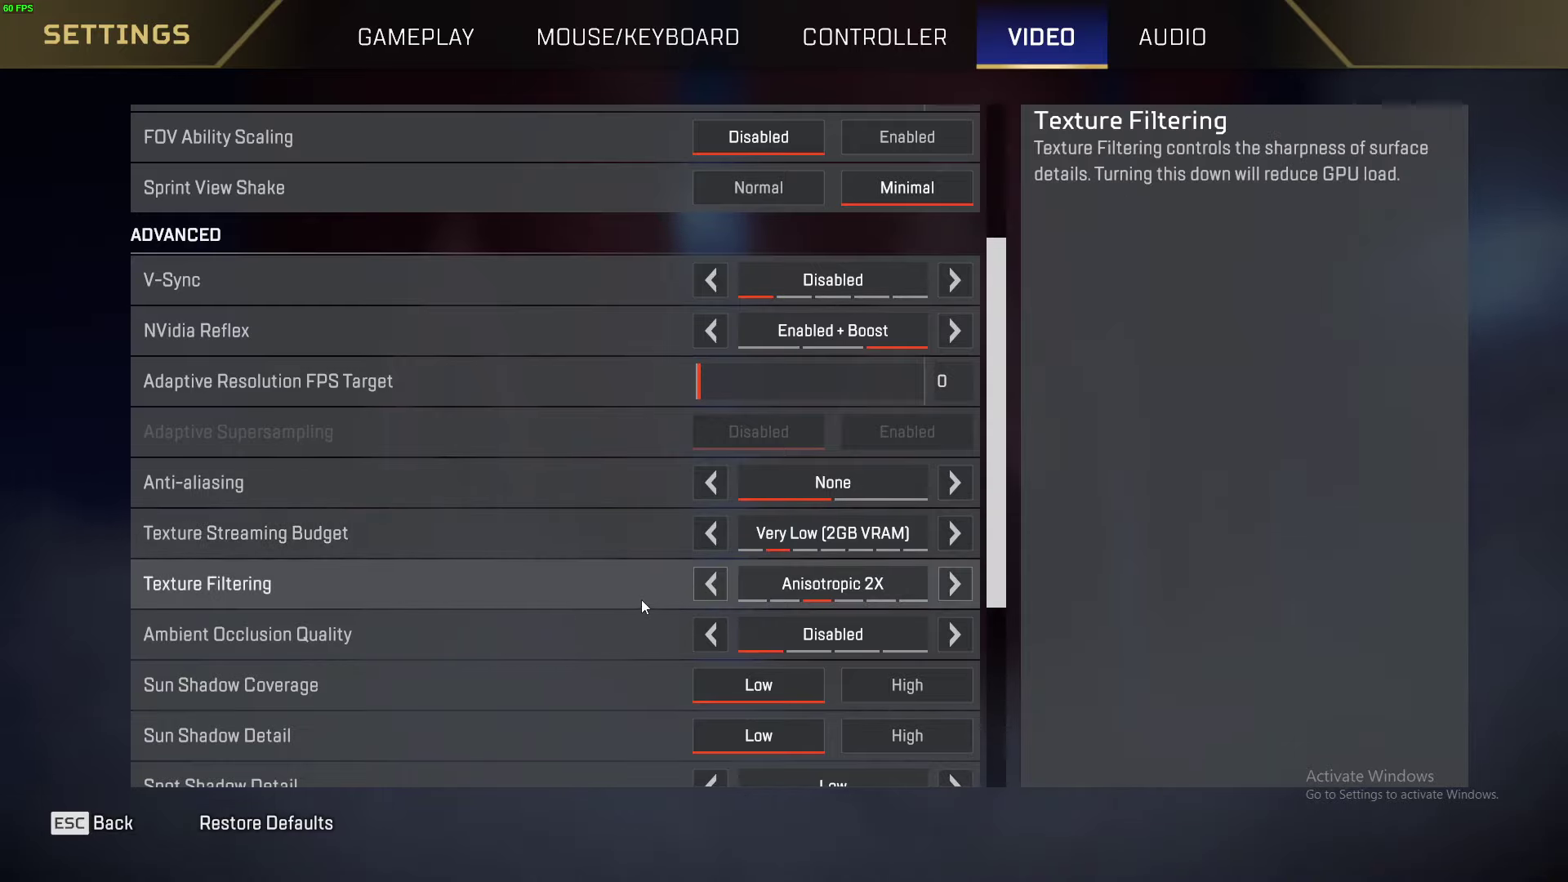
{"action": "scroll", "coordinate": [641, 600], "scroll_direction": "down", "scroll_amount": 2}
{"action": "scroll", "coordinate": [713, 582], "scroll_direction": "down", "scroll_amount": 5}
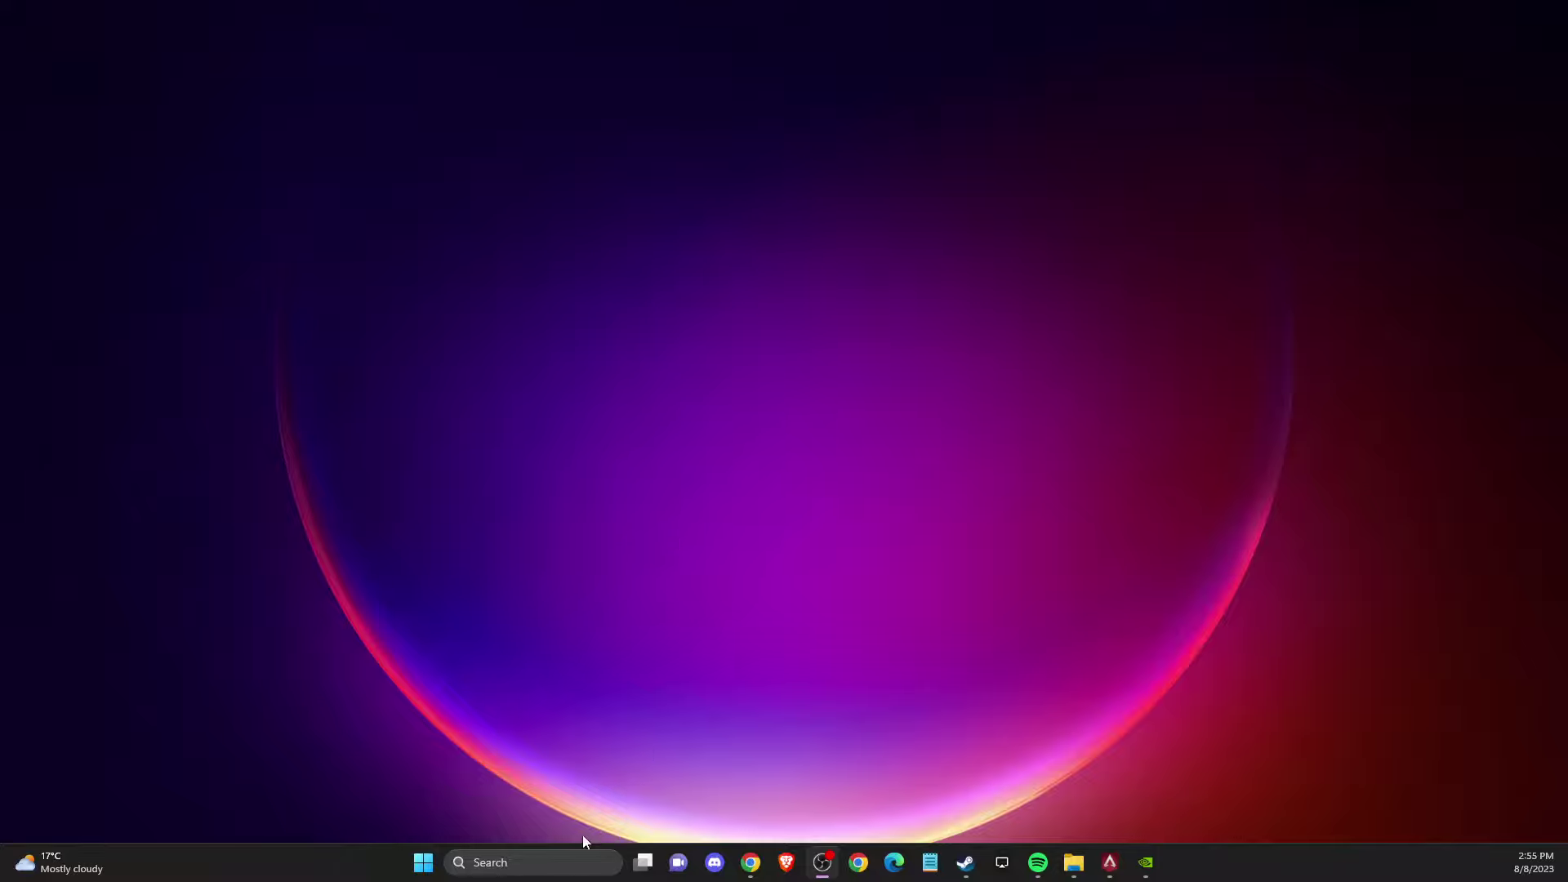
Launch PrivadoVPN via a search for 'priv', start connecting, and show the server location list.
{"action": "left_click", "coordinate": [566, 862]}
{"action": "type", "text": "r"}
{"action": "key", "text": "BackSpace"}
{"action": "type", "text": "priv"}
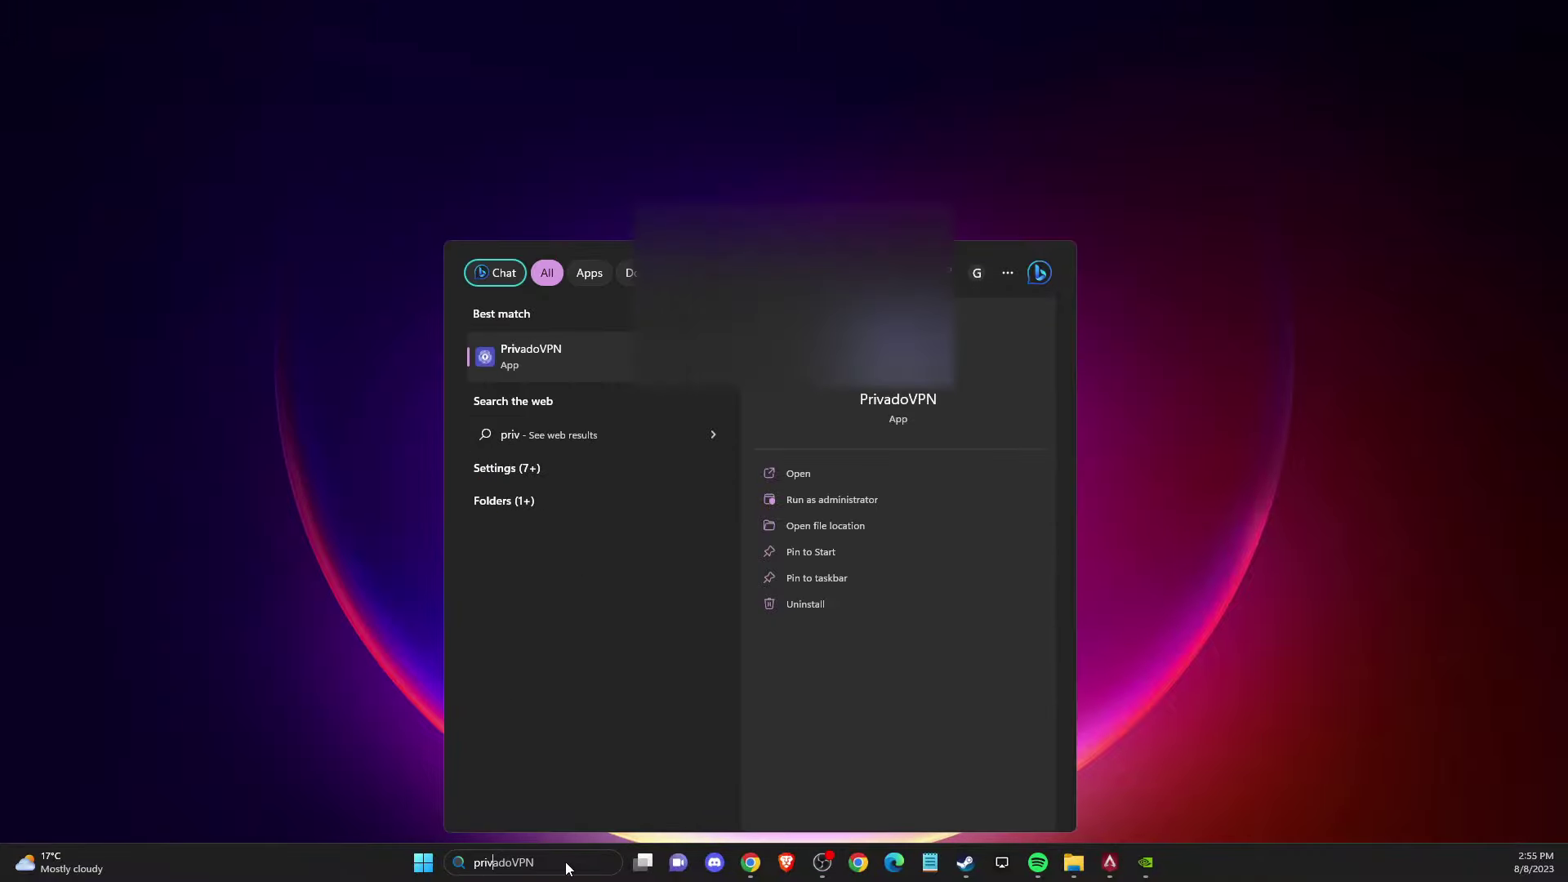
{"action": "key", "text": "Return"}
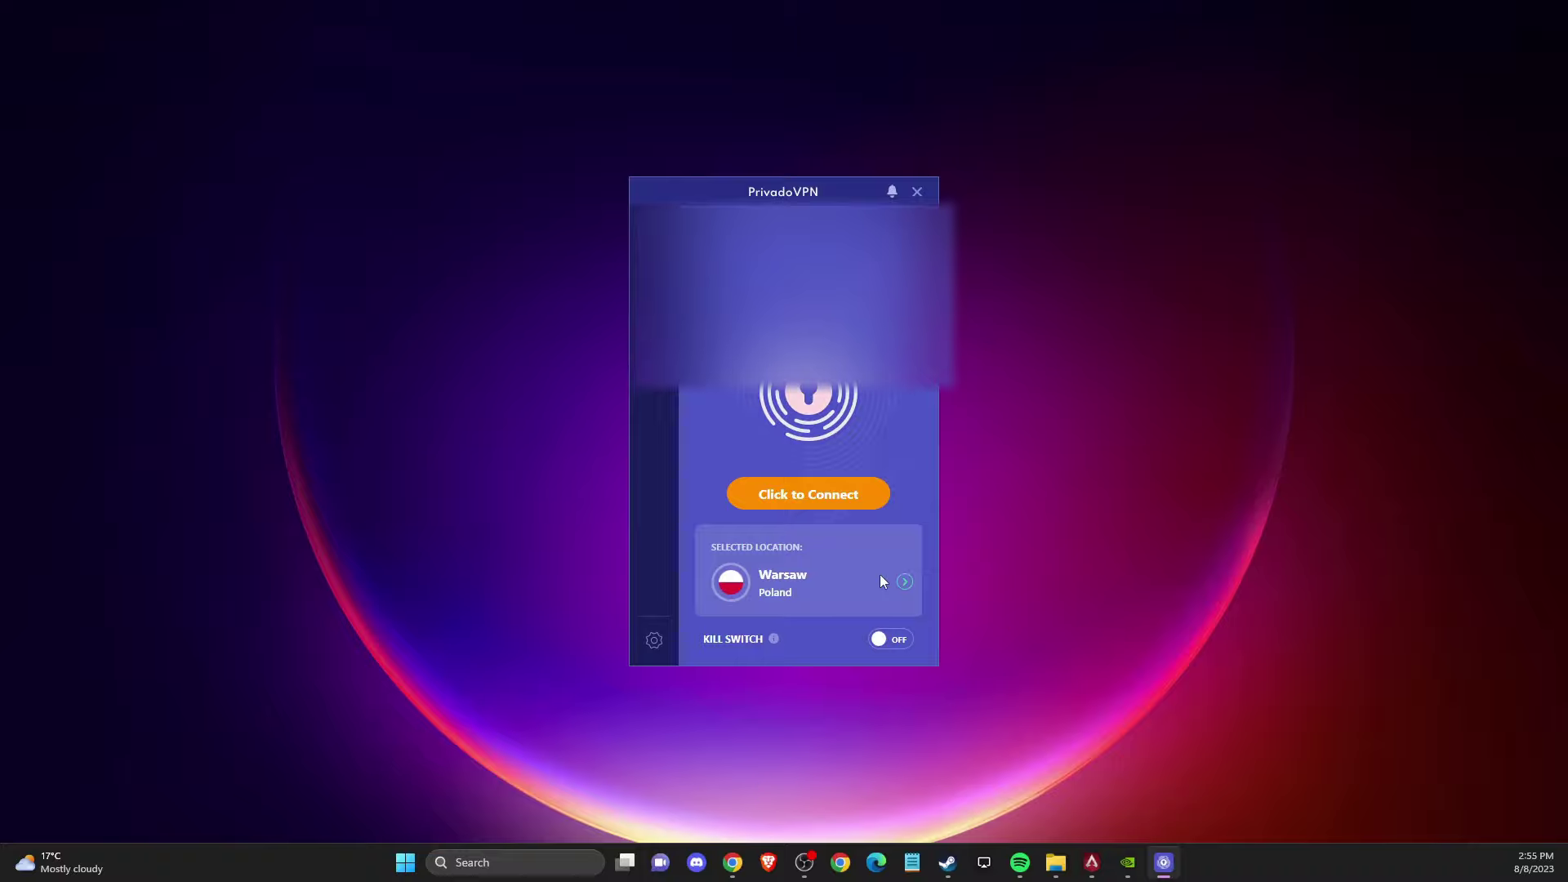
{"action": "left_click", "coordinate": [855, 490]}
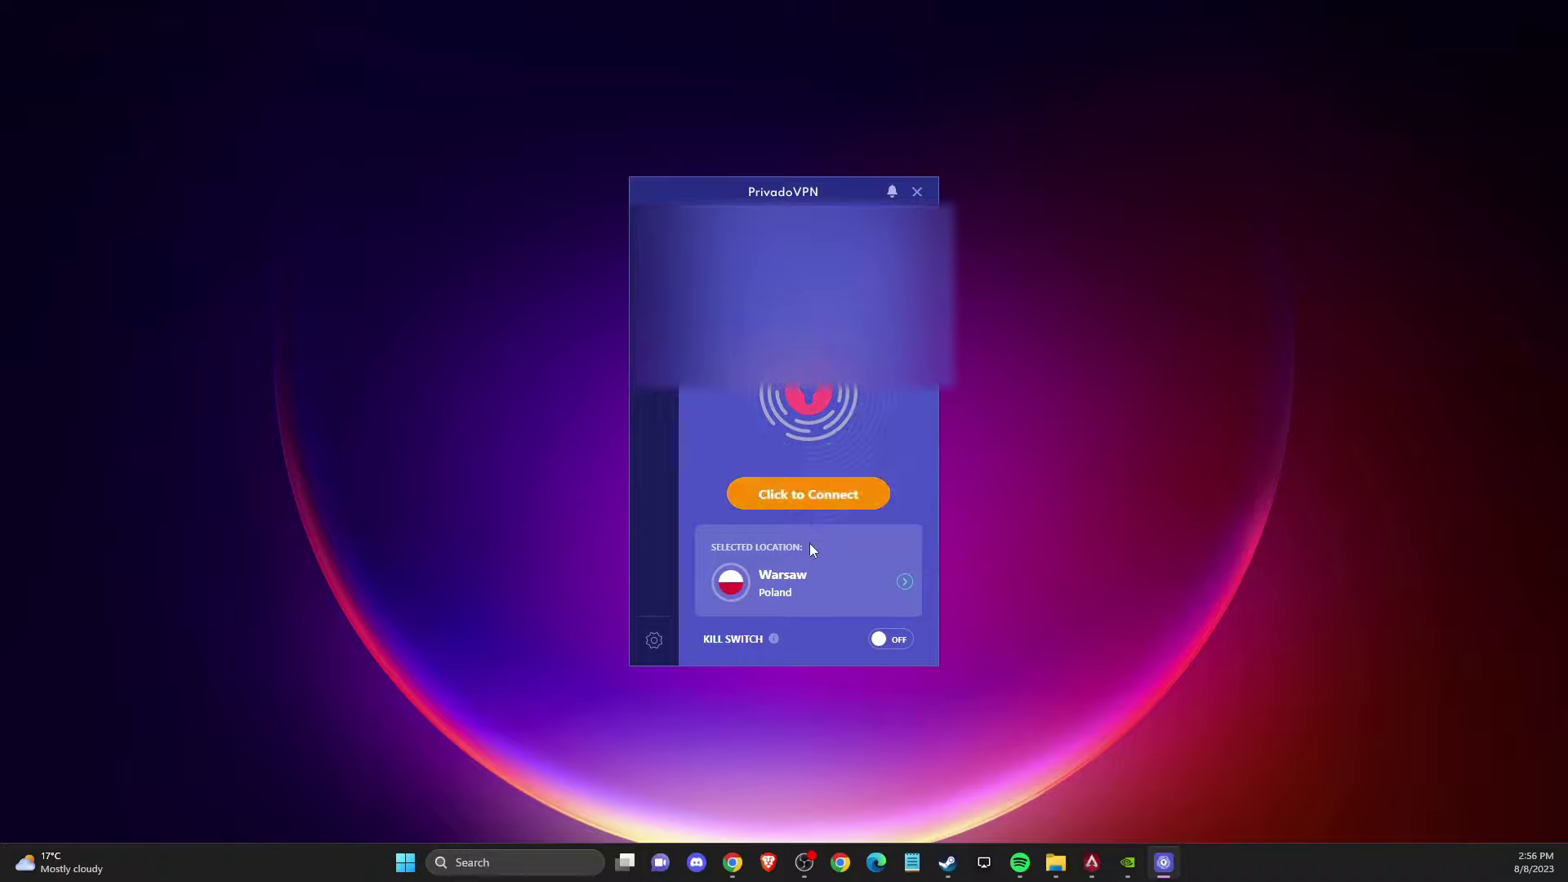
{"action": "left_click", "coordinate": [906, 582]}
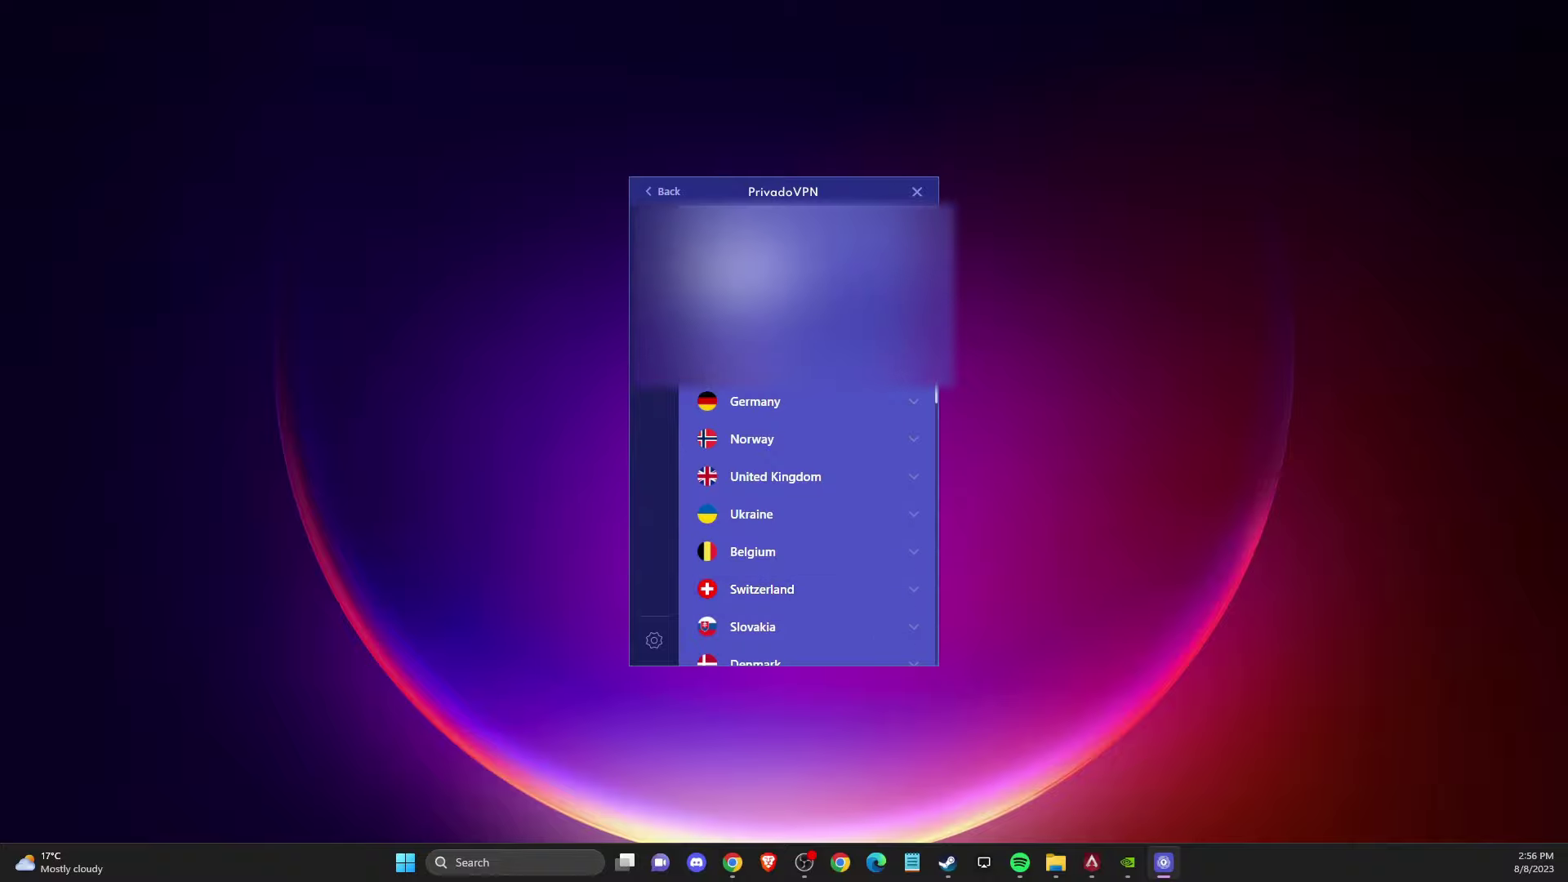